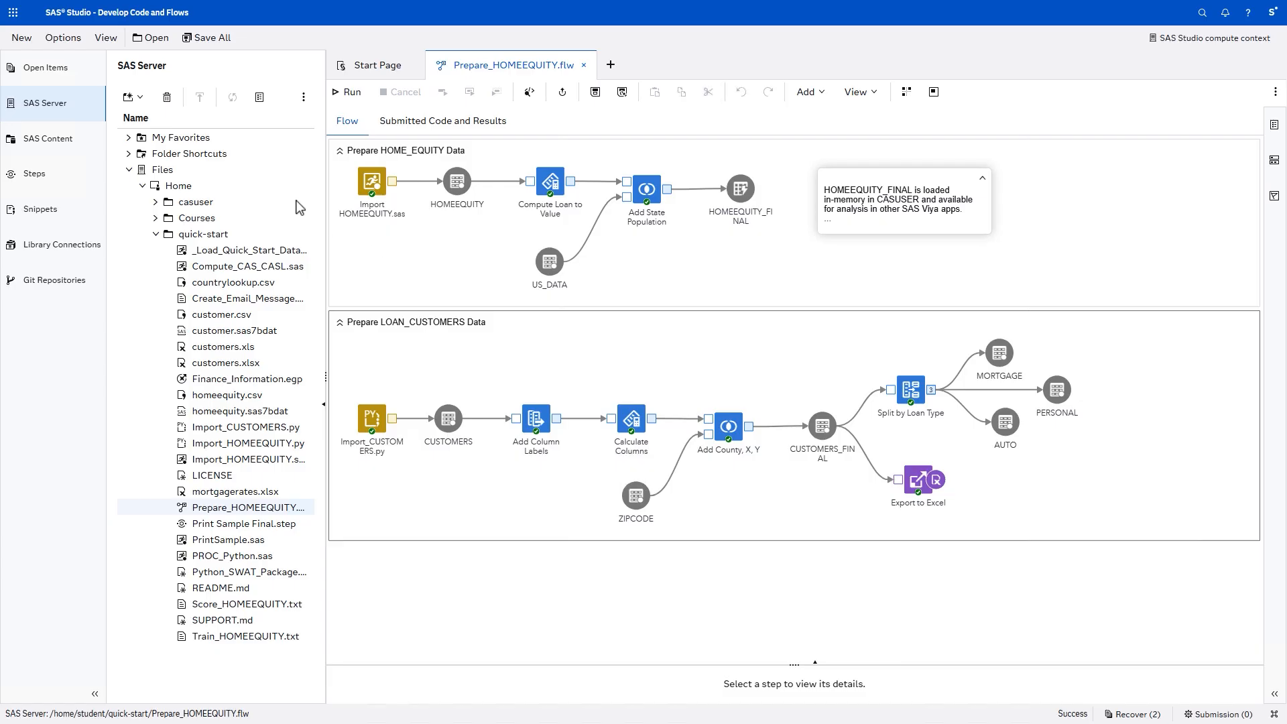
Step: Go to Develop Code and Flows and open PrintSample.sas from the quick-start folder
click(15, 13)
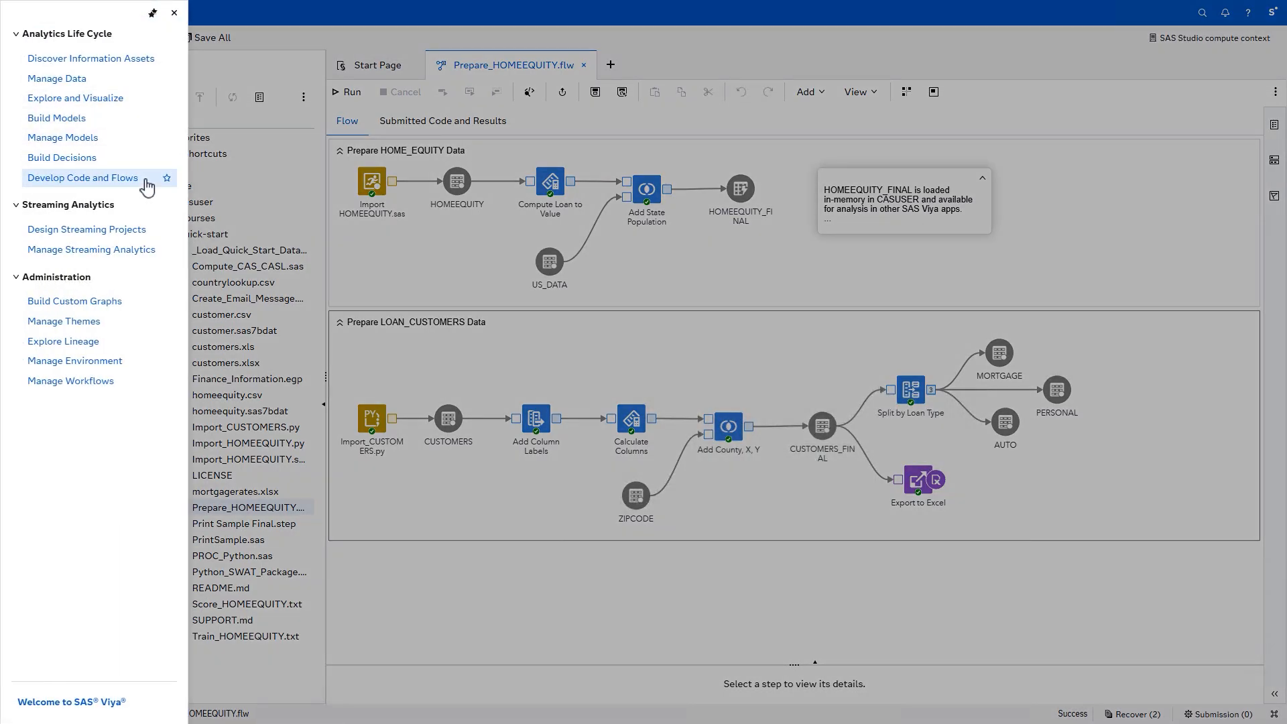
click(144, 179)
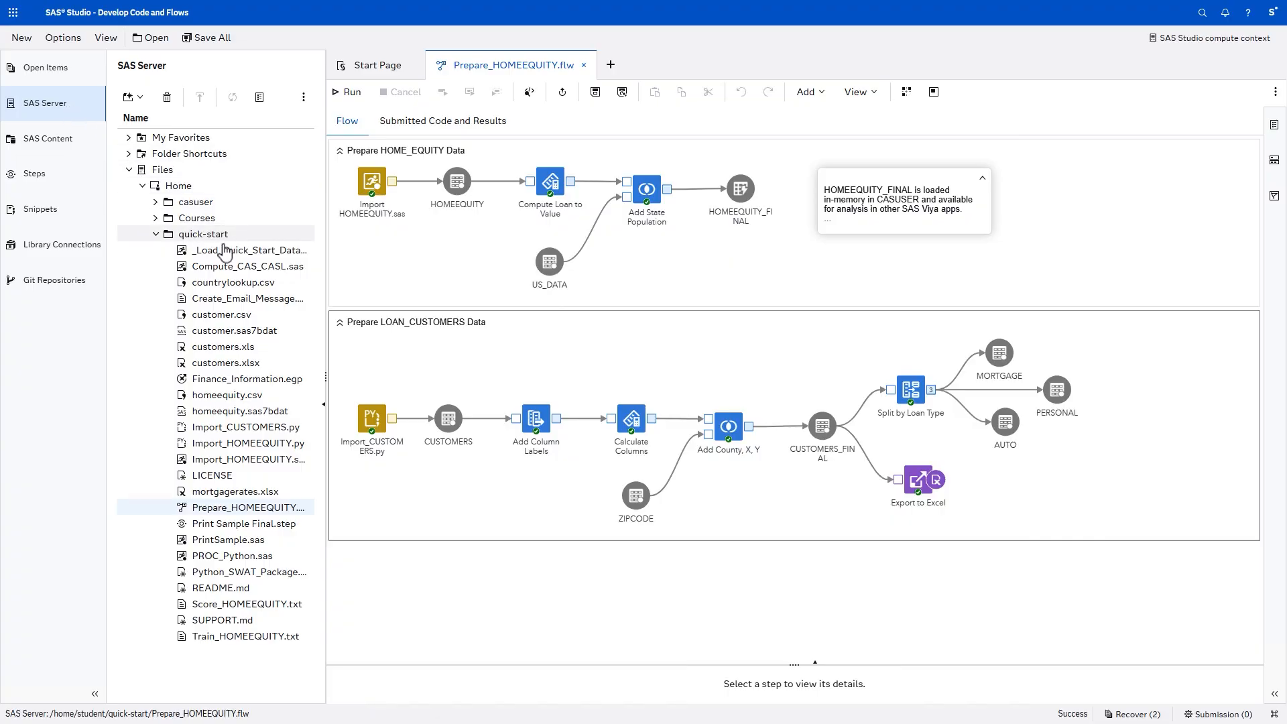
double_click(274, 547)
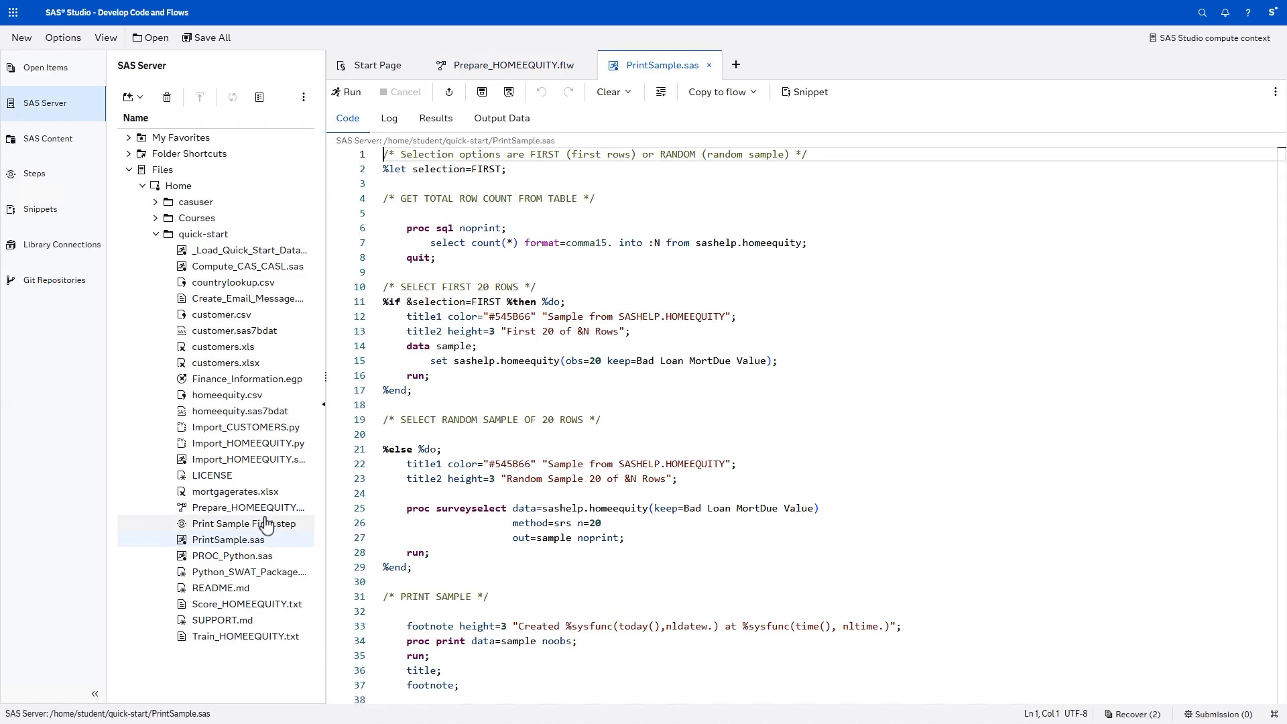
Step: Examine the program's selection macro variable, the row count query and the conditional block that selects the first 20 rows
click(356, 169)
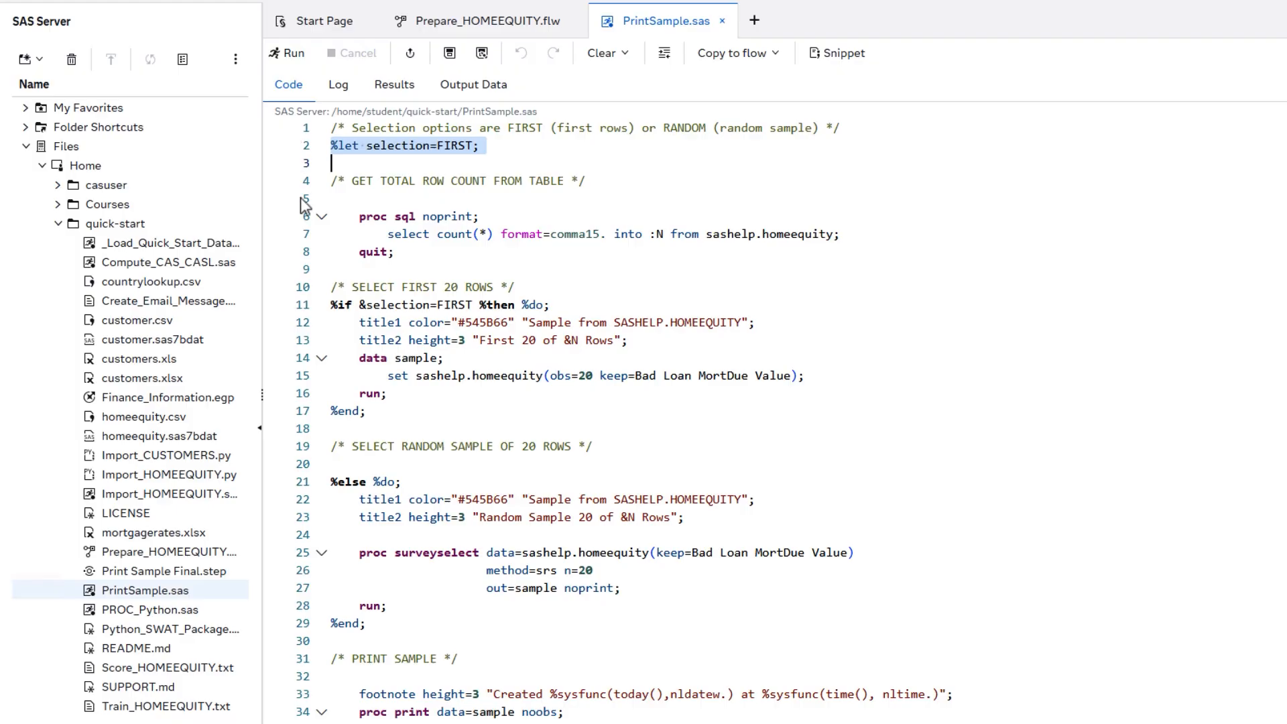
drag(305, 216, 305, 254)
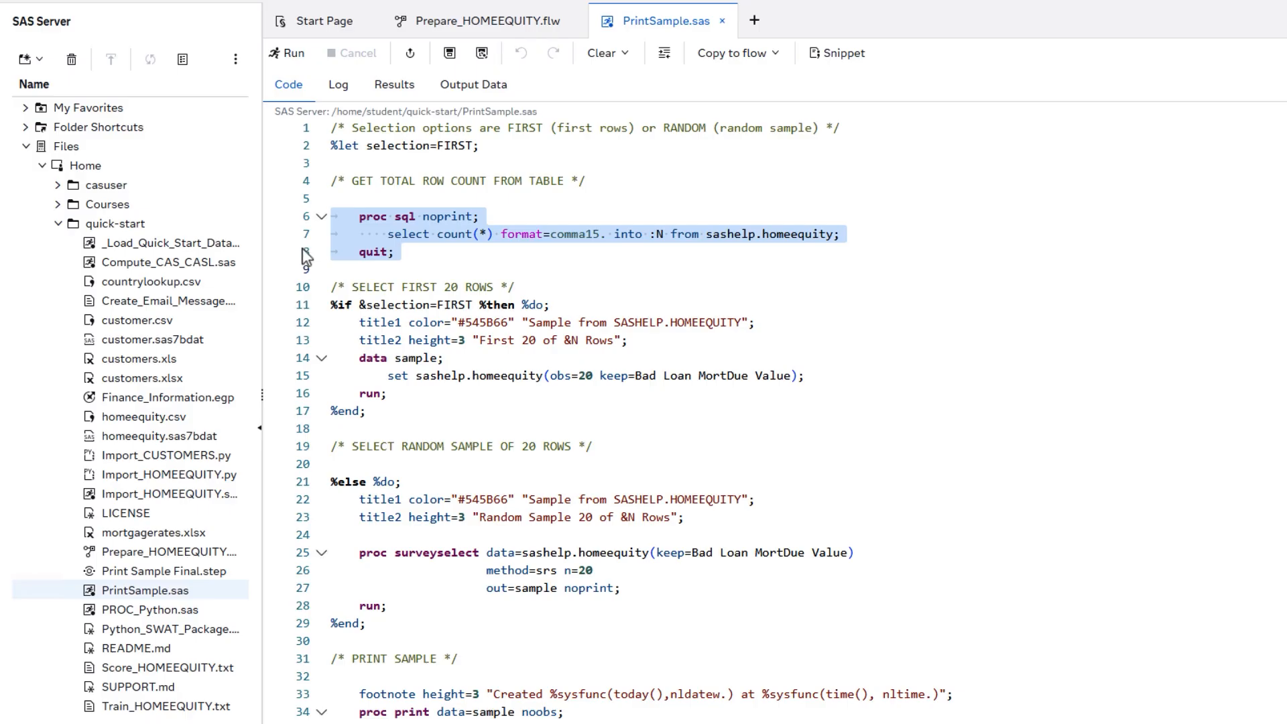
click(303, 288)
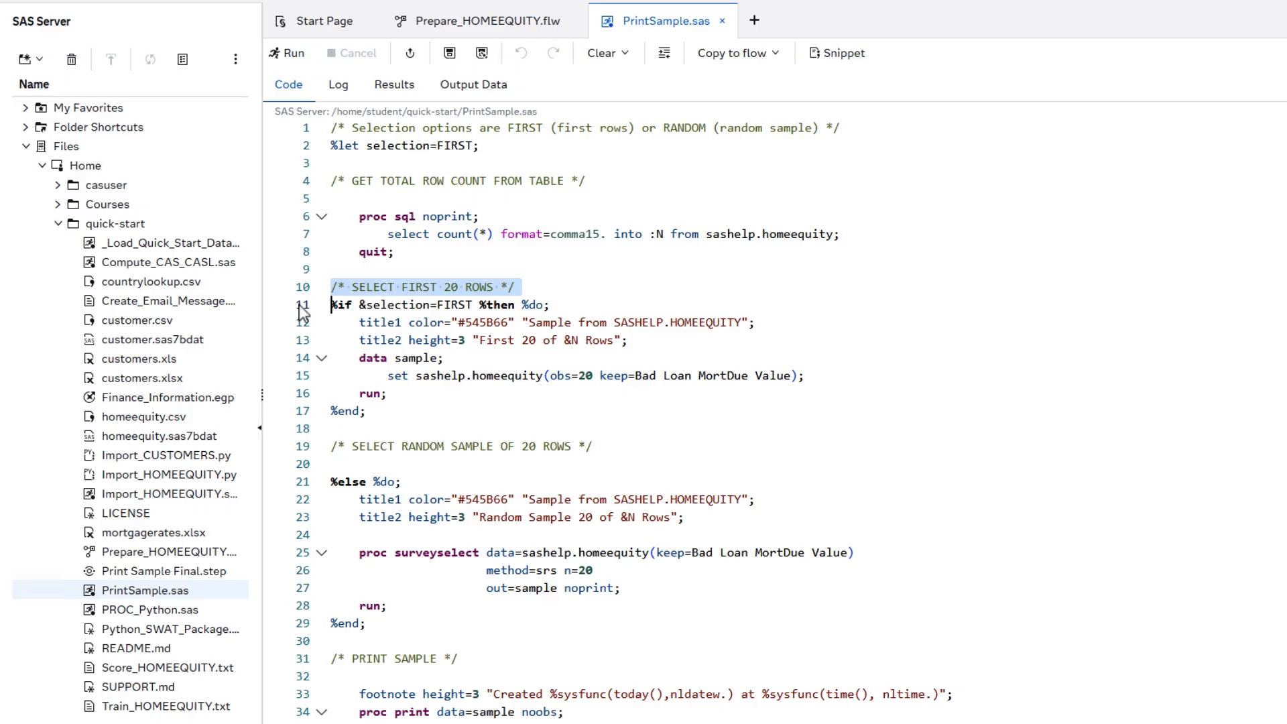
click(302, 306)
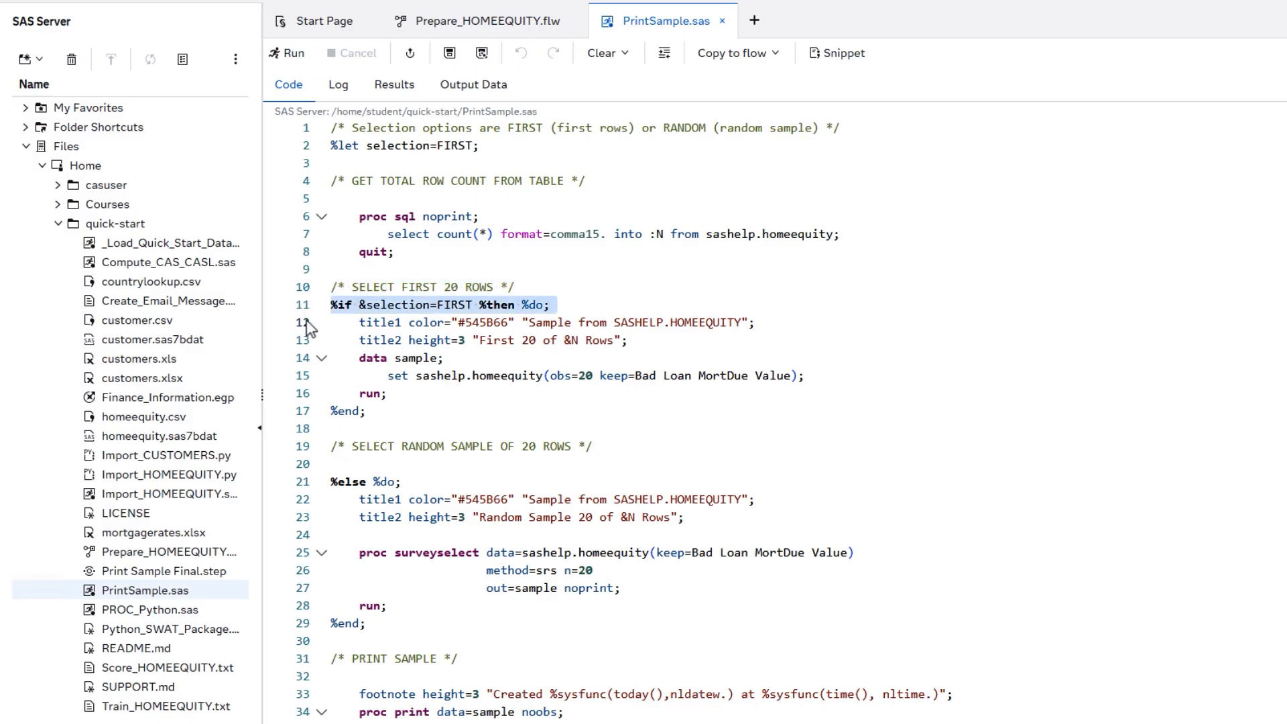
drag(307, 324, 303, 399)
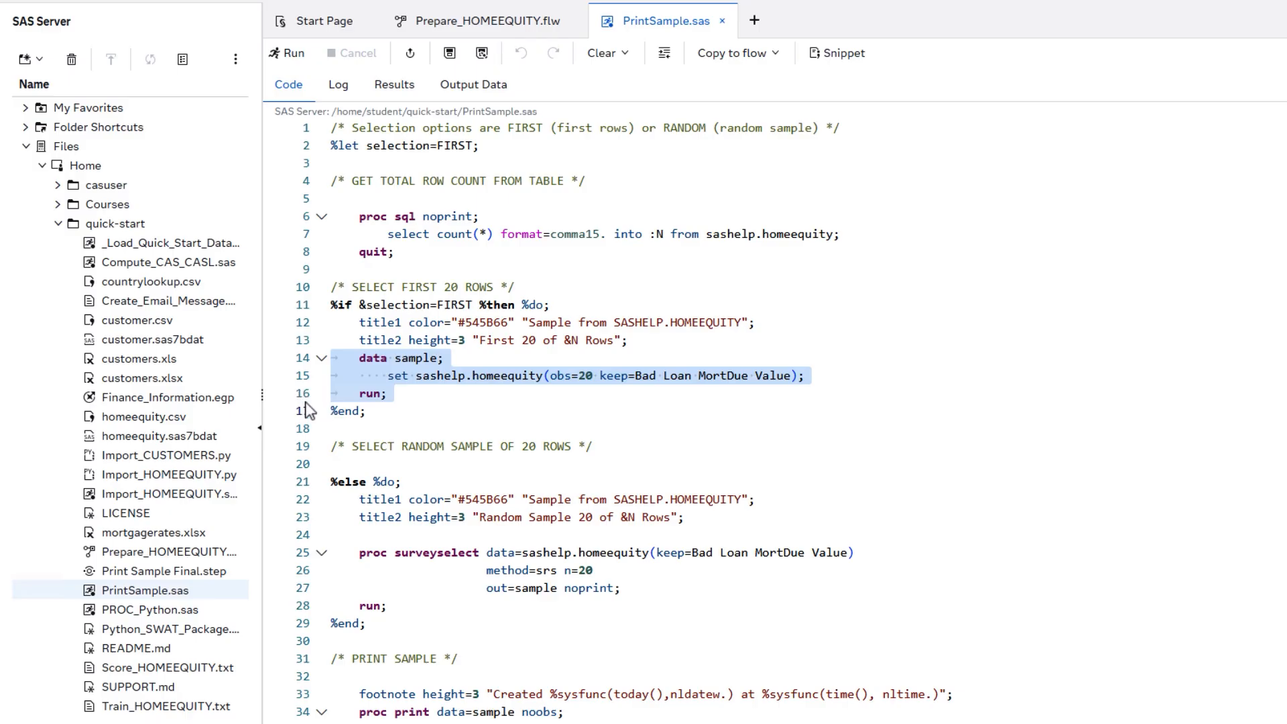
Step: Examine the random sample block with PROC SURVEYSELECT and the print section with its footnote and PROC PRINT
click(303, 448)
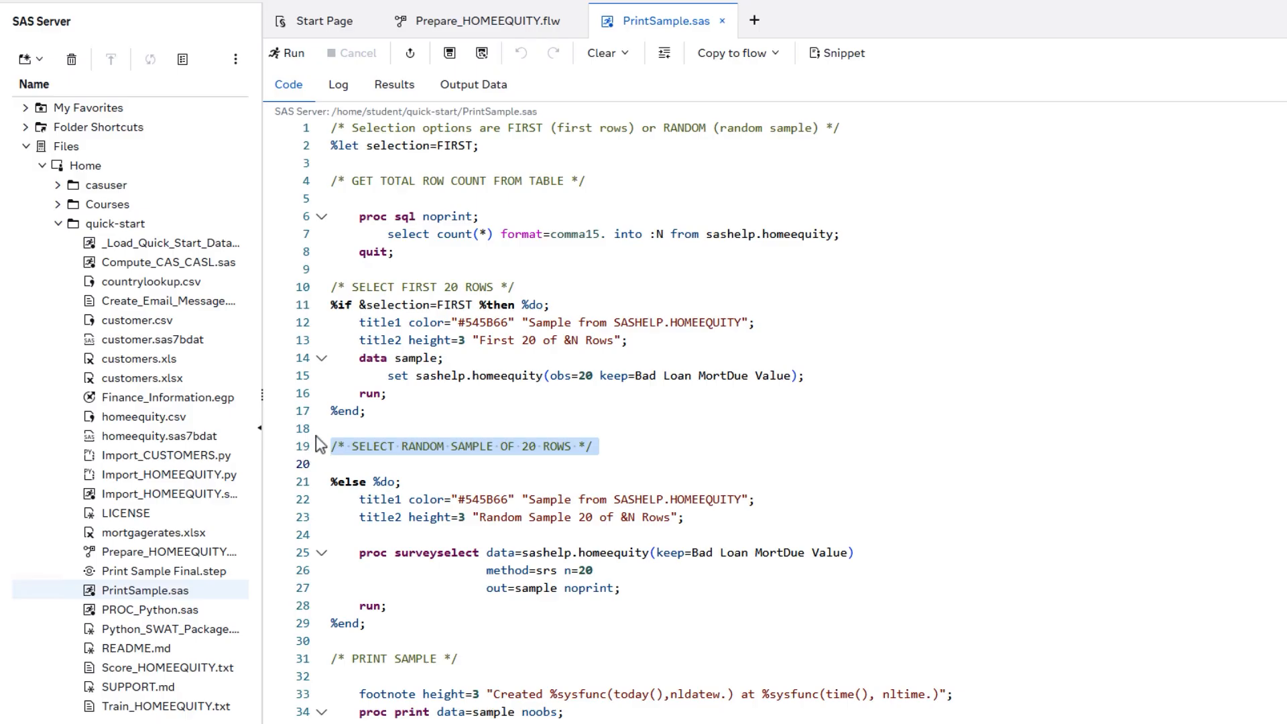
click(302, 487)
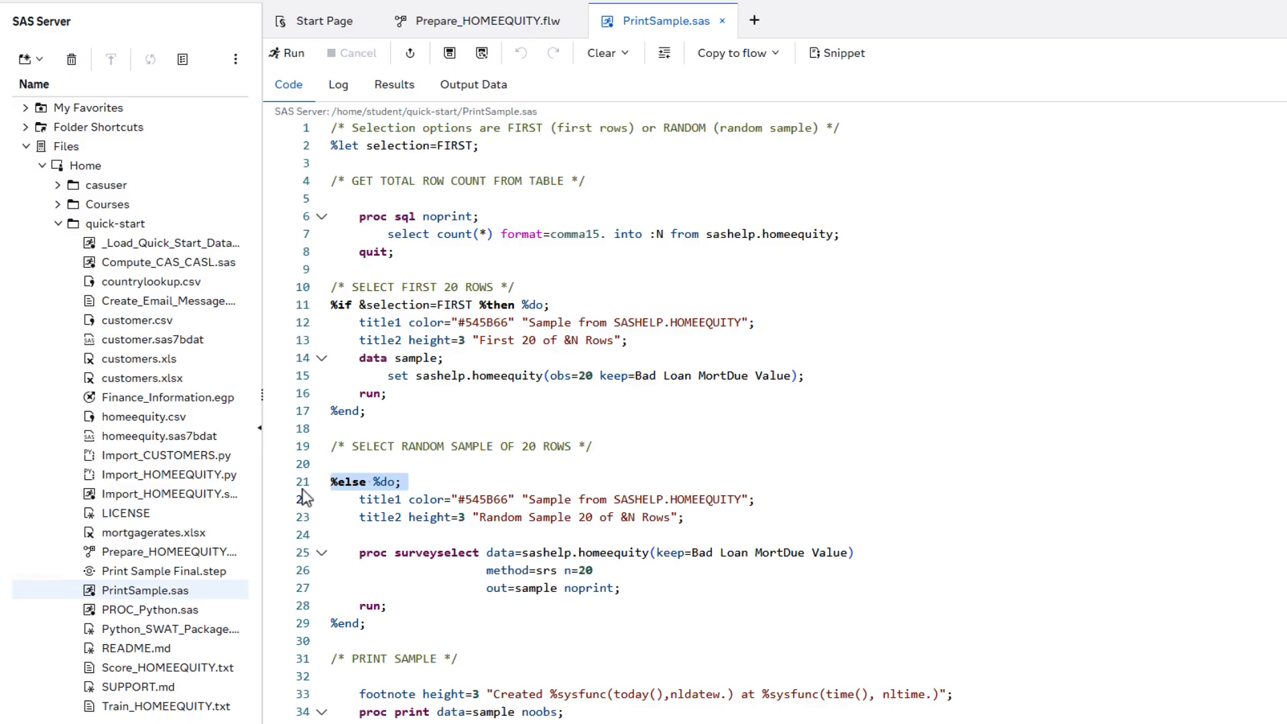
drag(303, 499, 300, 613)
click(301, 554)
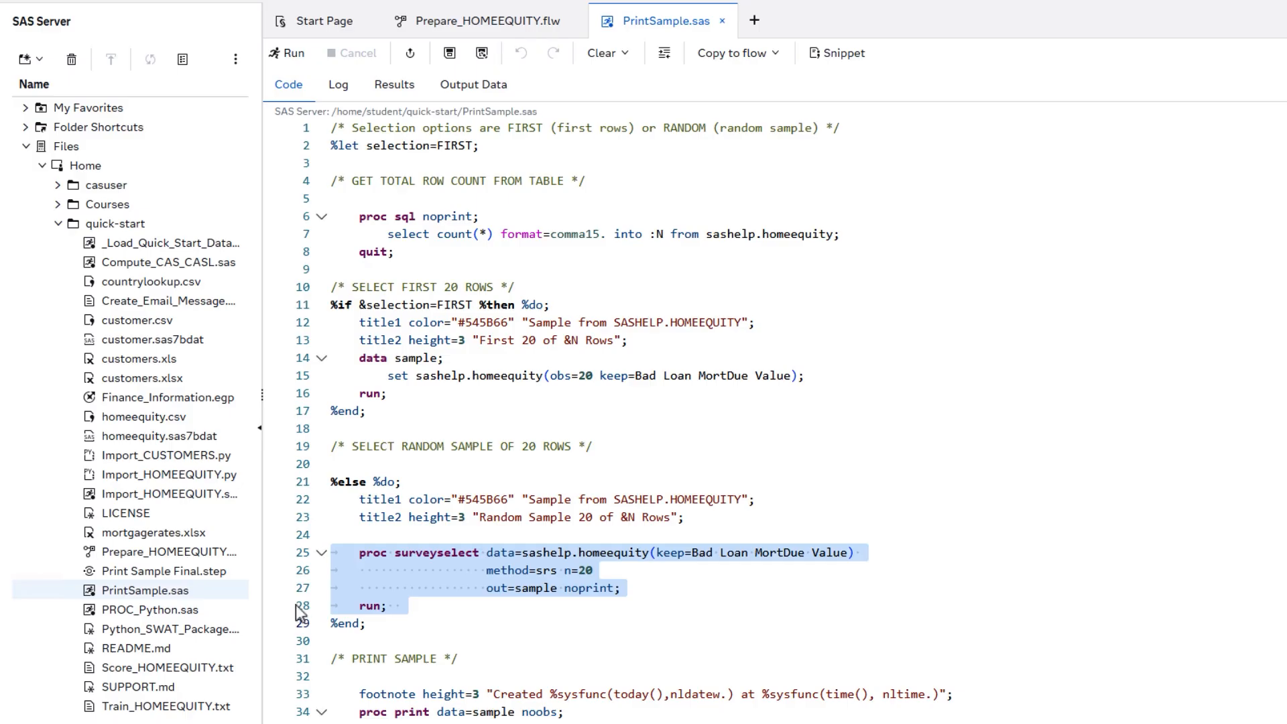
scroll(296, 604, down, 3)
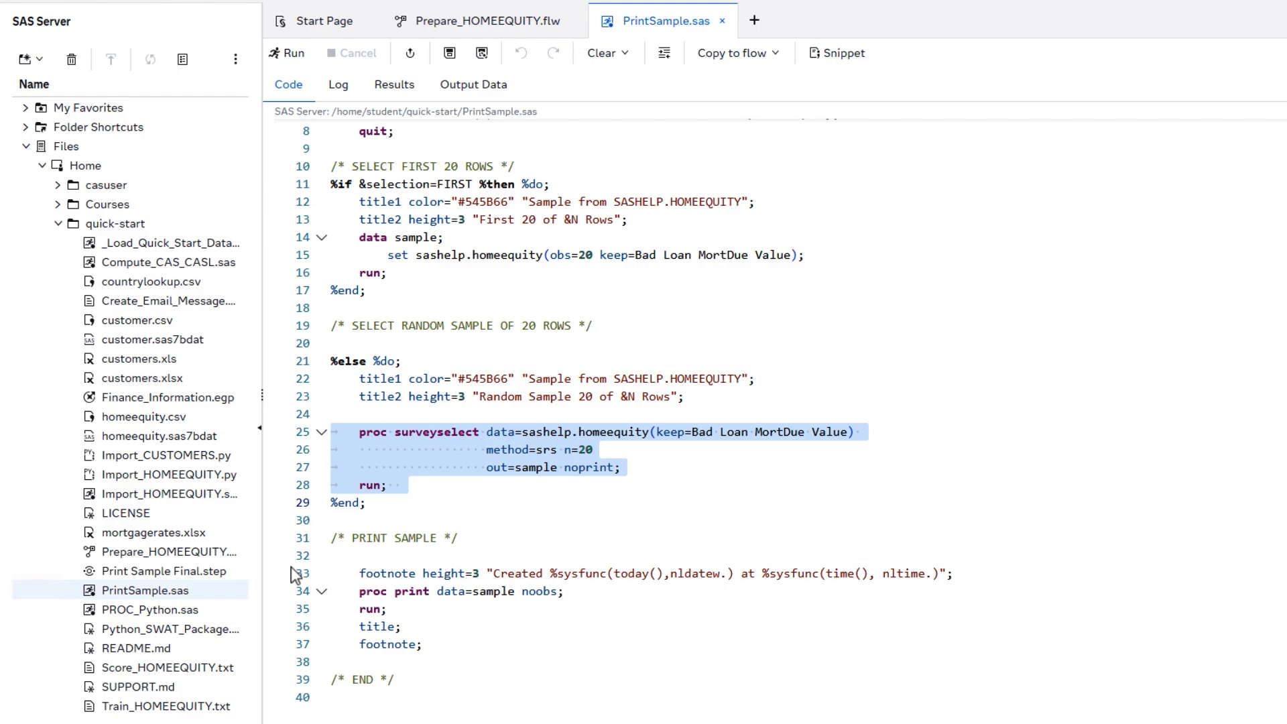
click(302, 538)
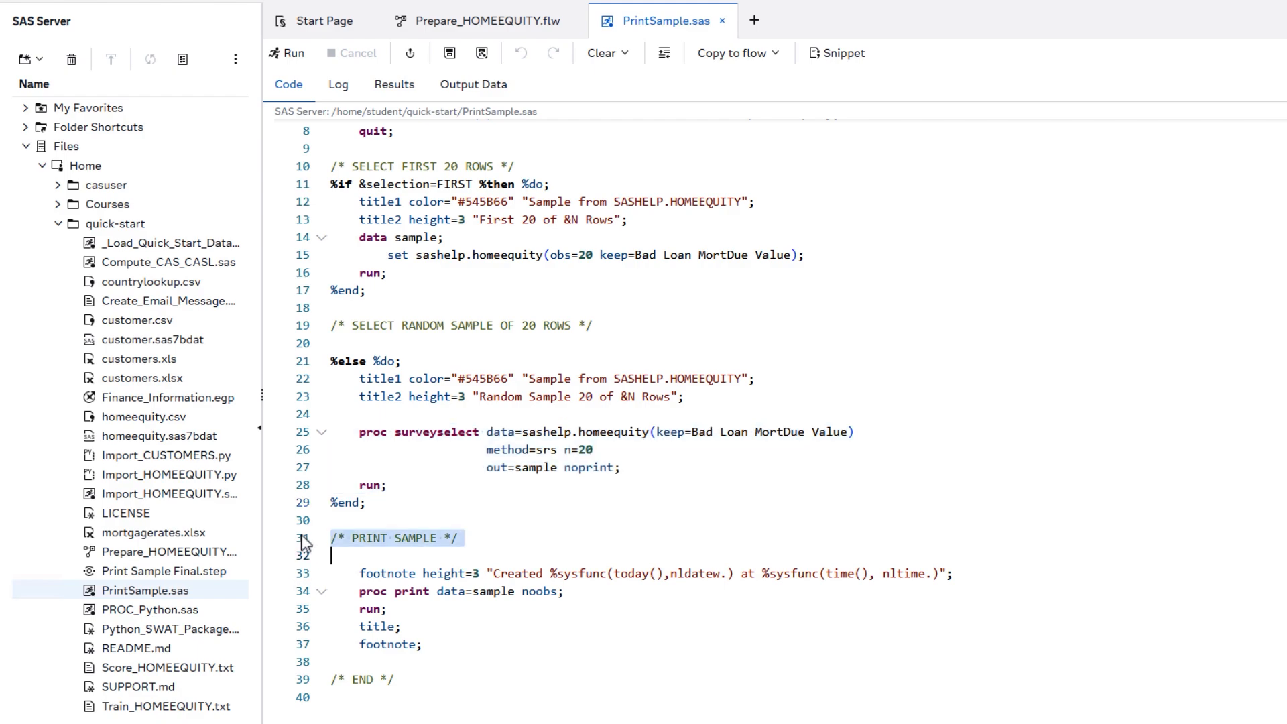
click(301, 574)
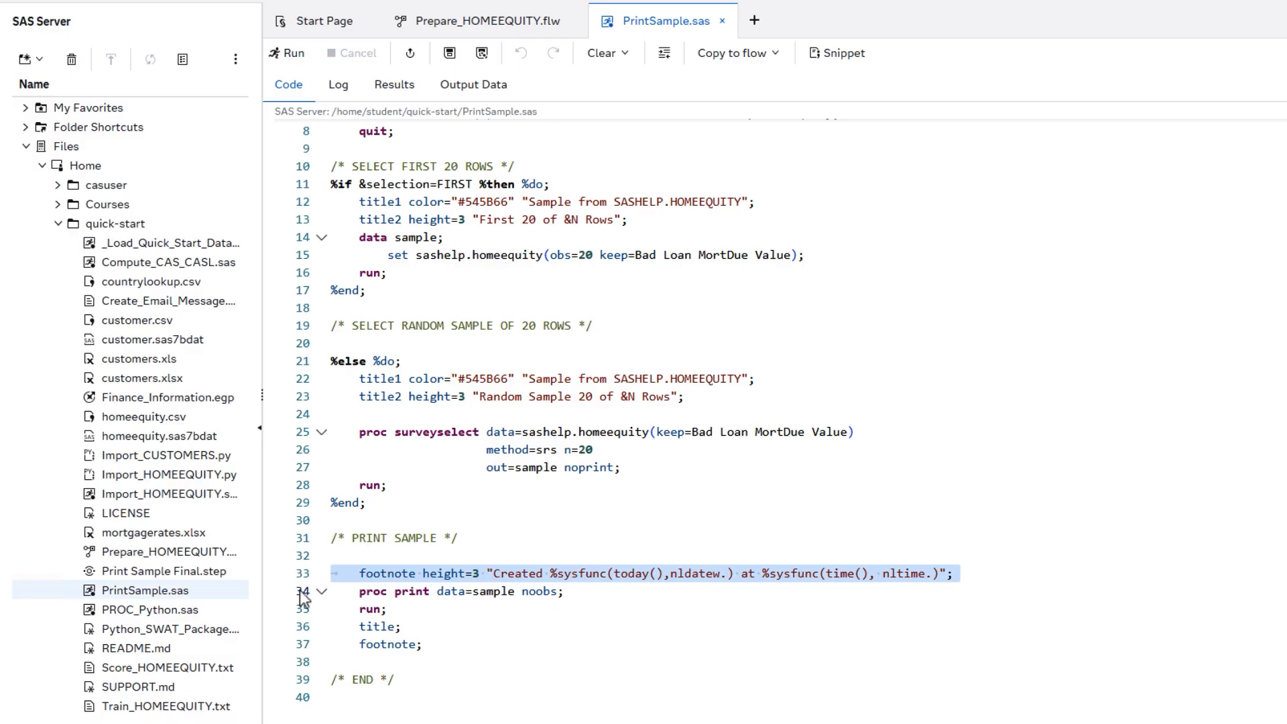
drag(300, 591, 295, 612)
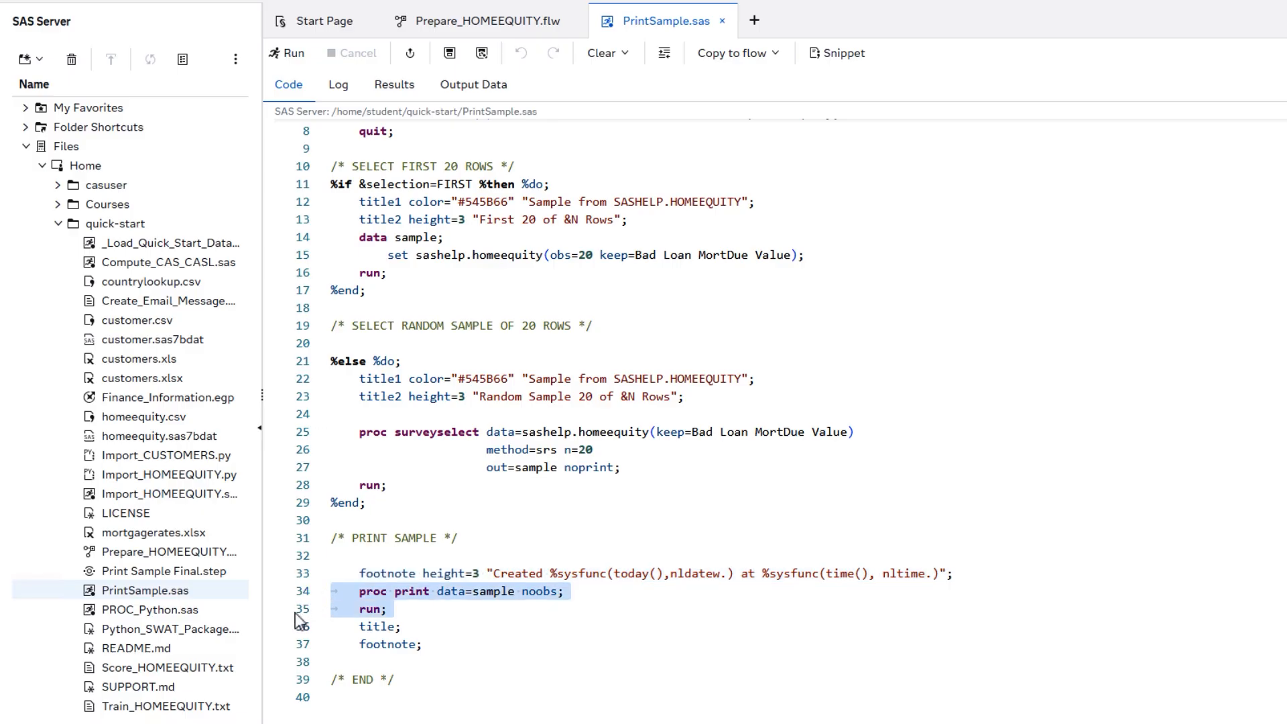
Step: Run PrintSample.sas with the selection variable left at FIRST
click(505, 523)
scroll(521, 494, up, 3)
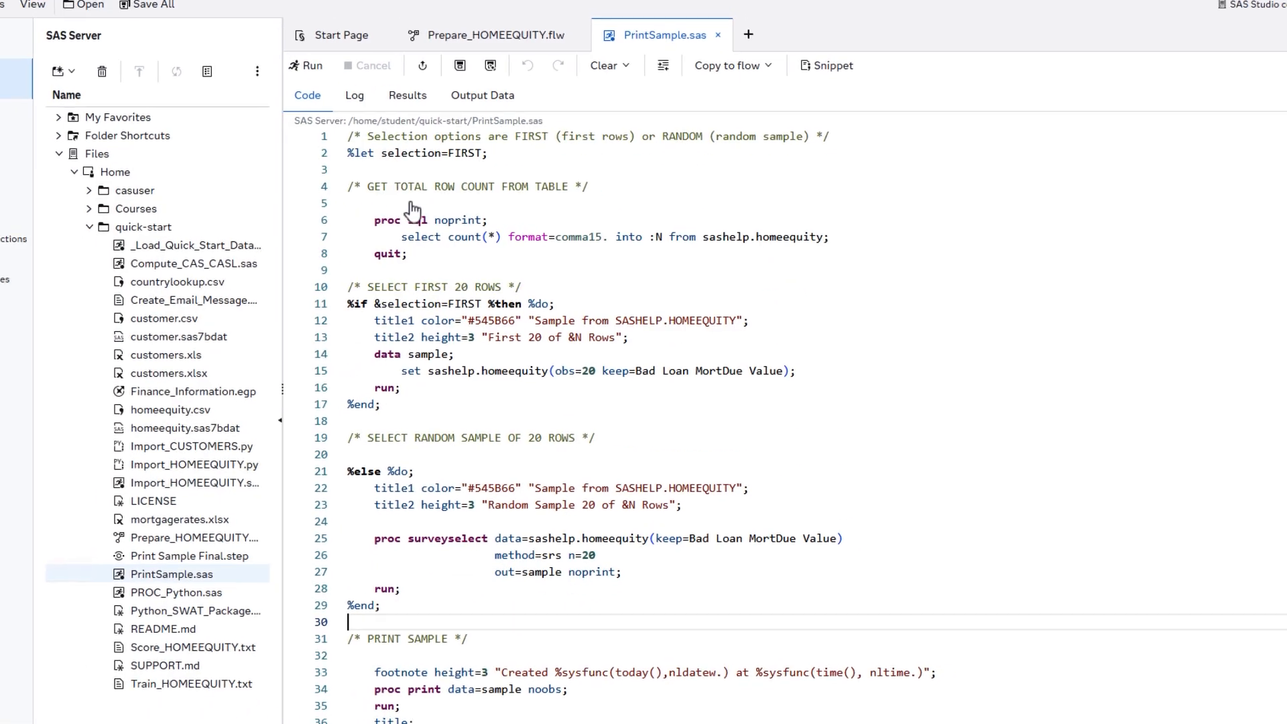
click(309, 67)
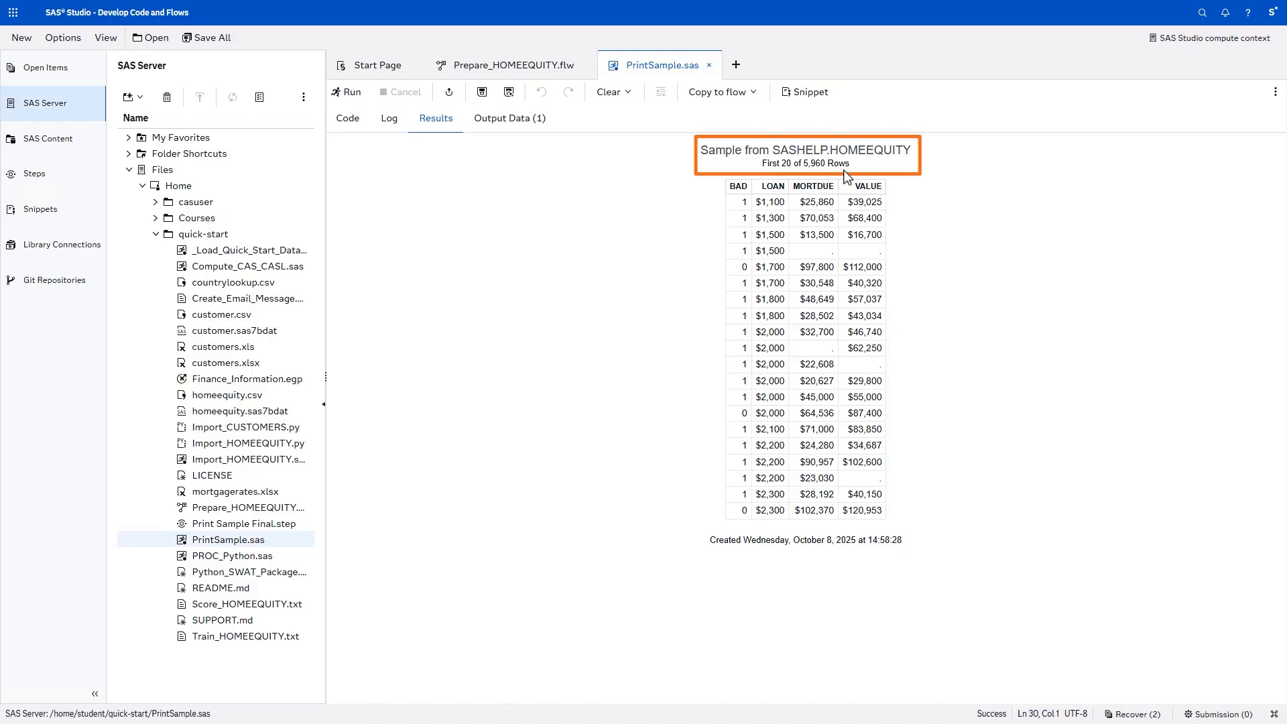
Step: Set the selection macro variable on line 2 to RANDOM and rerun the program
click(348, 119)
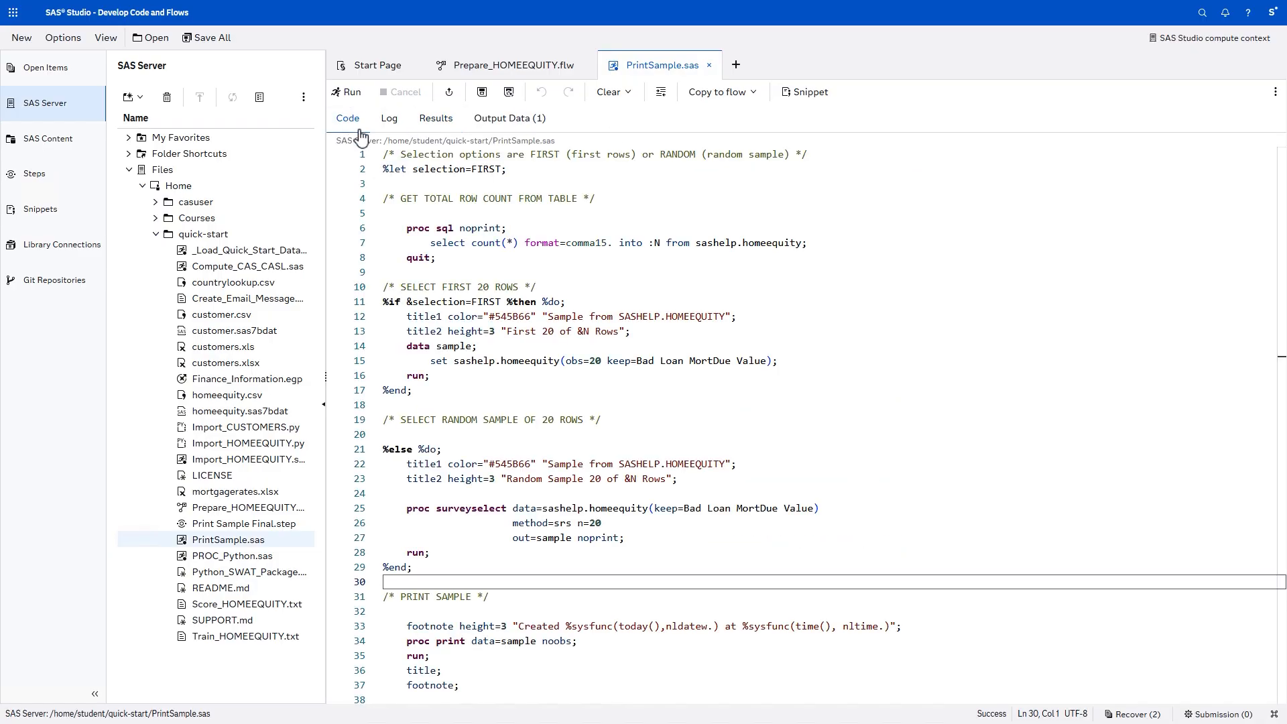
click(485, 169)
double_click(485, 170)
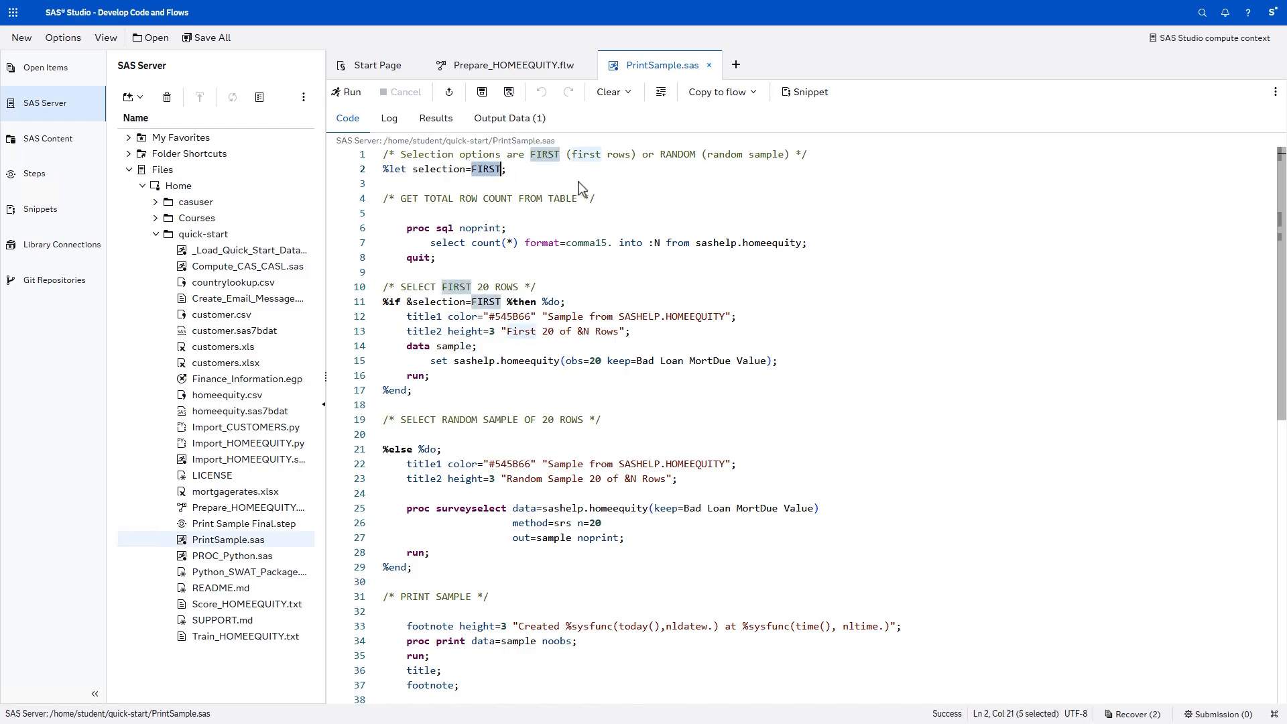
text(RANDOM)
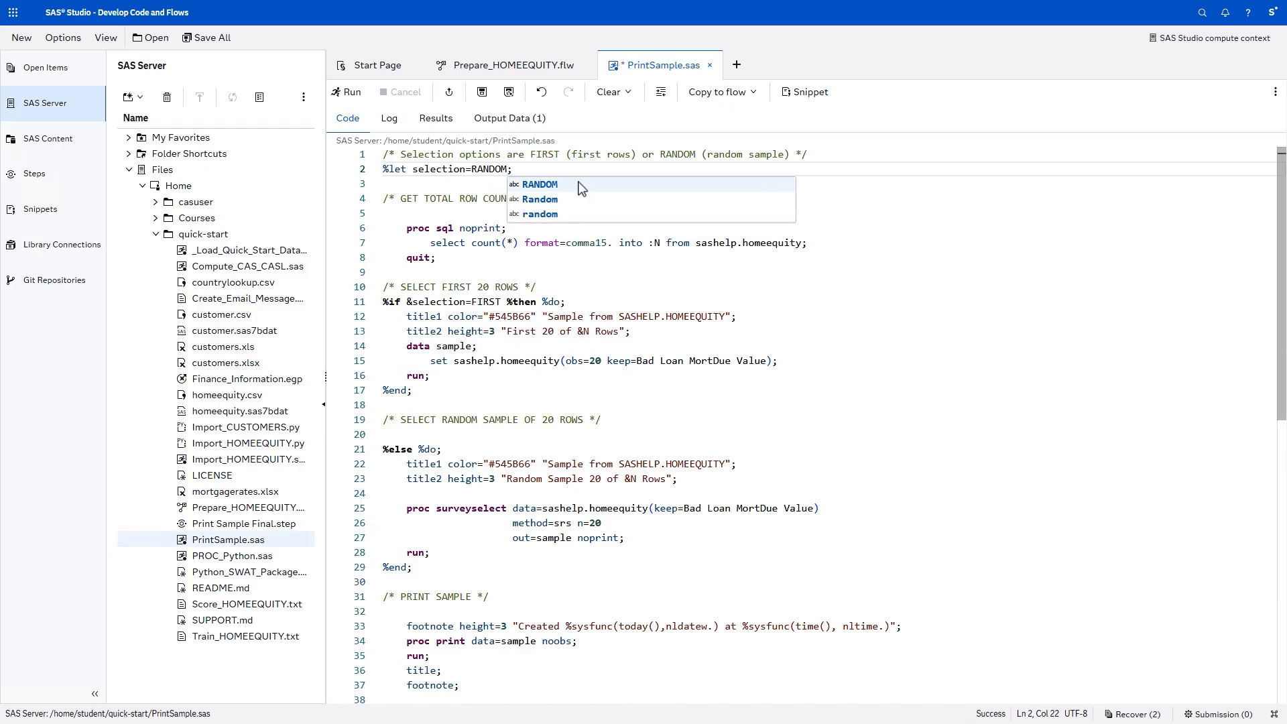
click(876, 201)
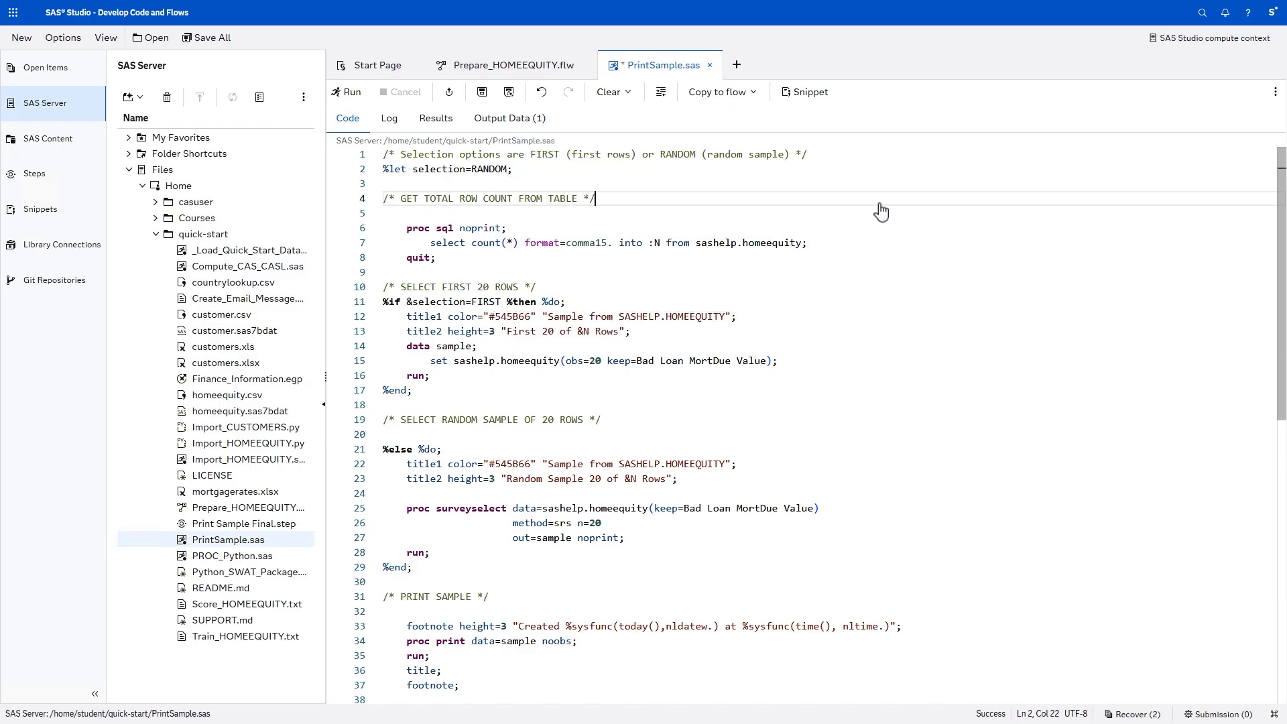
click(350, 93)
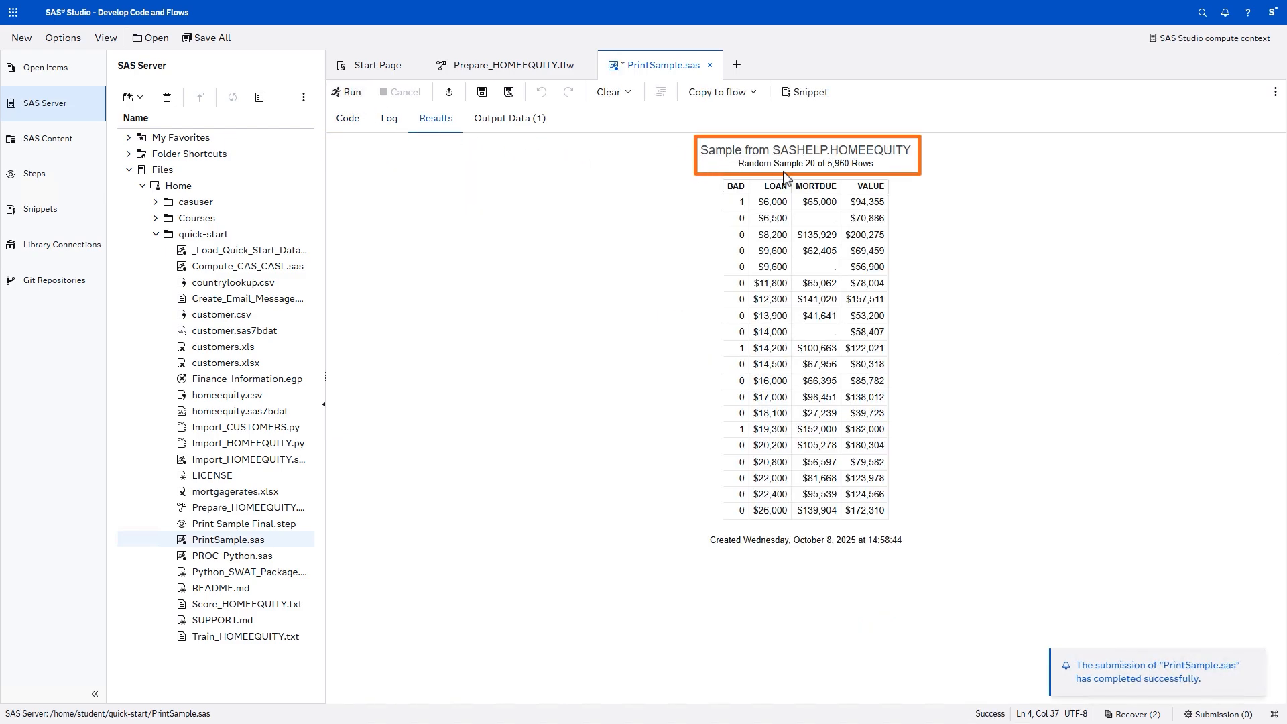
Step: Close PrintSample.sas without saving the changes, and close the Prepare_HOMEEQUITY.flw flow
click(709, 65)
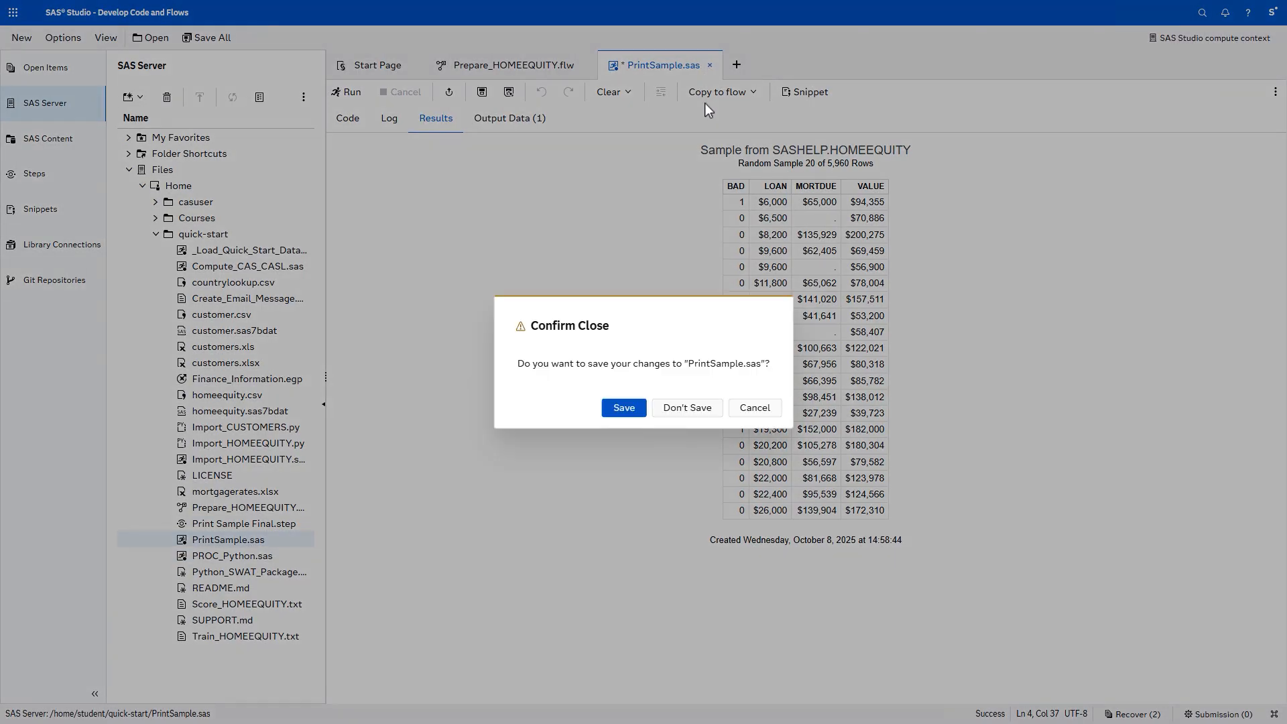
click(683, 416)
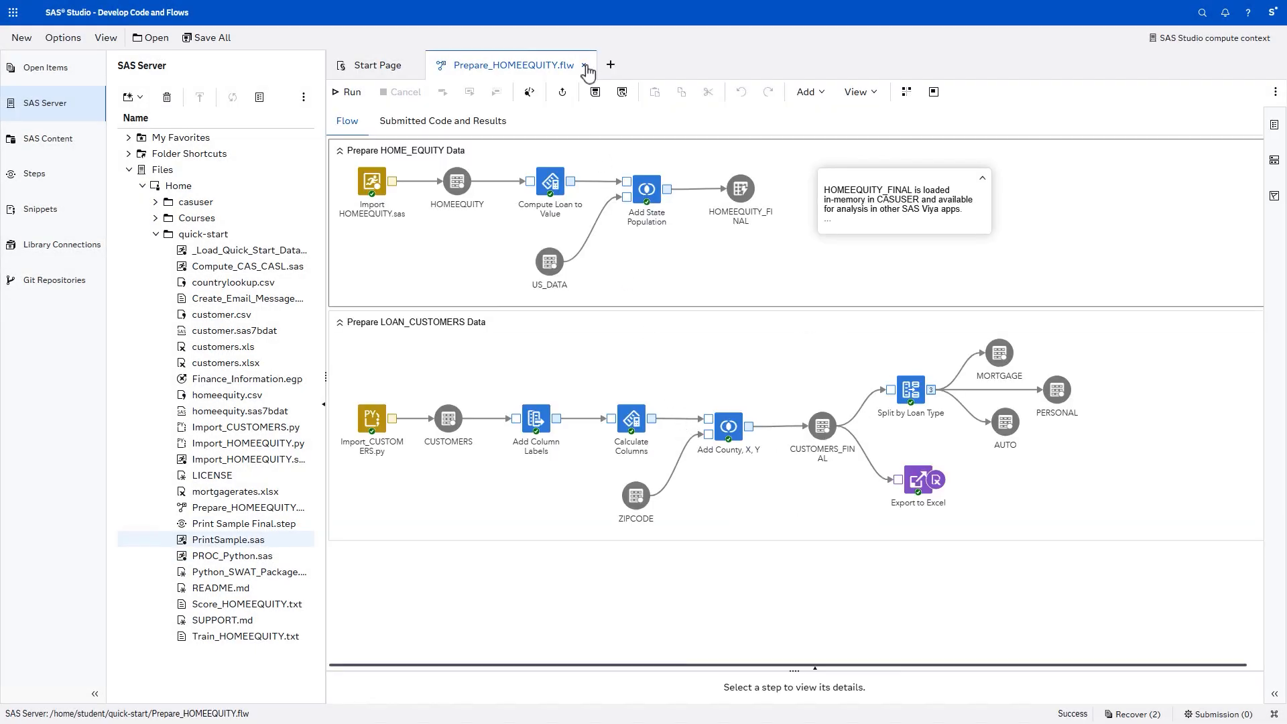
click(584, 66)
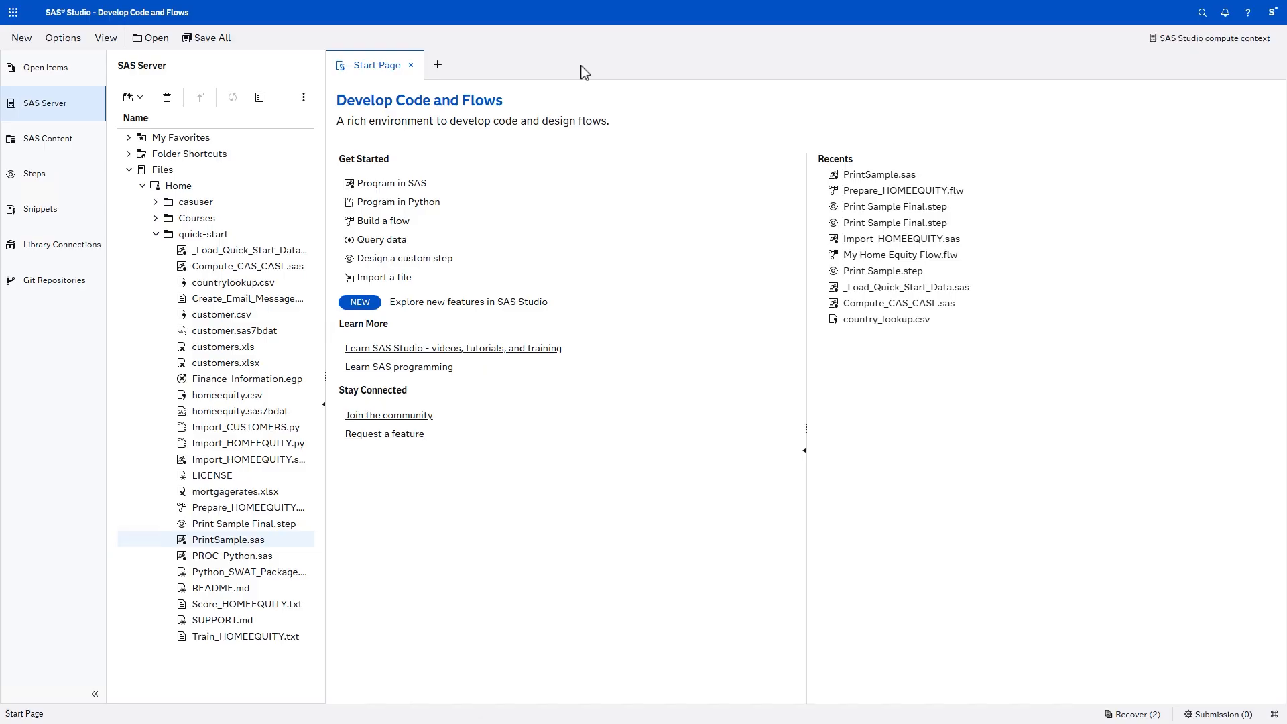
Step: Create a new custom step and collapse the navigation sidebar to icons
click(22, 39)
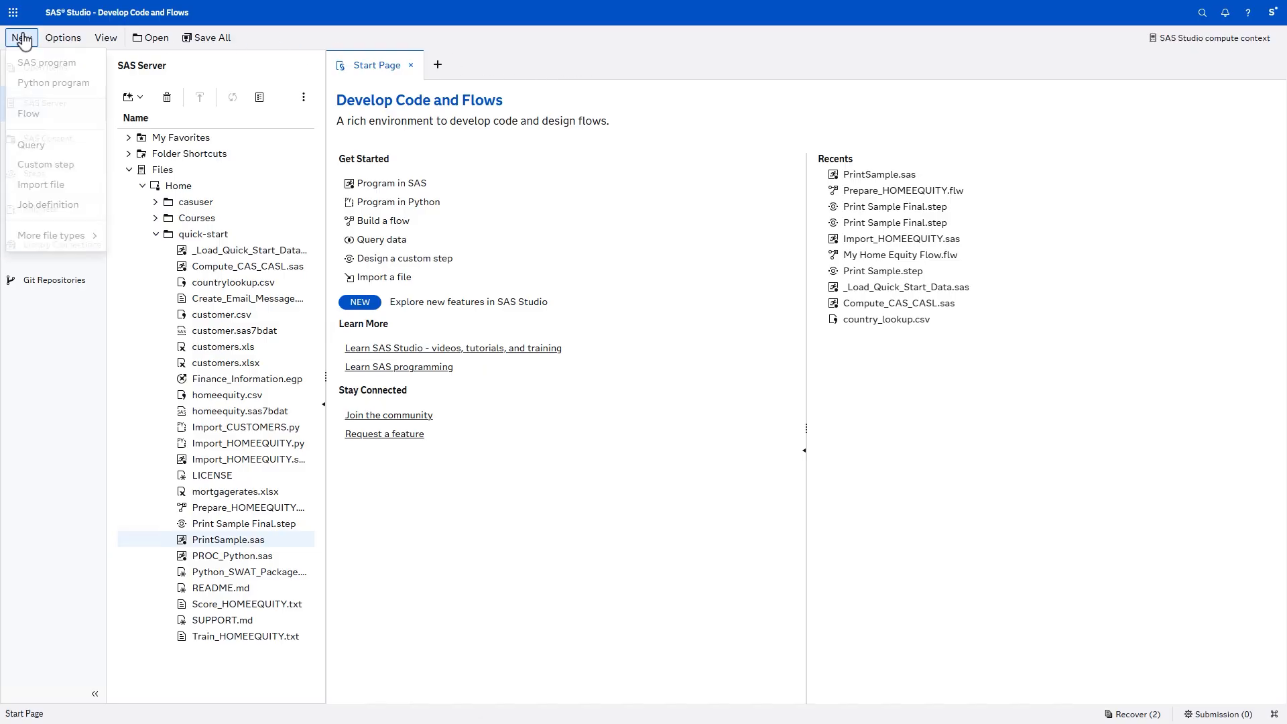
click(63, 165)
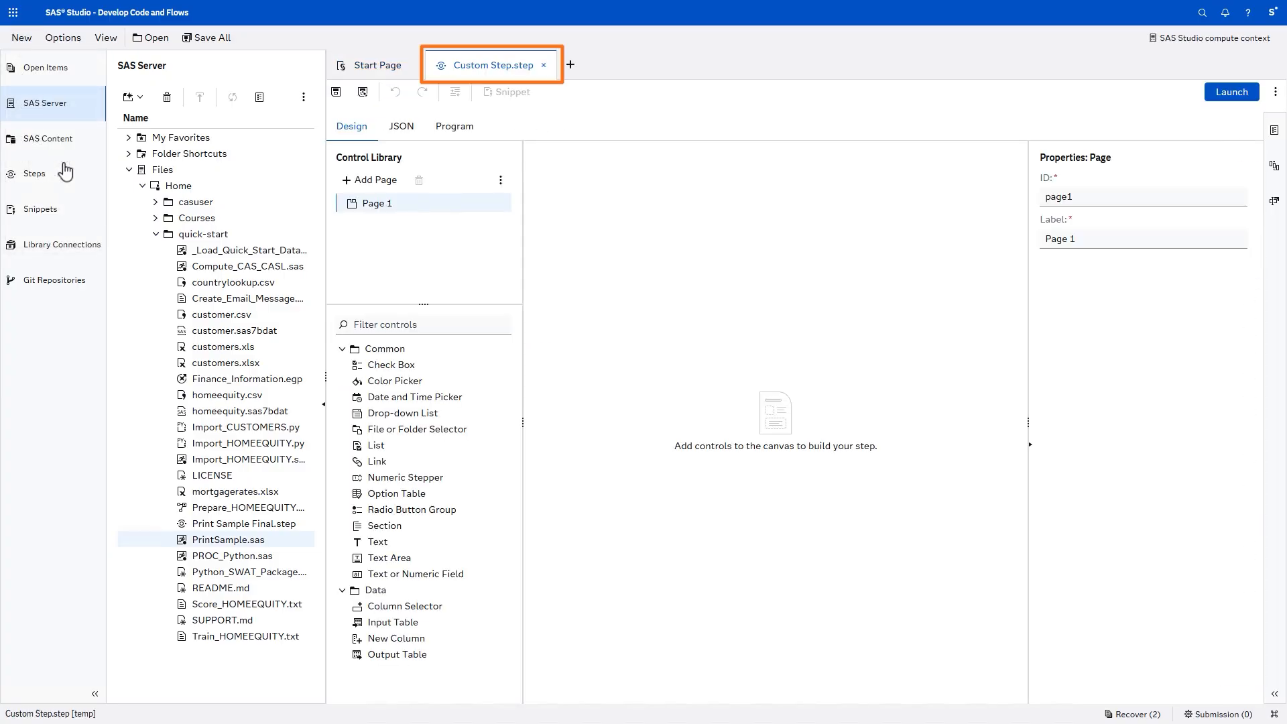
click(95, 697)
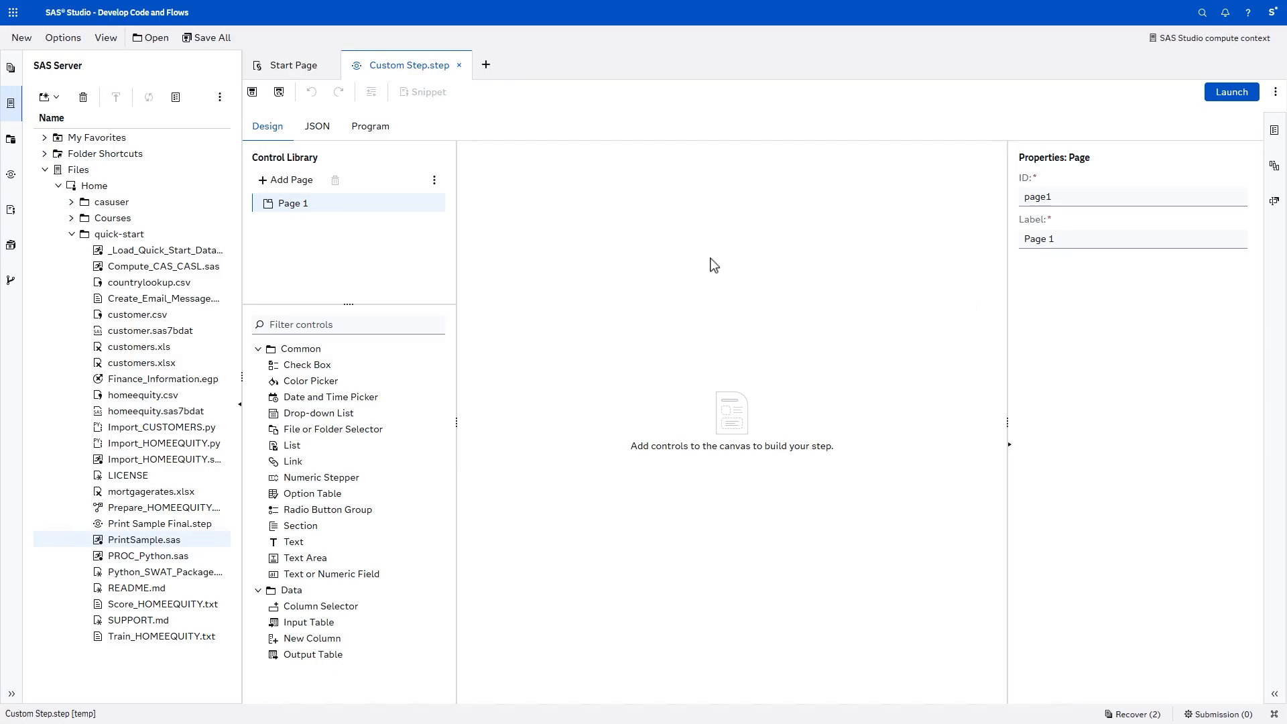
Step: Review the custom step's JSON and insert the PrintSample.sas code into its program on a new line below the template comment
click(317, 127)
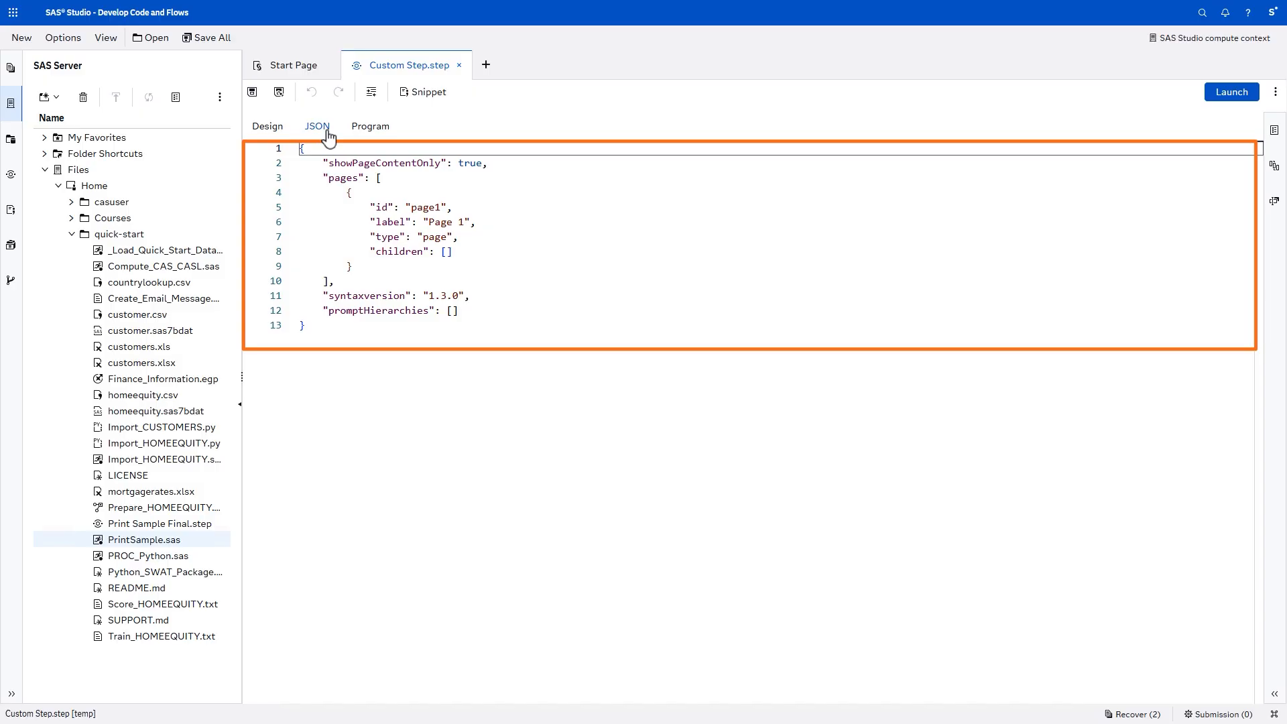
click(376, 134)
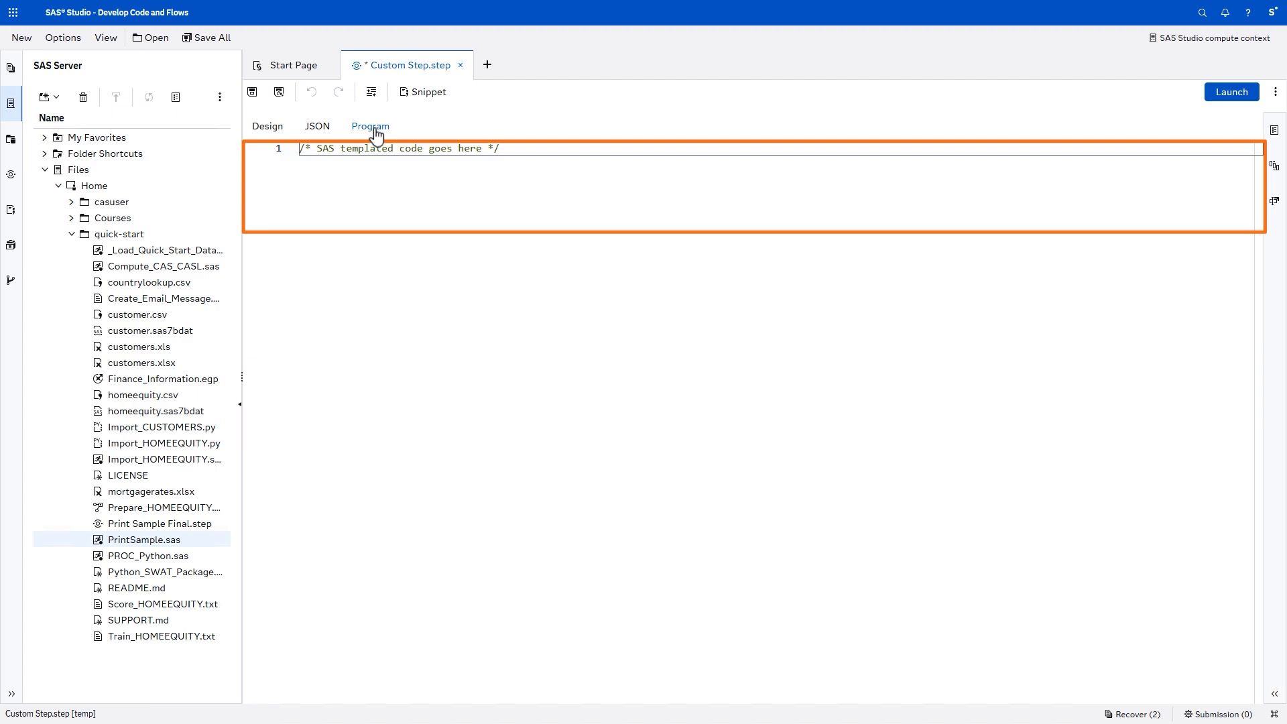
click(506, 148)
key(Return)
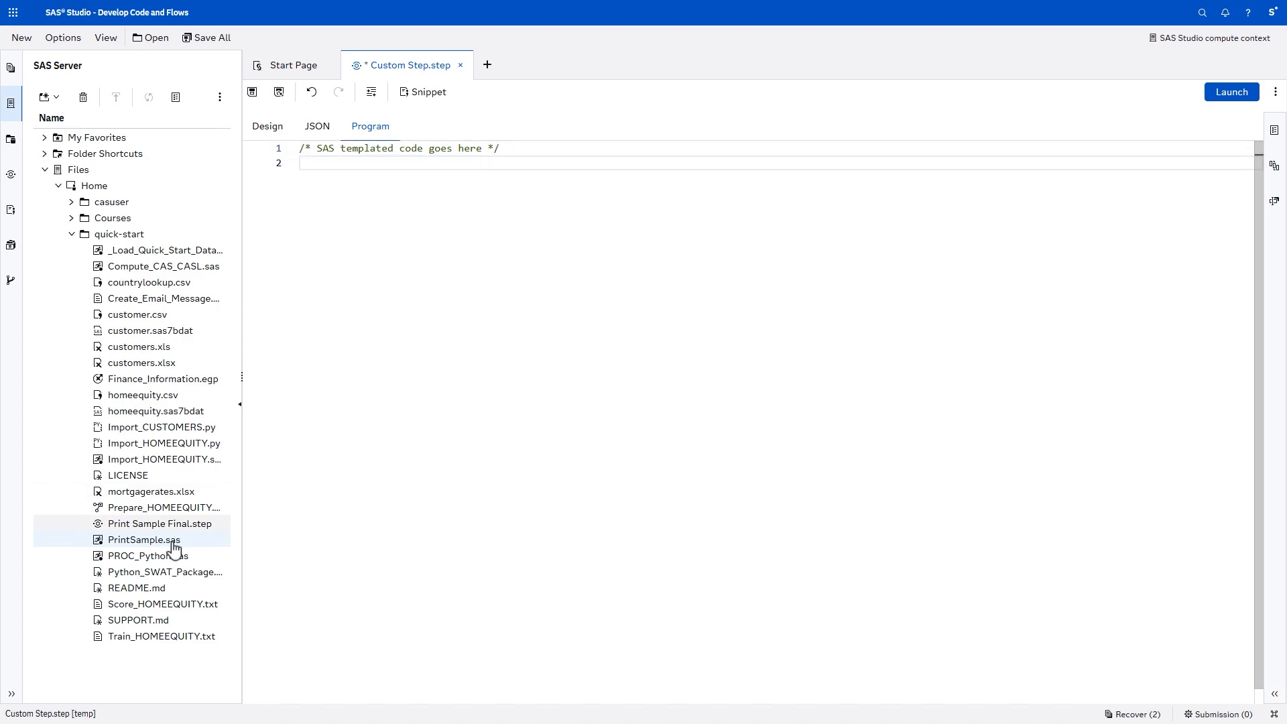
drag(174, 548, 349, 272)
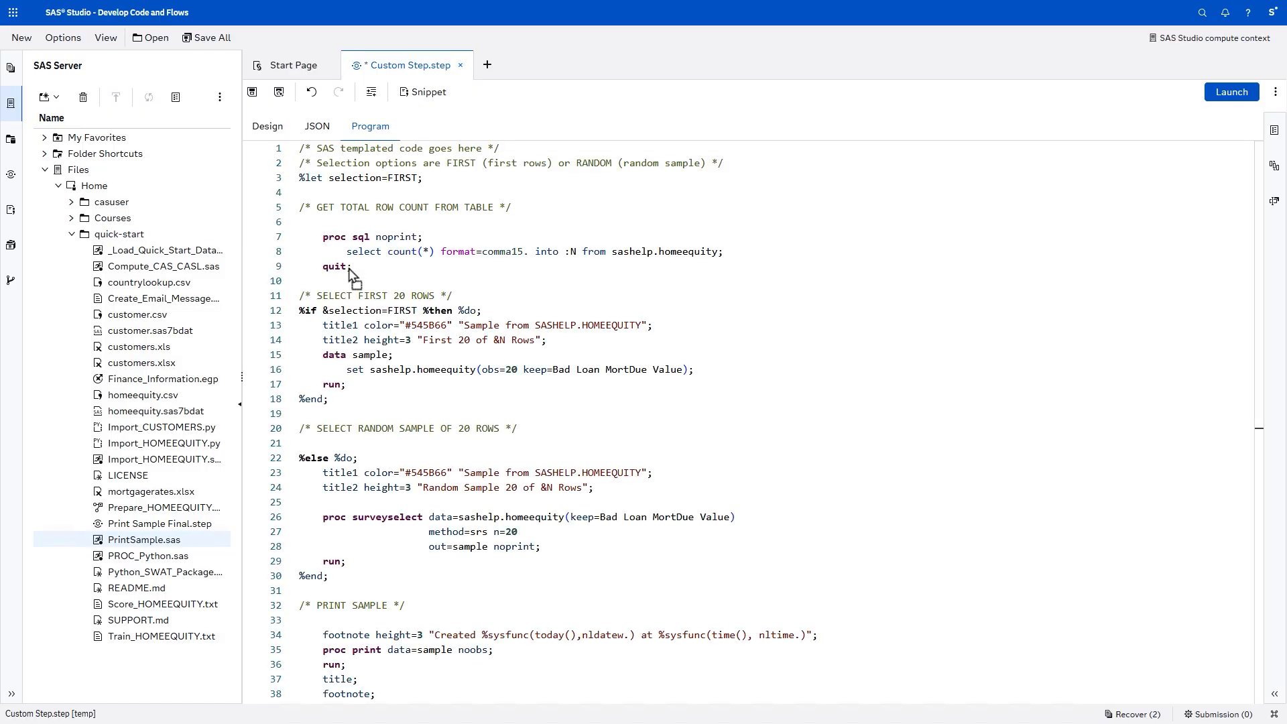
Step: Hide the SAS Server file list and add an Input Table control to Page 1 of the custom step's design
click(240, 408)
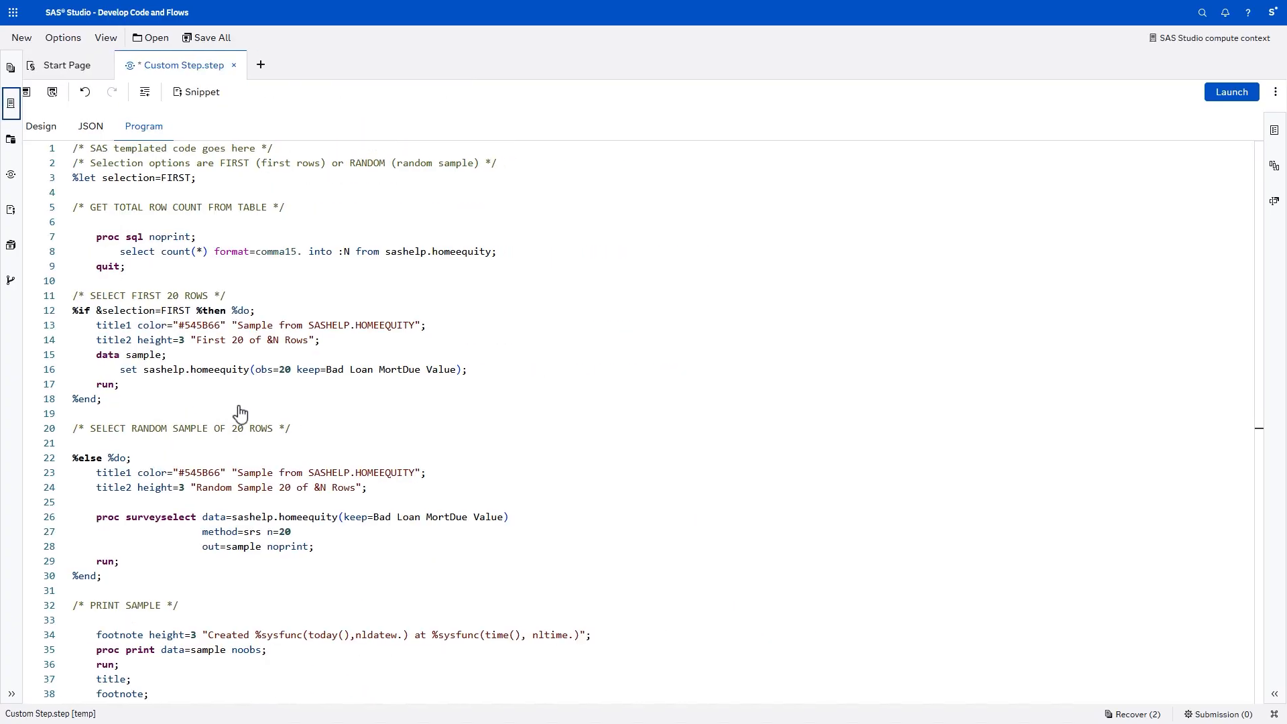
click(46, 129)
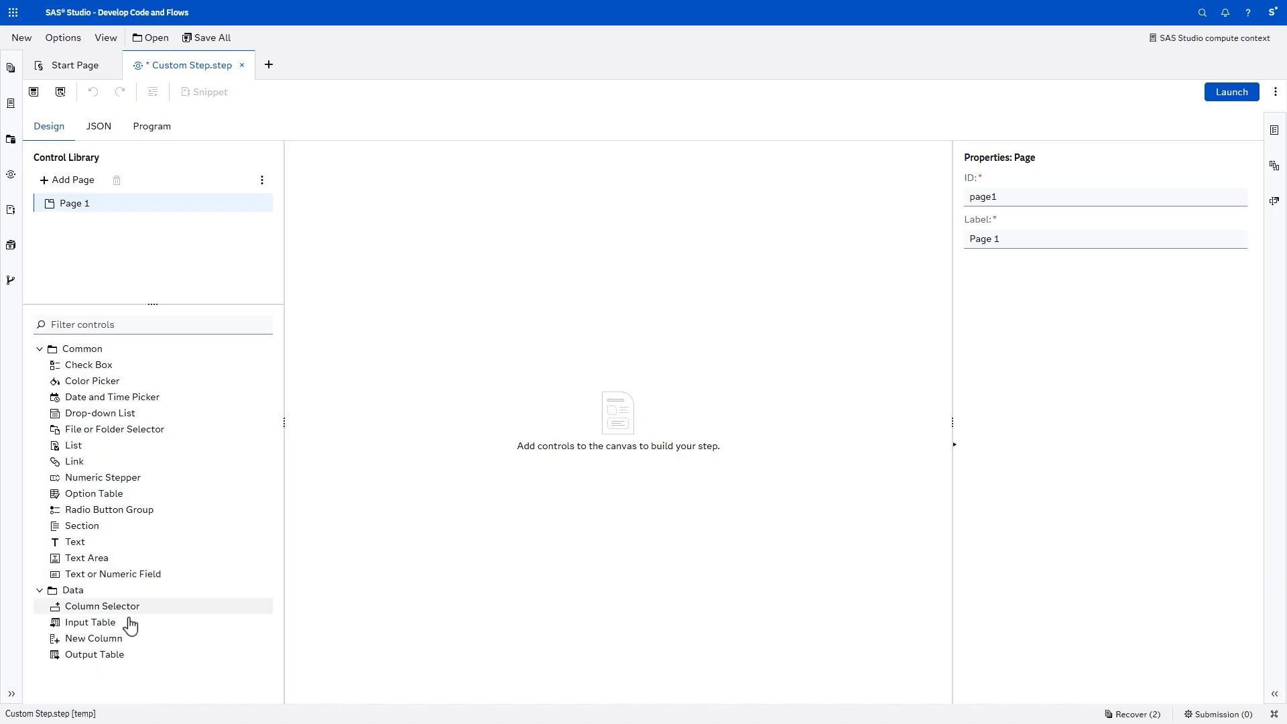
drag(128, 633, 436, 298)
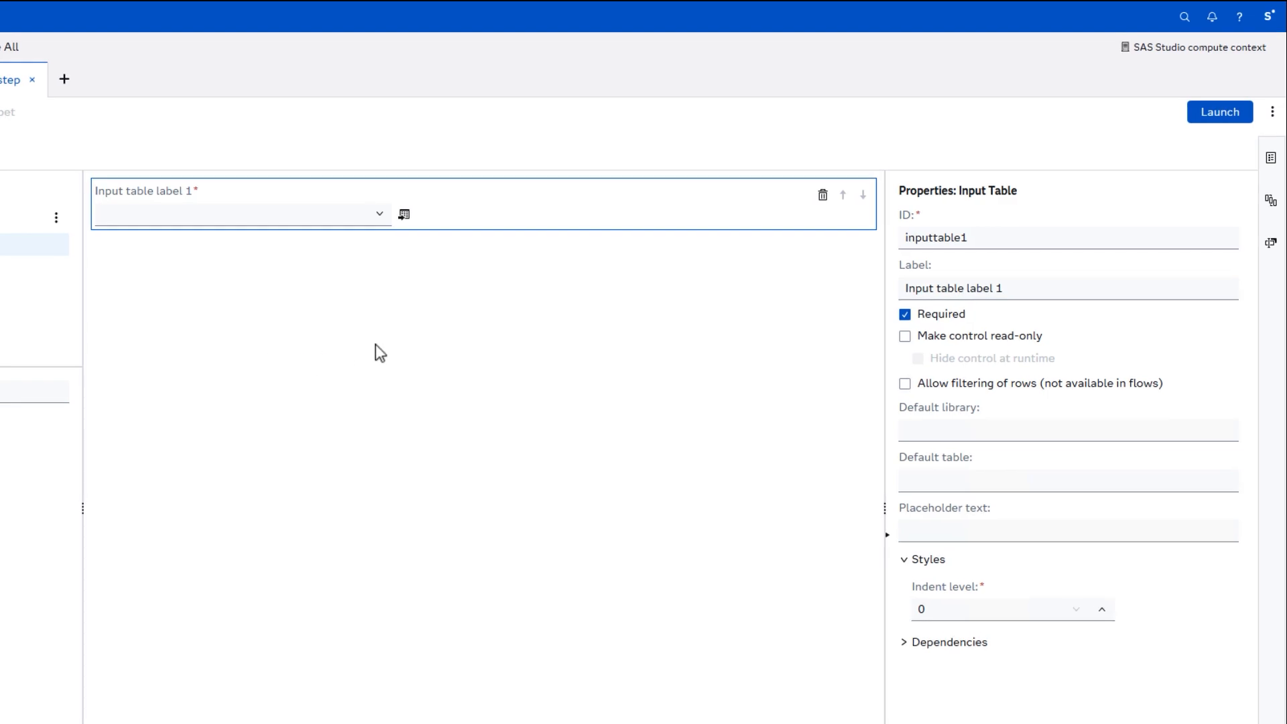
Step: Set the input table control's ID to table and its label to "Select input table:"
double_click(1015, 238)
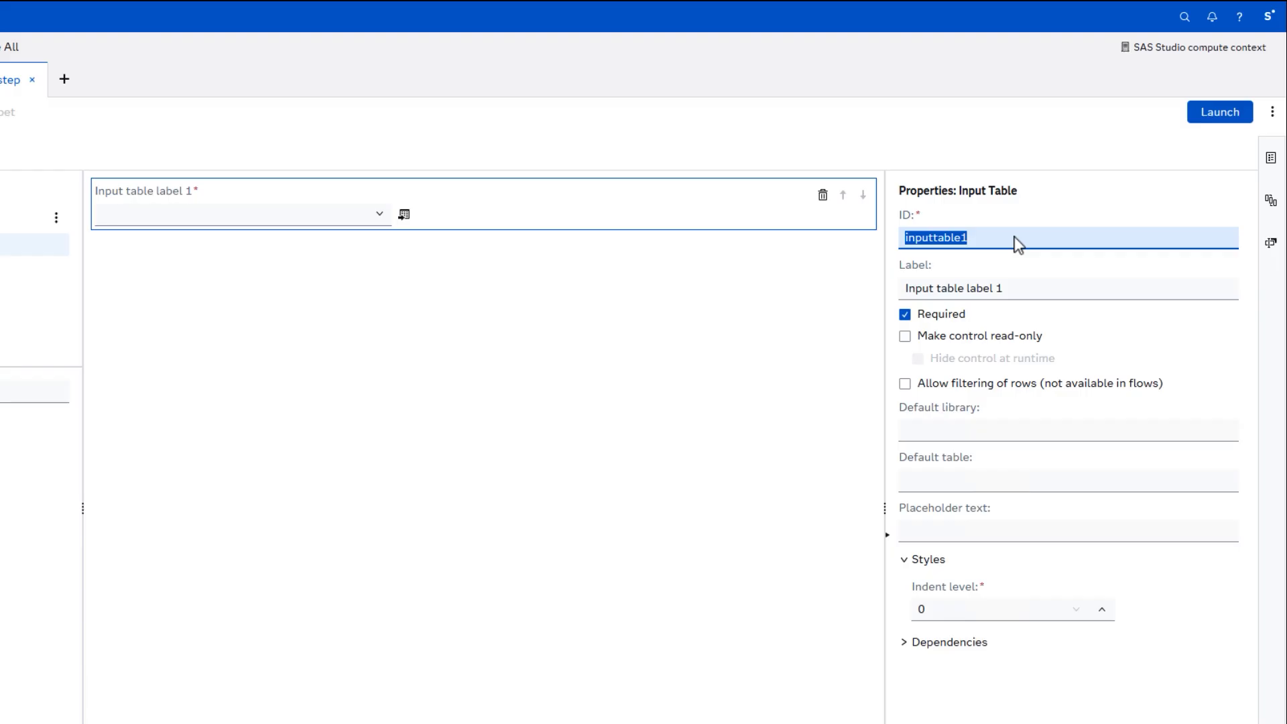
text(table)
triple_click(1060, 291)
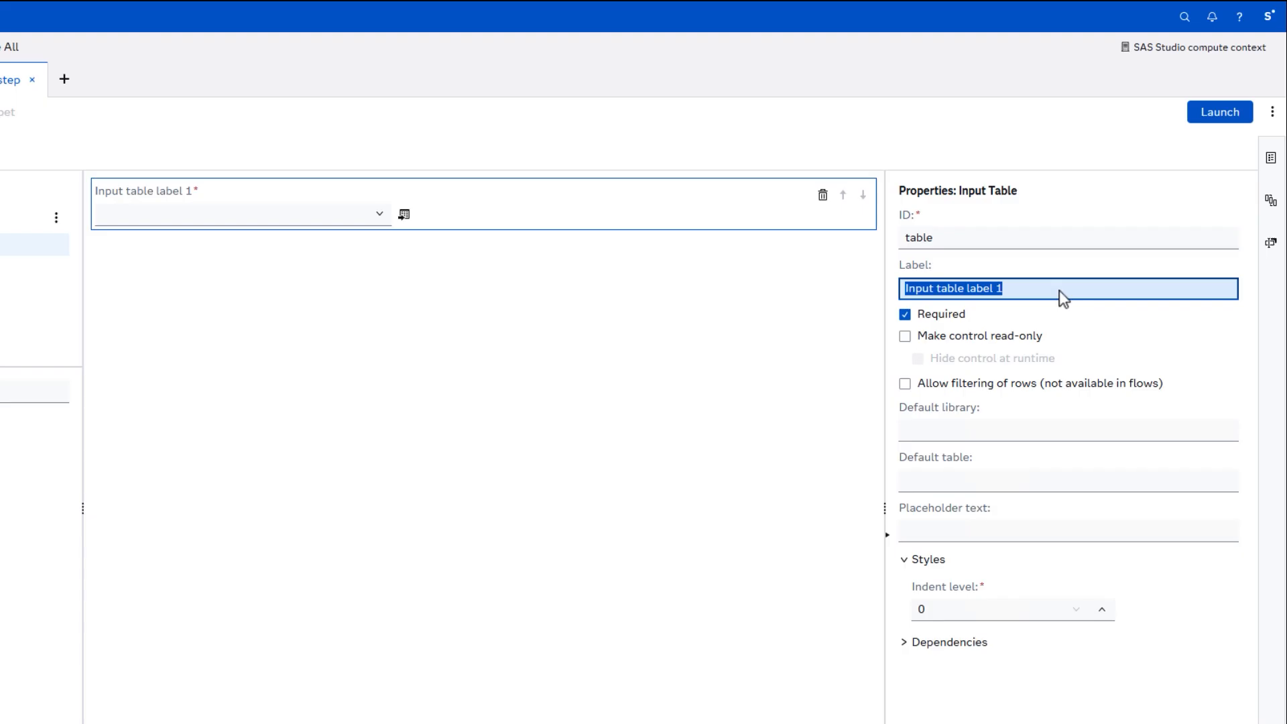
text(Select in)
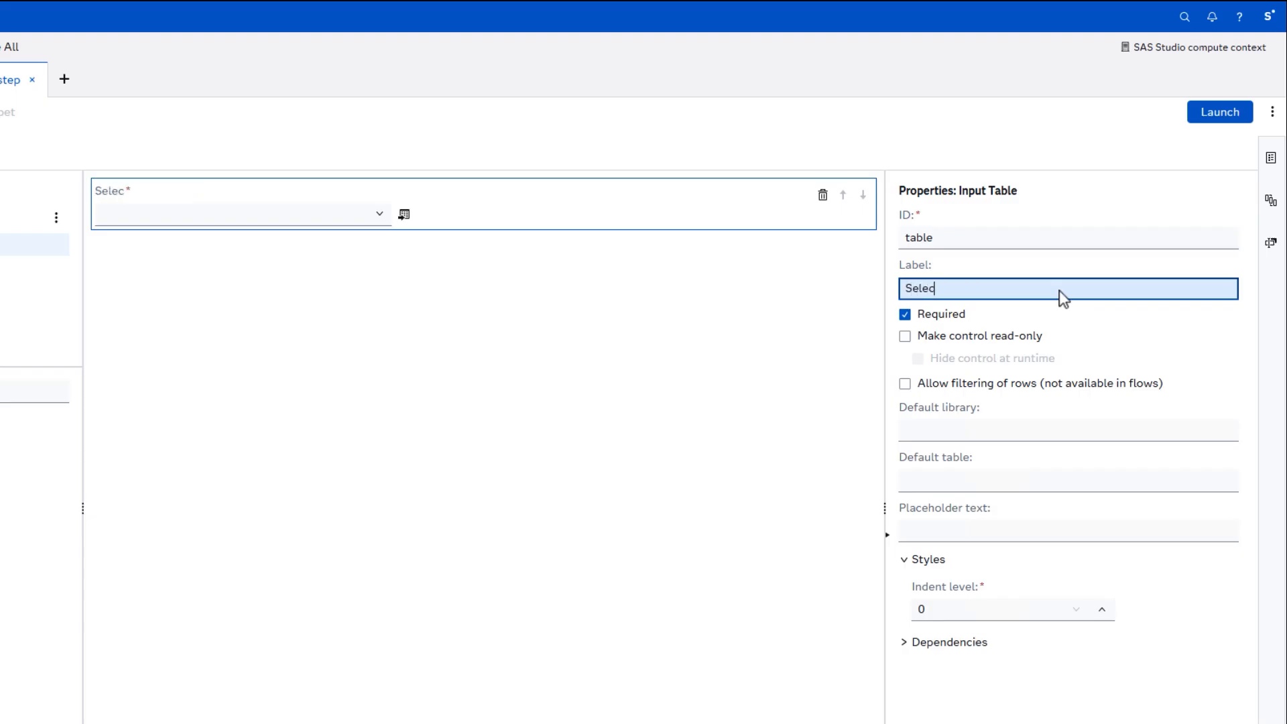
text(put table:)
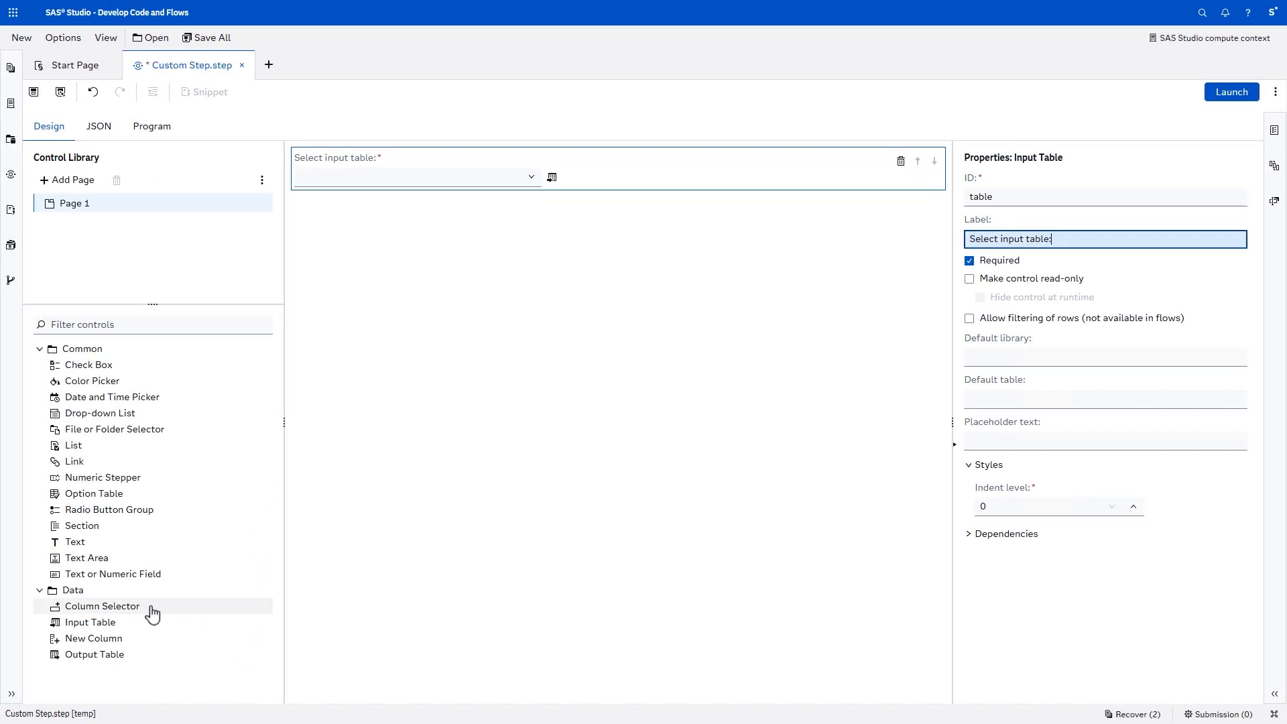
Step: Add a Column Selector below the input table with ID varList and label "Select columns to print:", linked to "Select input table (table)"
click(152, 614)
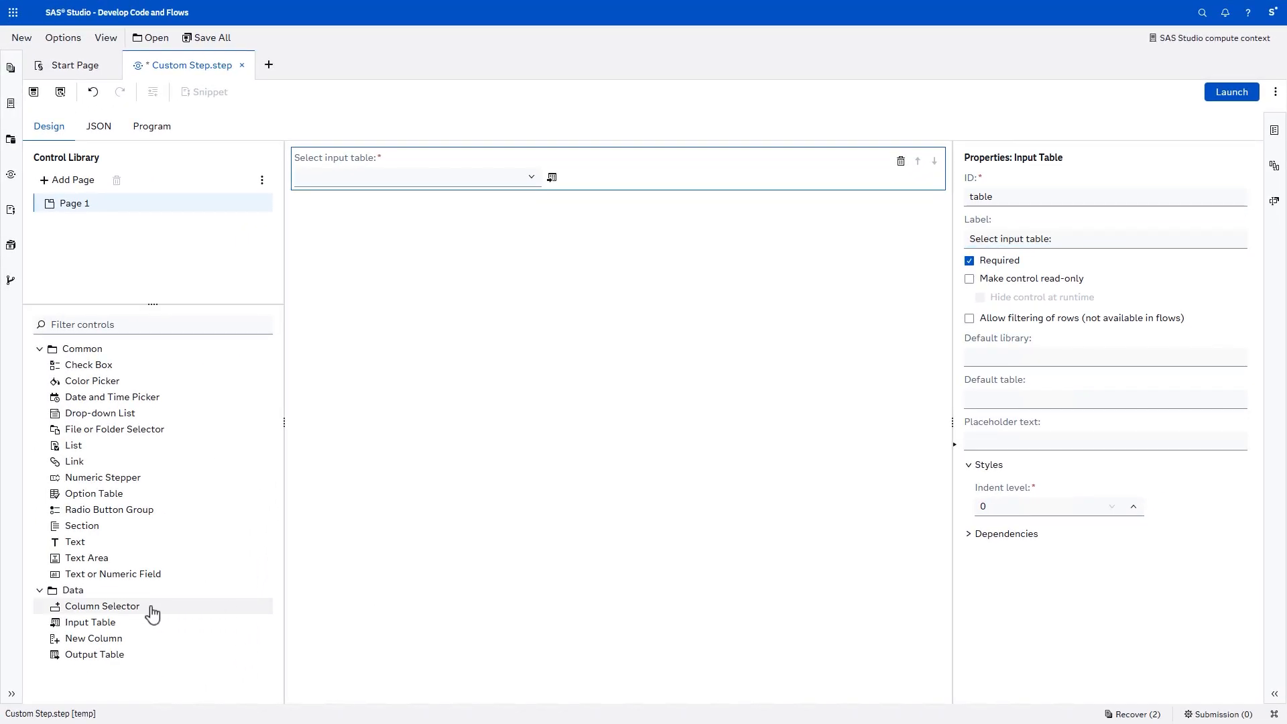
drag(153, 614, 473, 323)
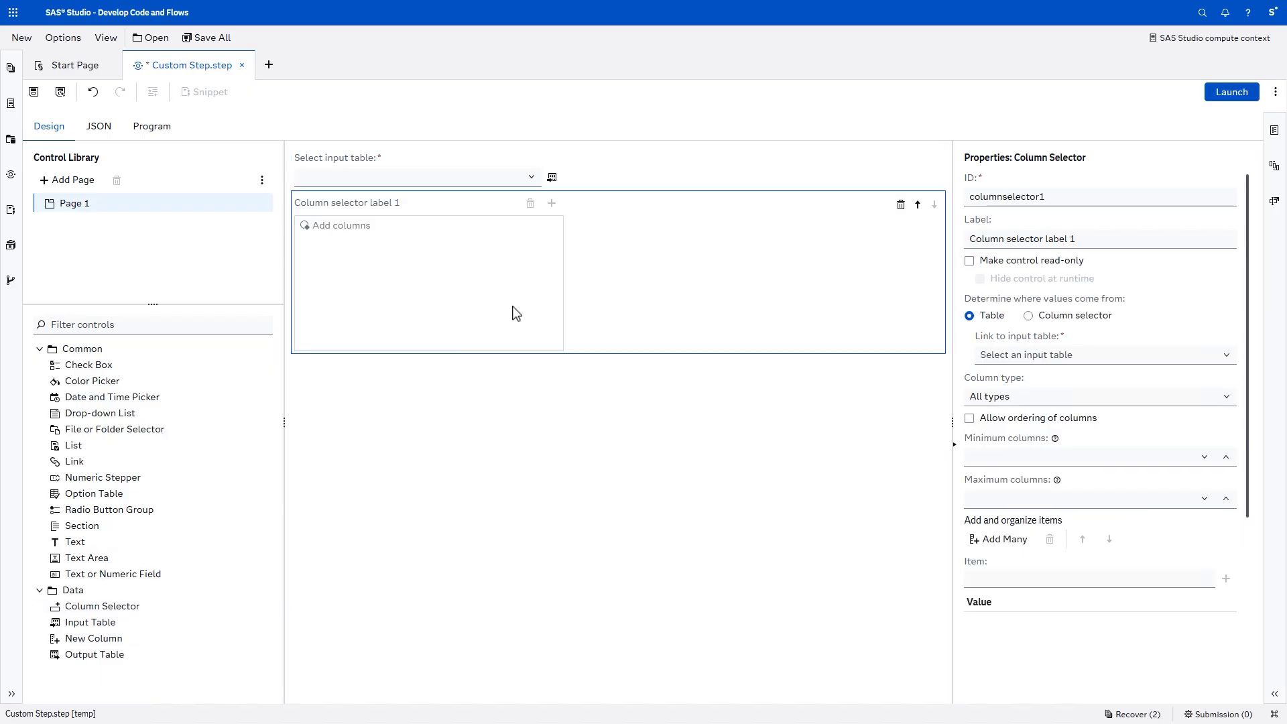
double_click(1071, 200)
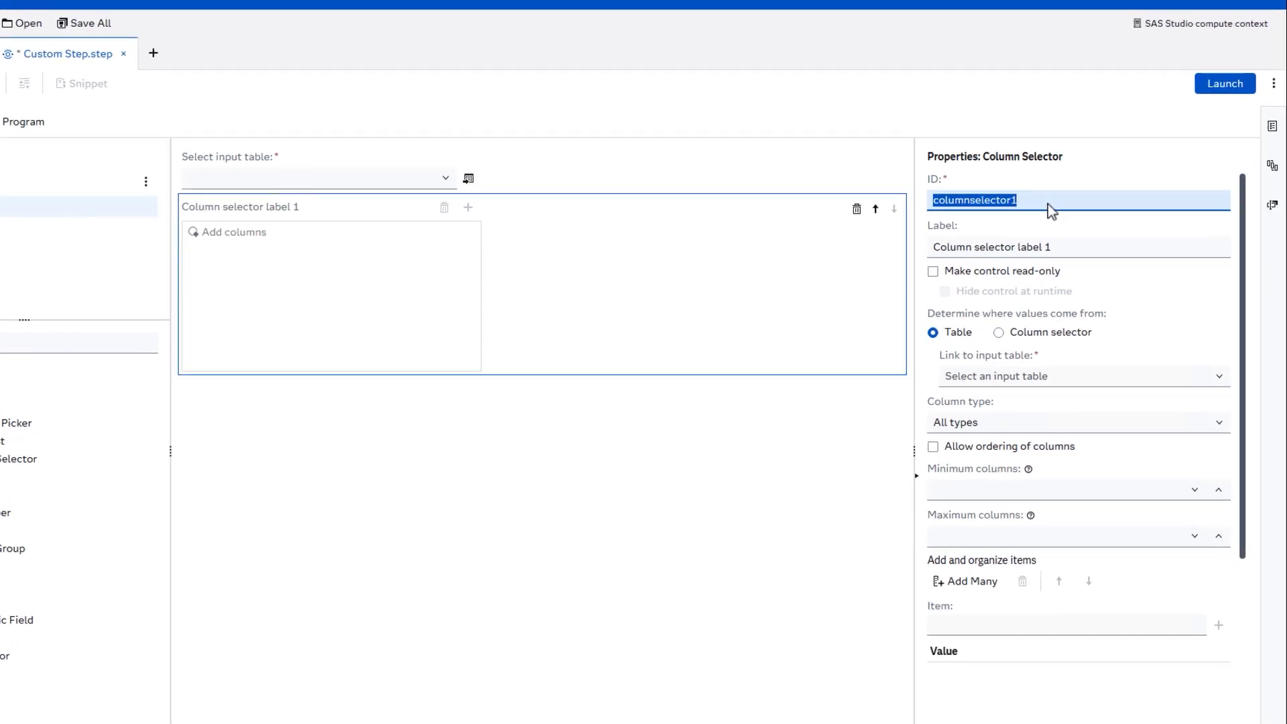
text(varList)
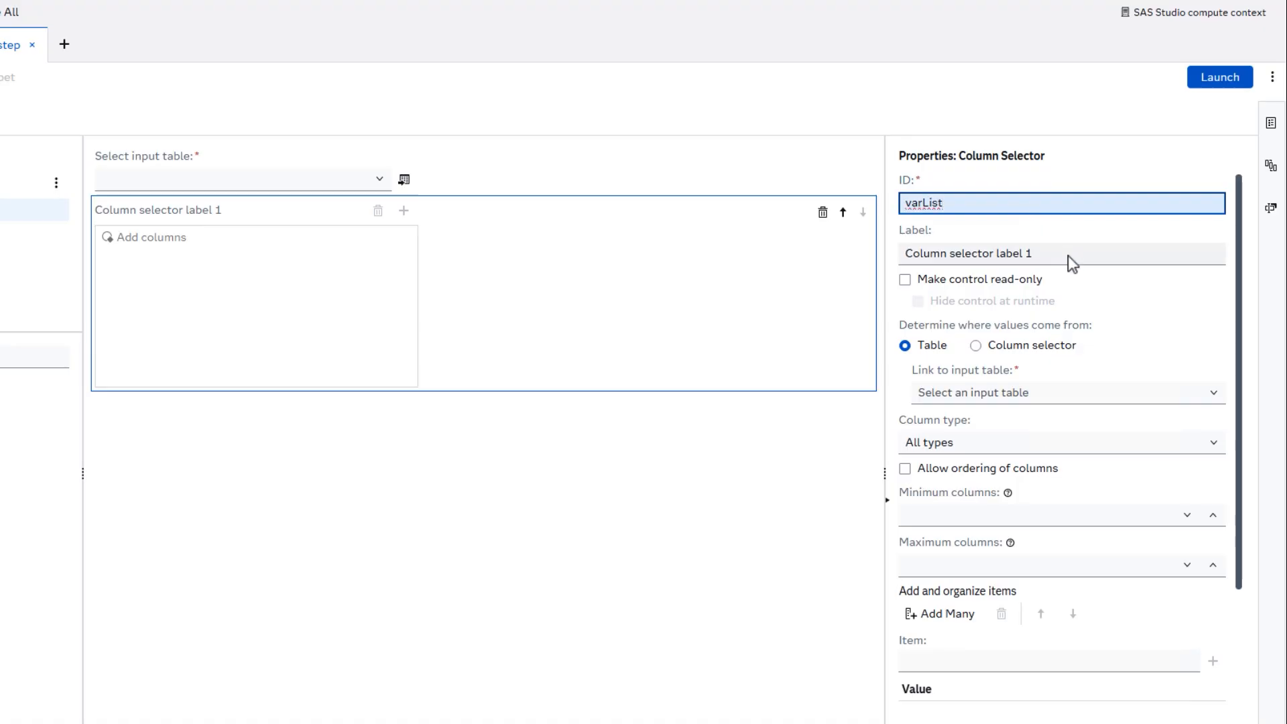
key(Tab)
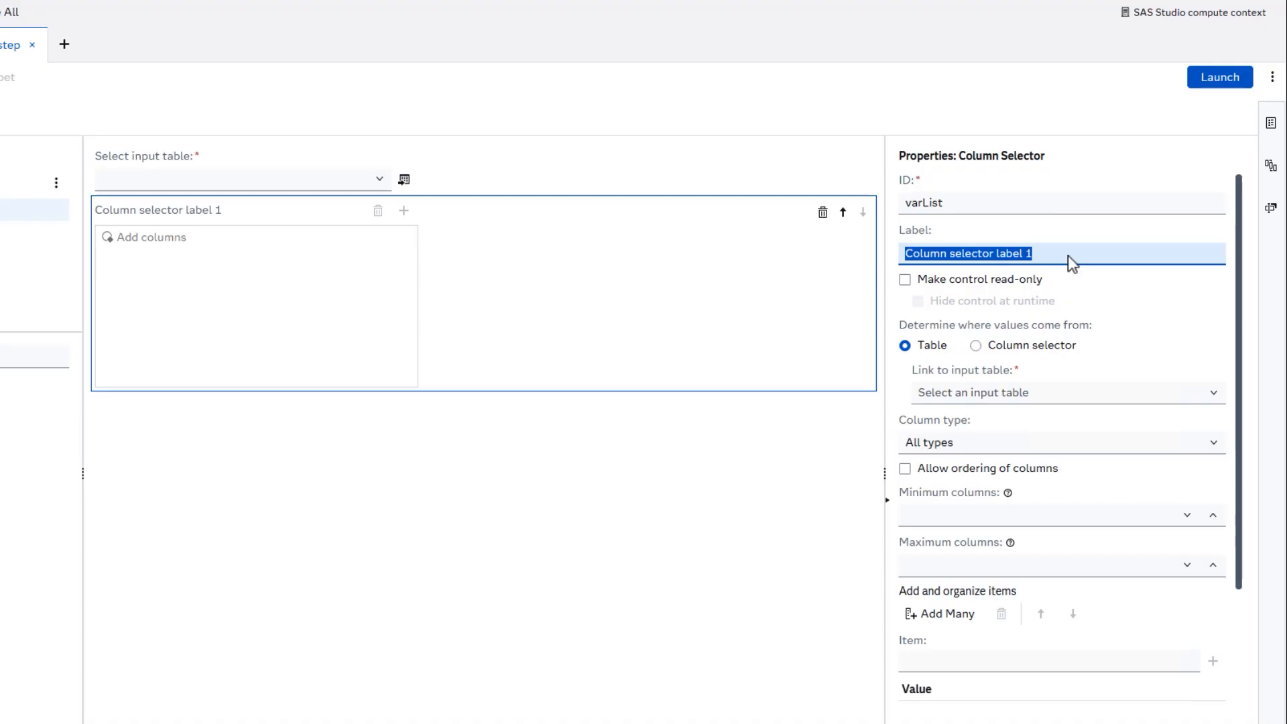
text(S)
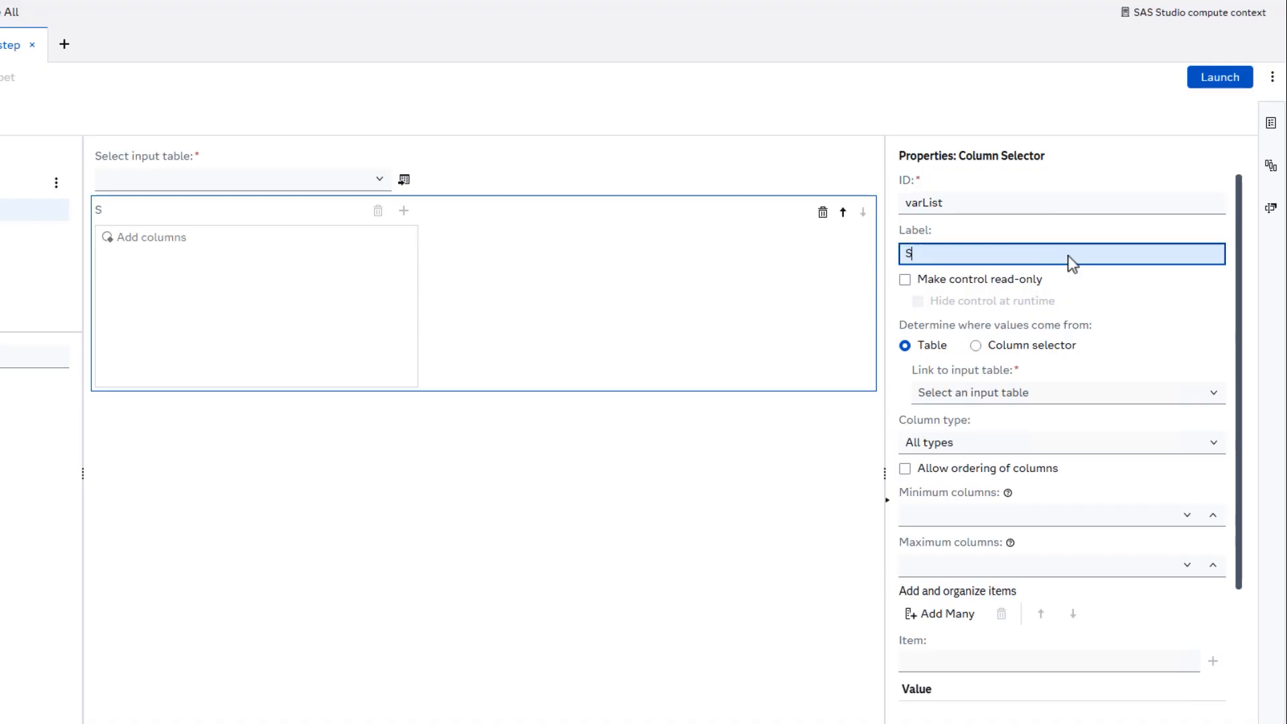
text(elect columns to print:)
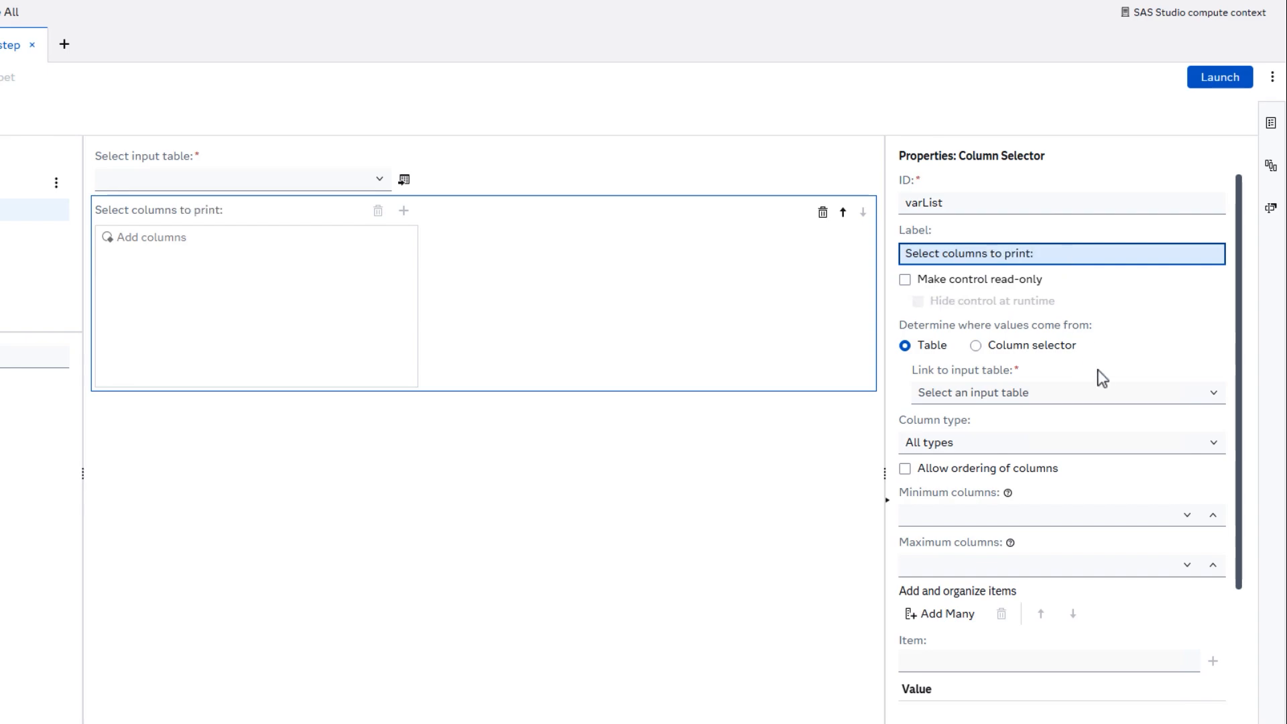
click(1122, 397)
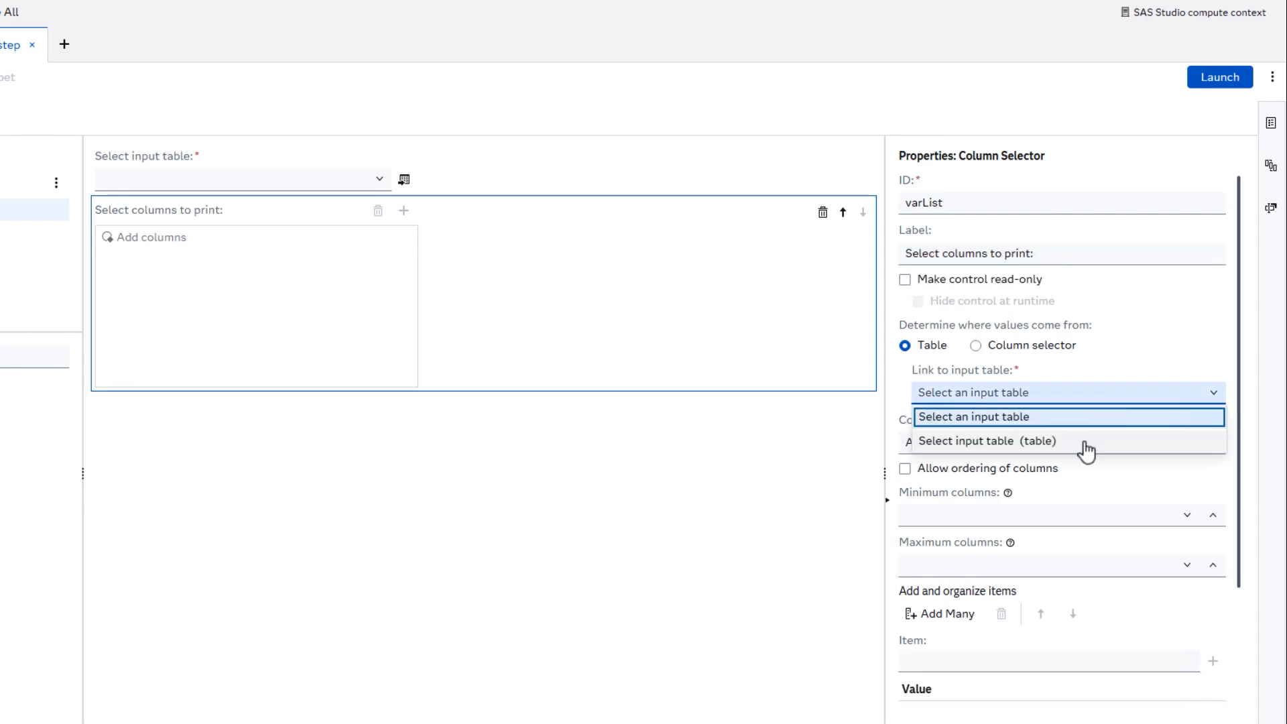
click(1087, 450)
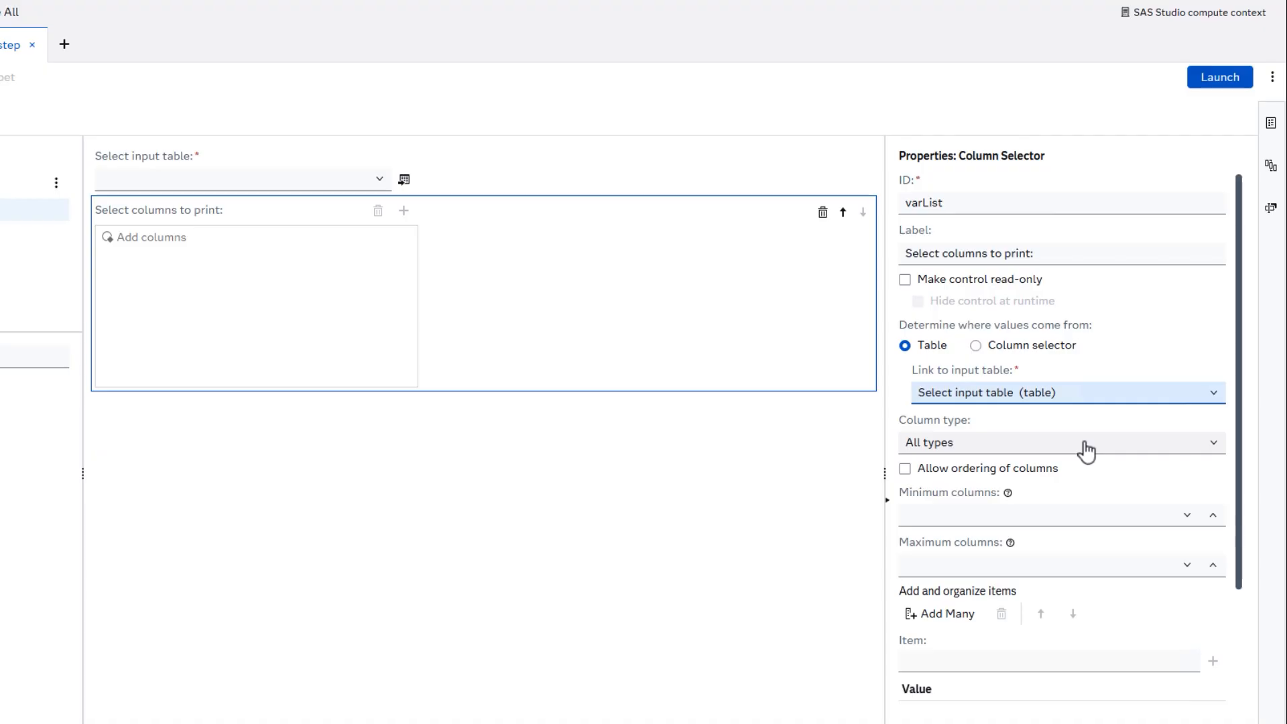
Step: Launch the custom step for testing and choose HOMEEQUITY from the SASHELP library as its input table
click(1214, 89)
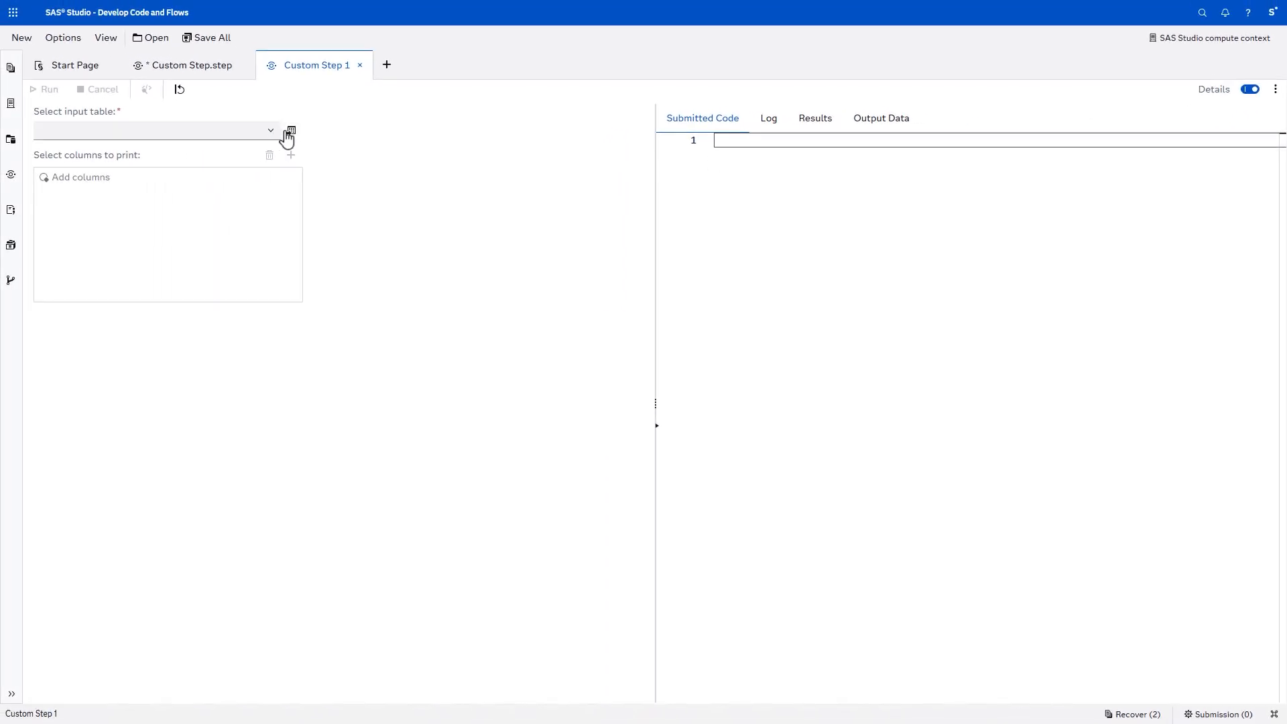
click(291, 132)
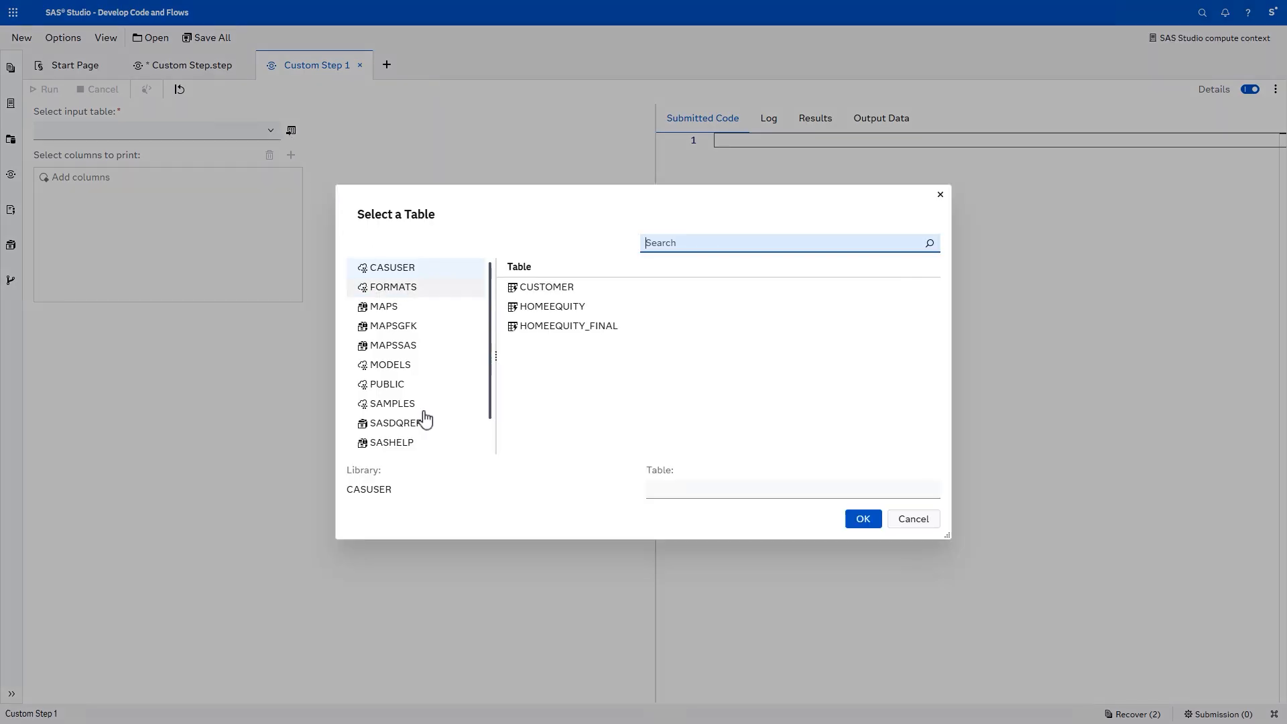
click(416, 445)
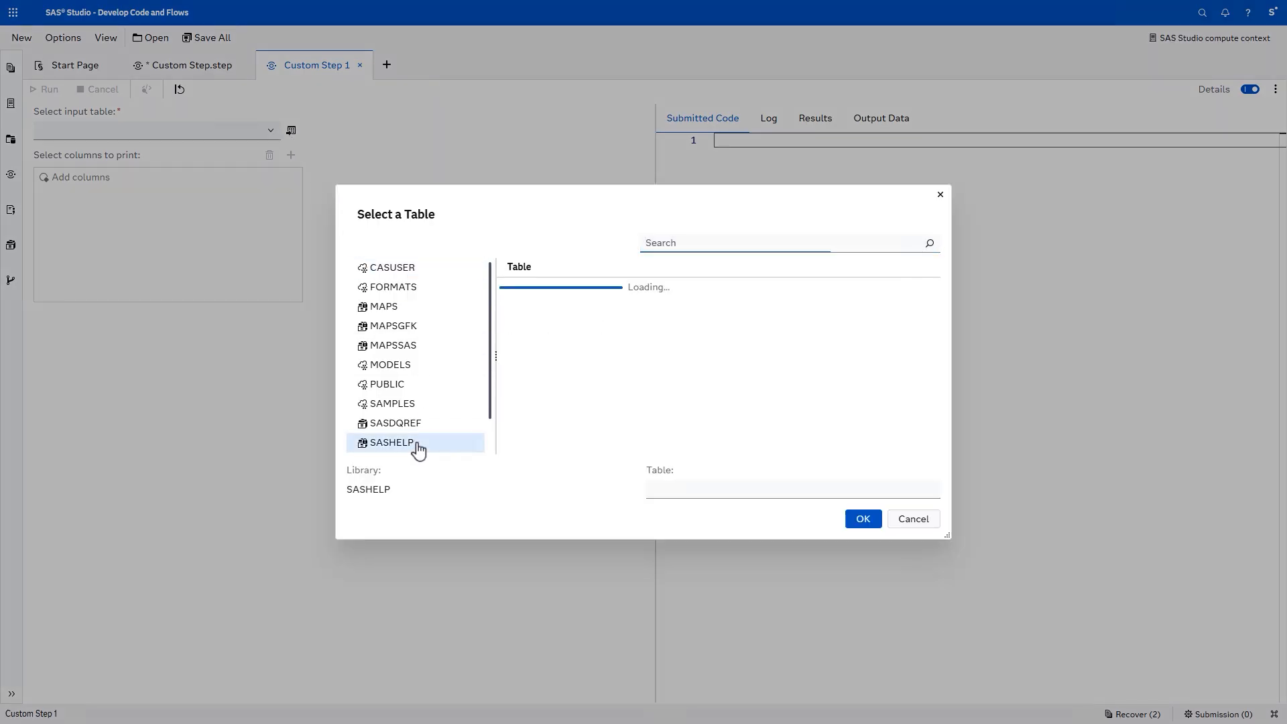
click(691, 247)
text(homee)
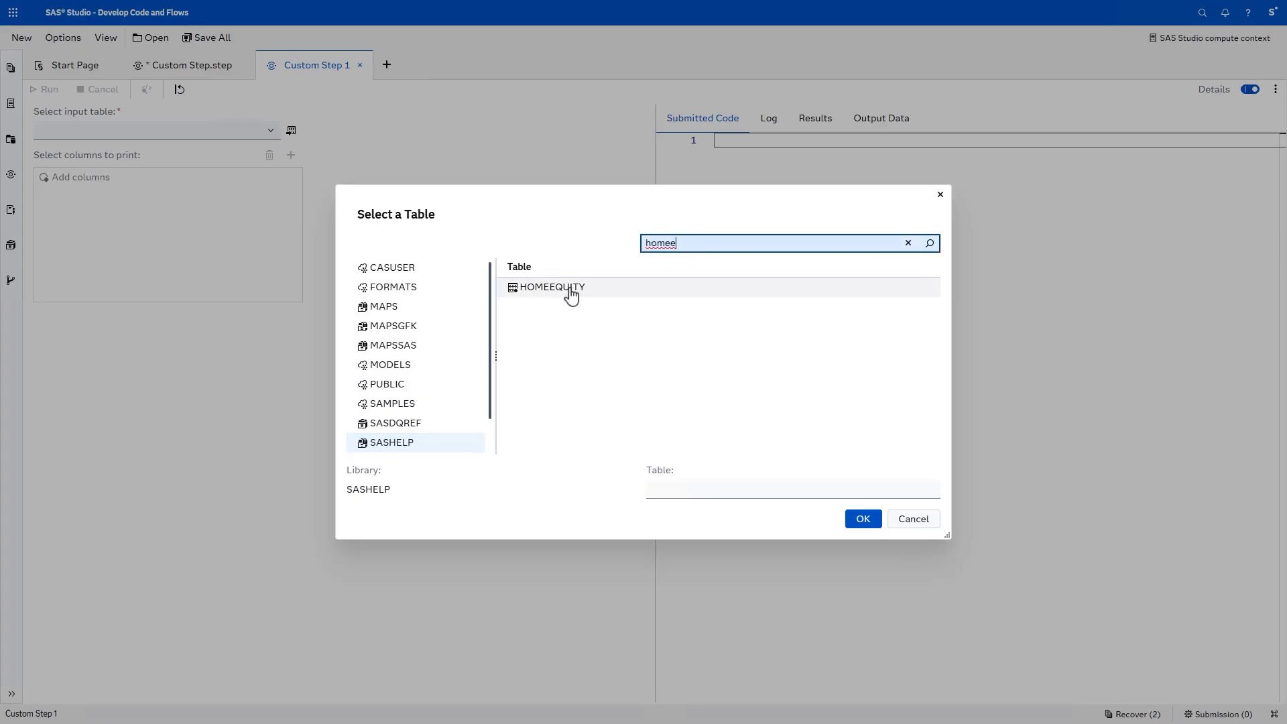
click(568, 290)
click(864, 526)
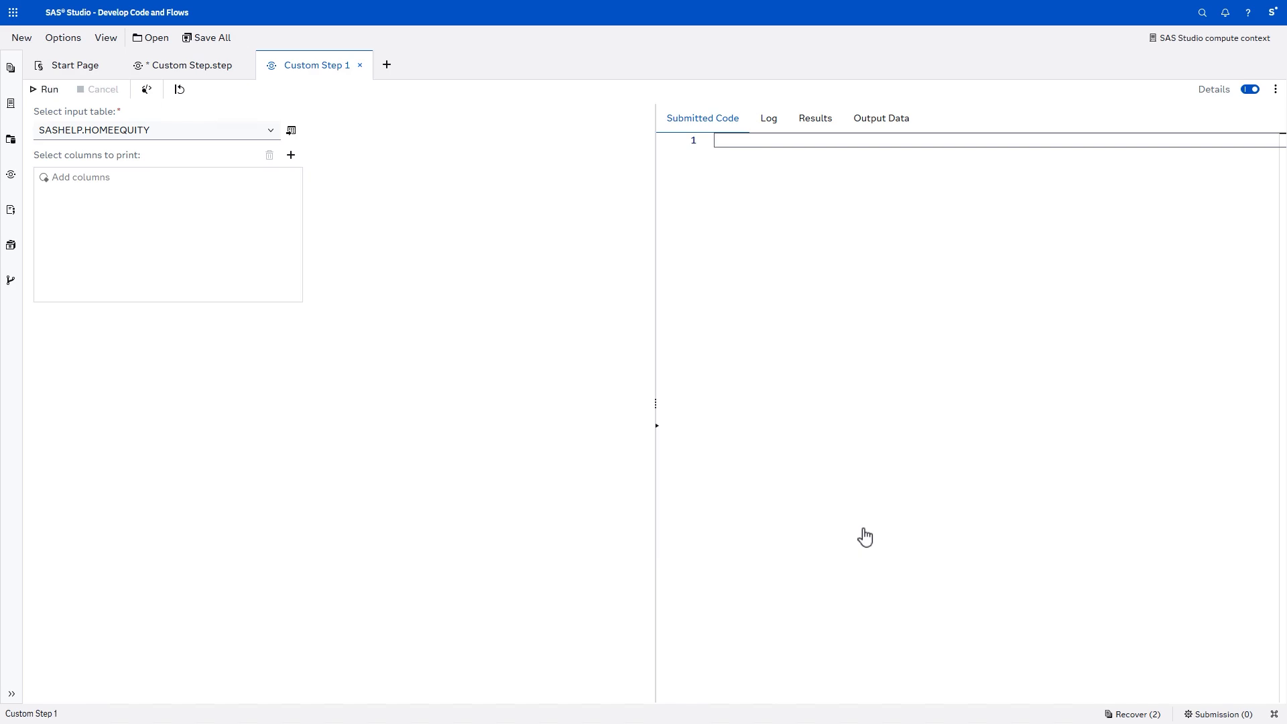
Step: Examine the columns offered for printing, leave the selection without adding any, and close the launched Custom Step 1
click(292, 157)
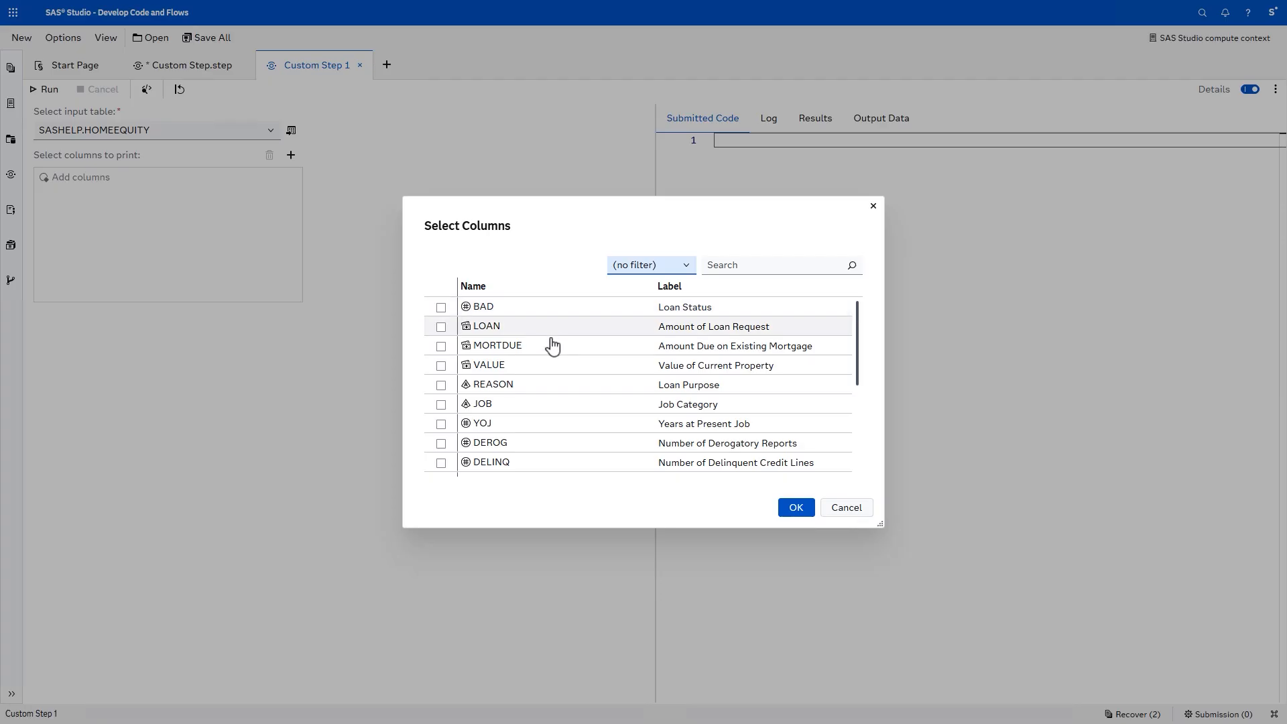
scroll(551, 356, down, 2)
scroll(551, 364, down, 1)
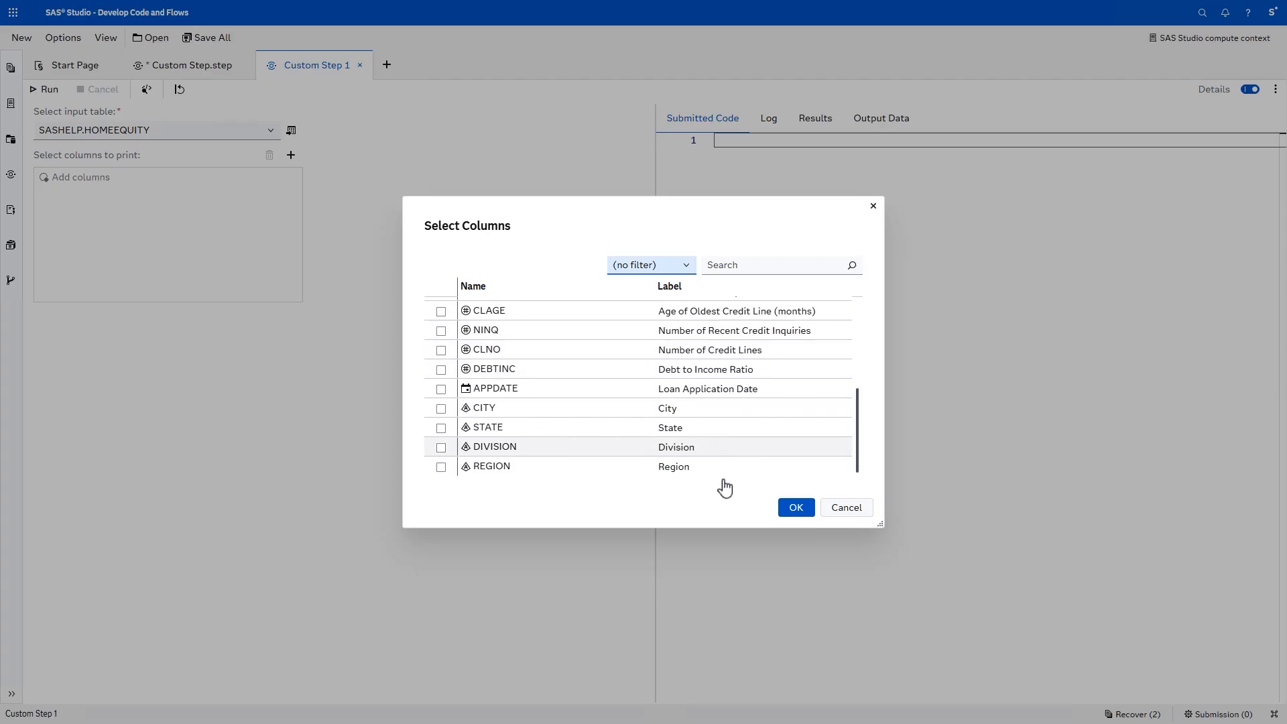
click(845, 511)
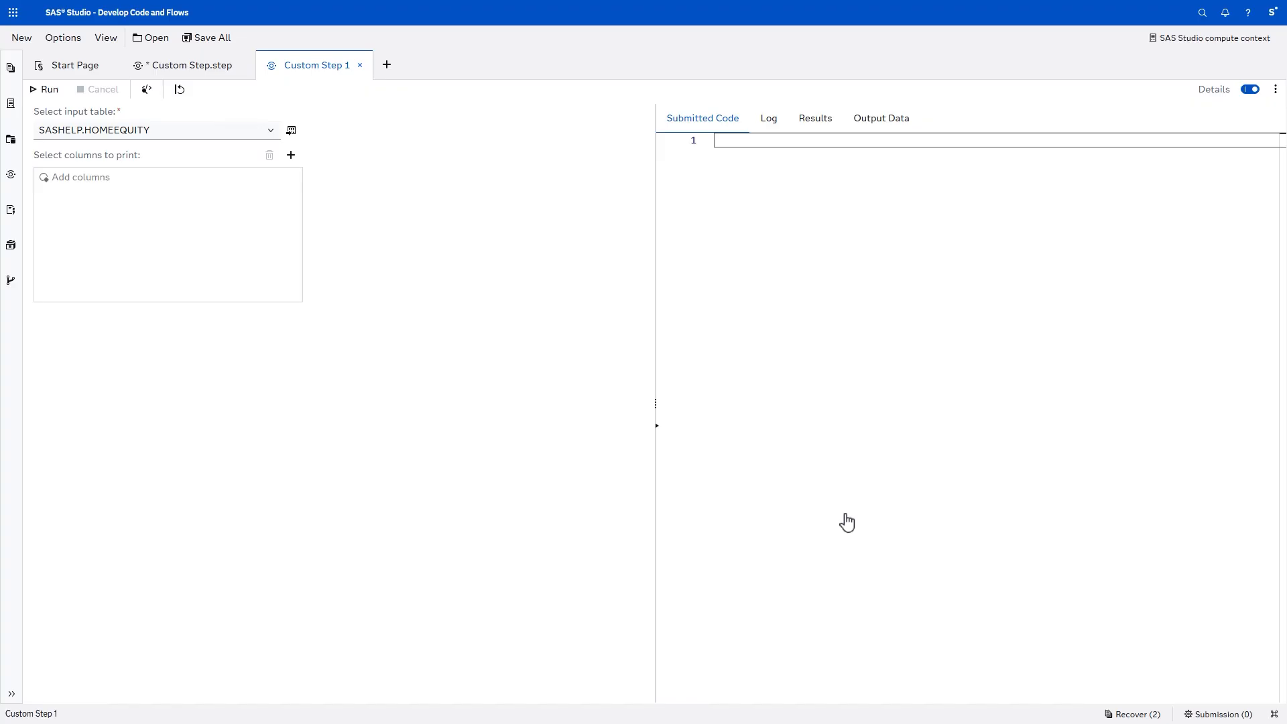
click(360, 65)
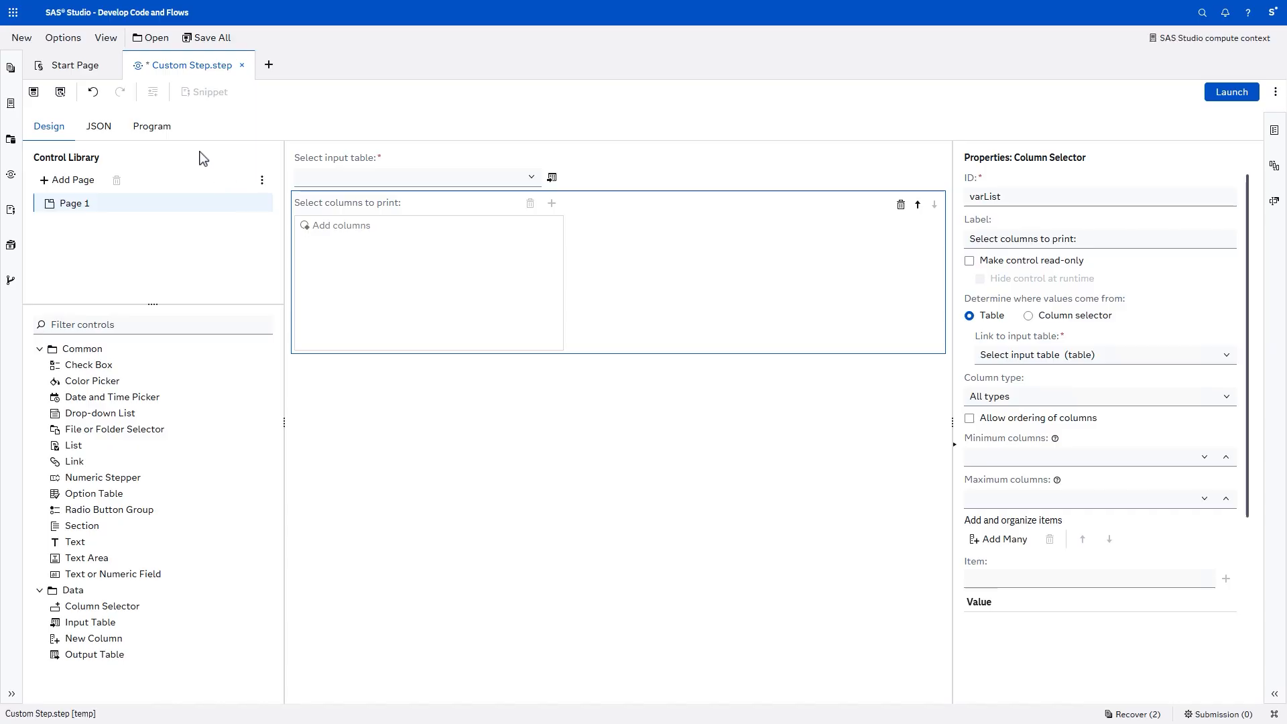
Step: Replace every occurrence of sashelp.homeequity in the custom step's program with &table
click(159, 134)
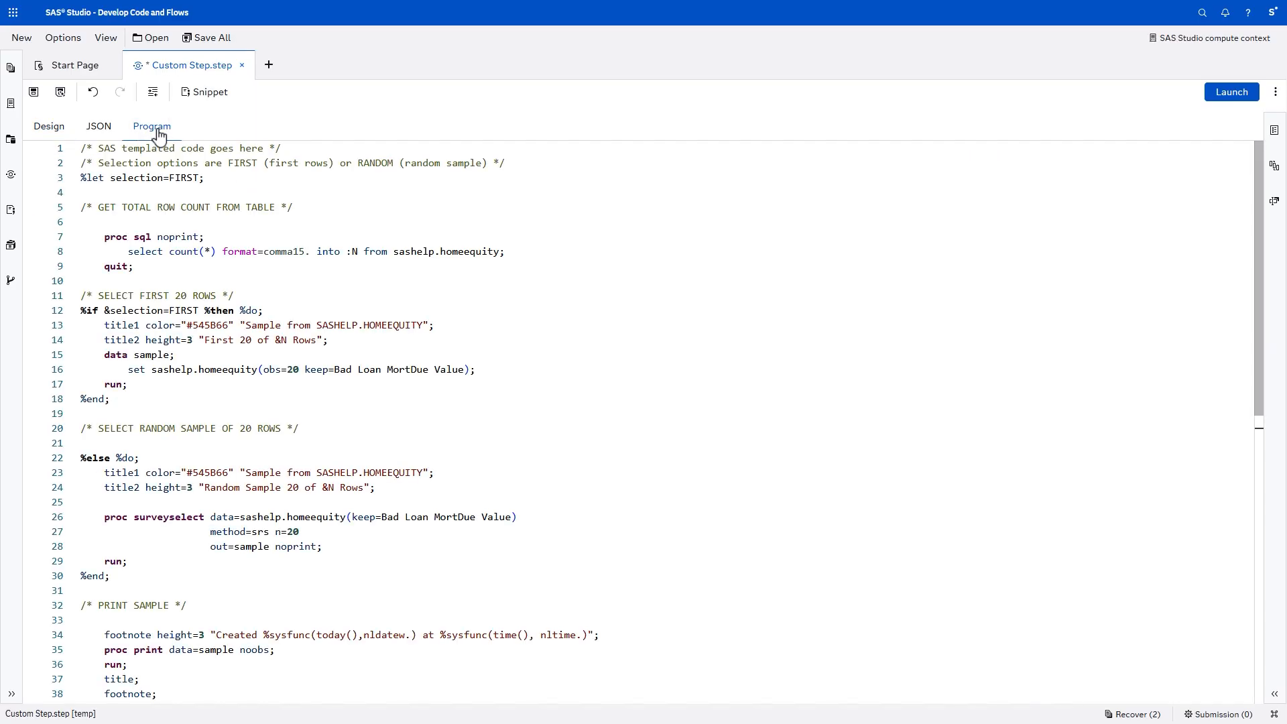
right_click(565, 235)
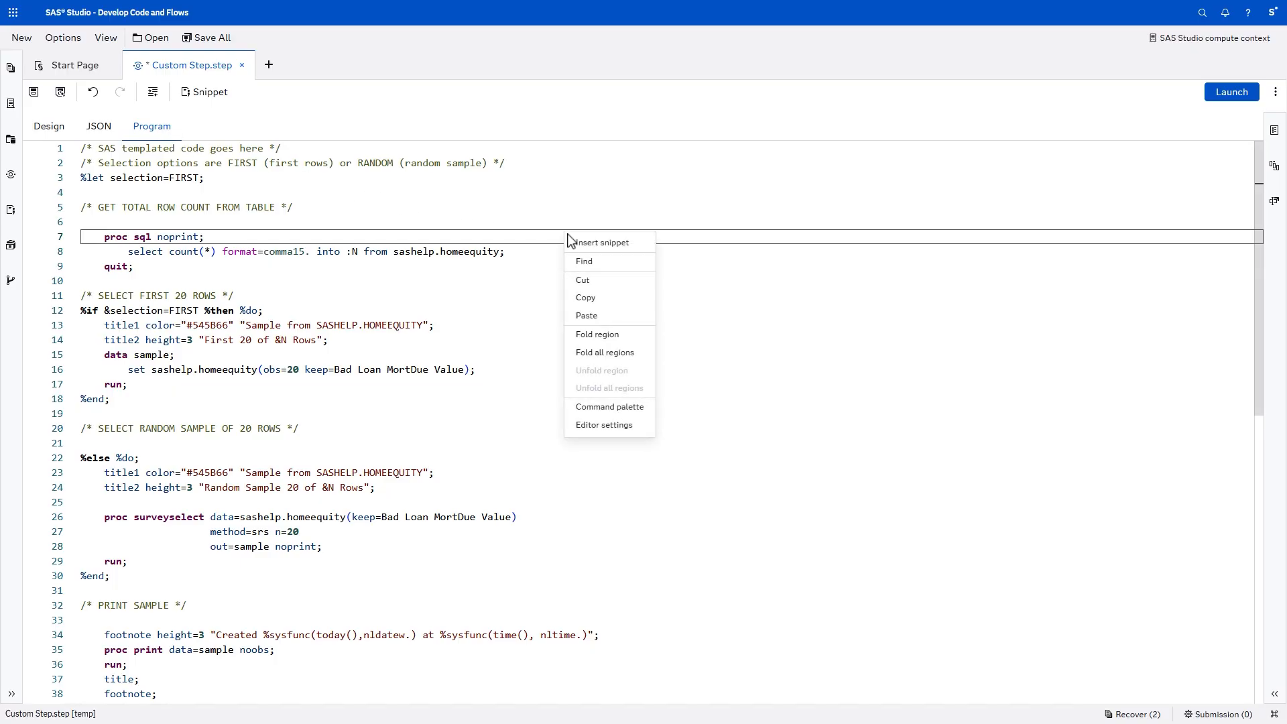
click(599, 271)
click(972, 157)
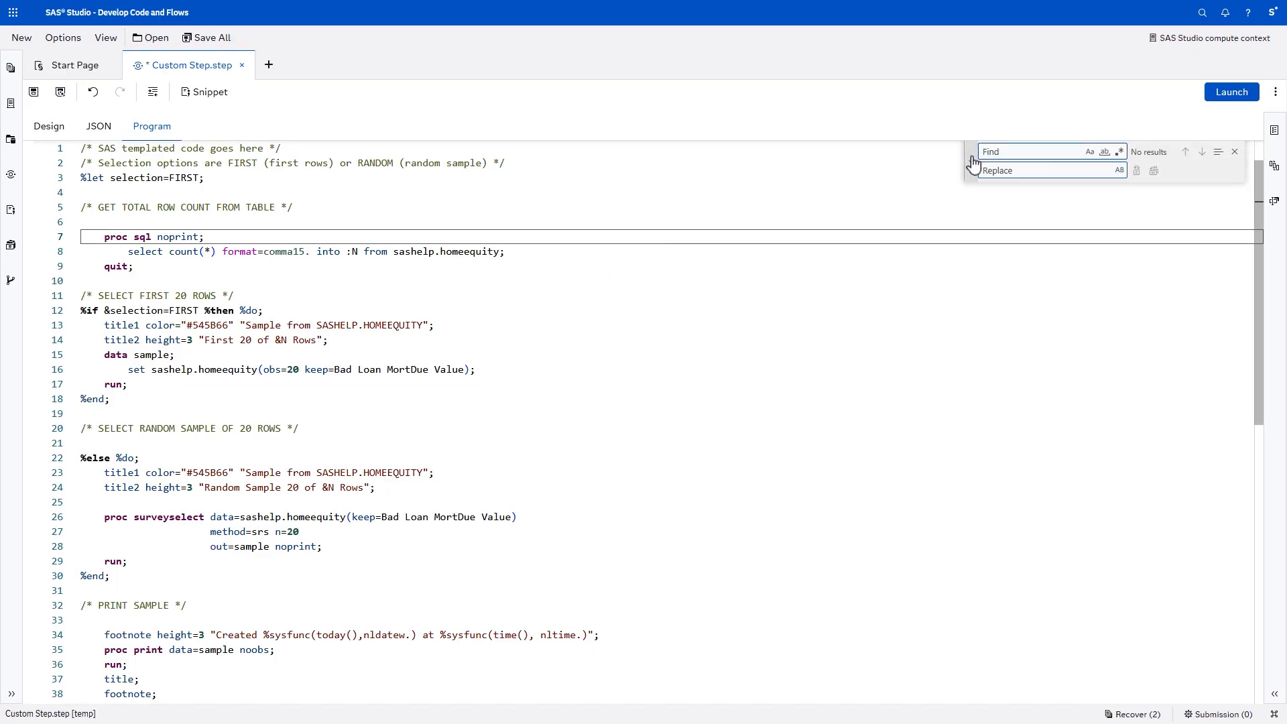
click(1058, 161)
text(sashelp)
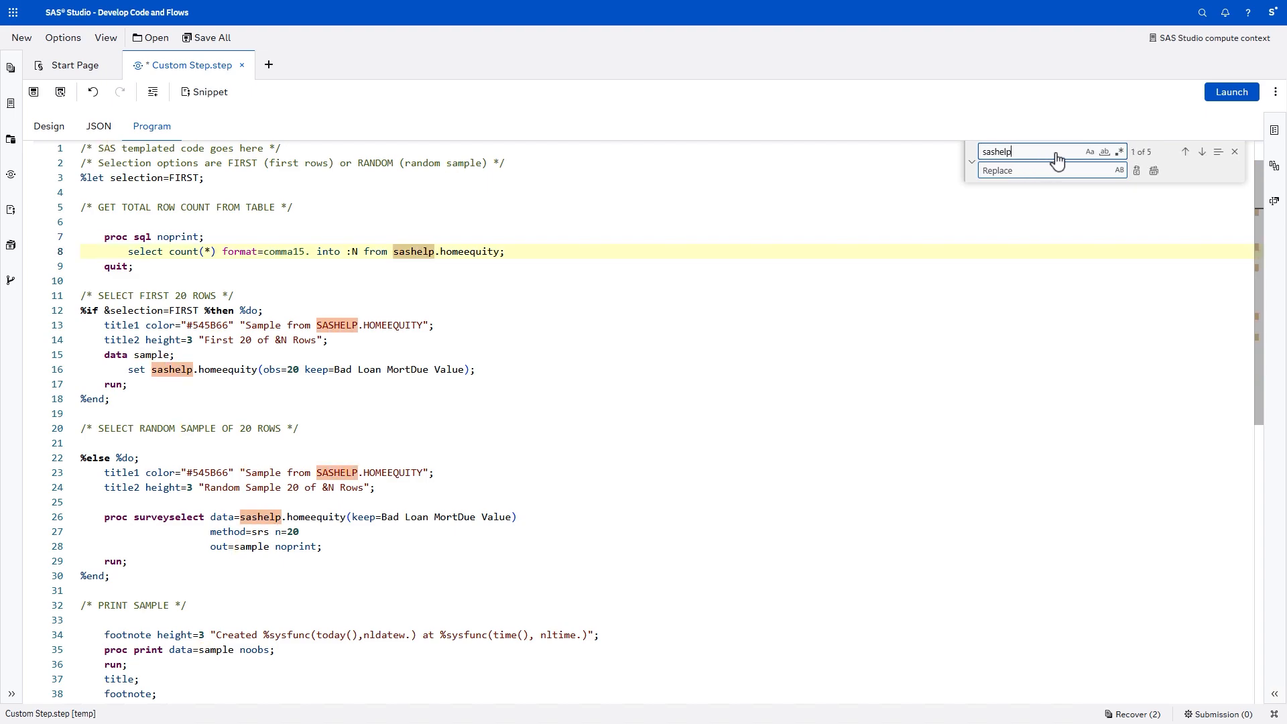
text(.homee)
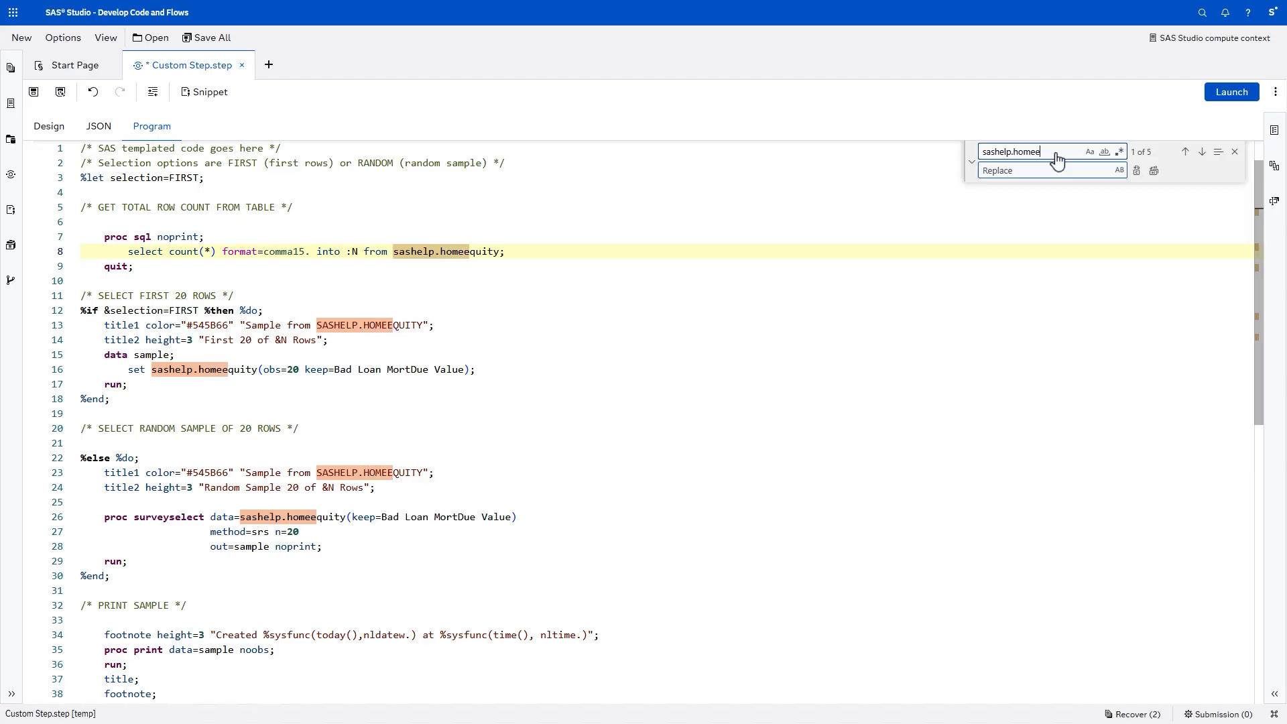
text(quity)
click(1048, 174)
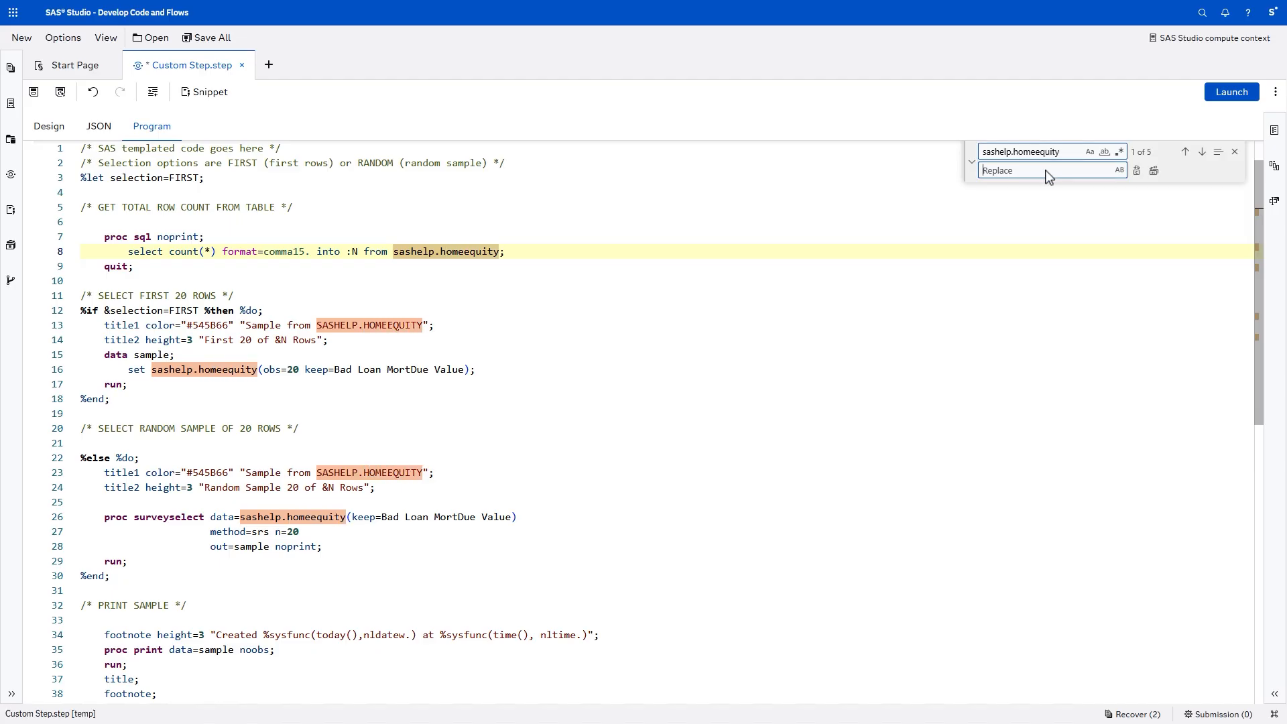
text(&table)
click(1154, 171)
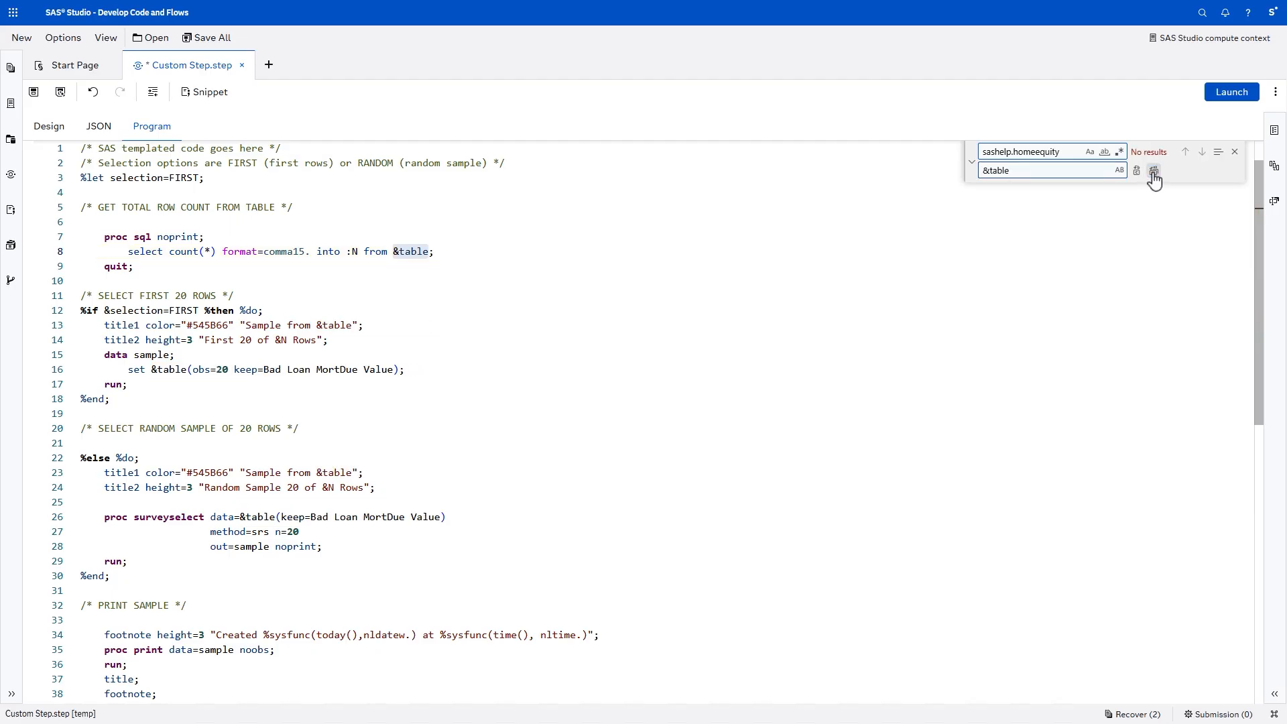
click(1235, 152)
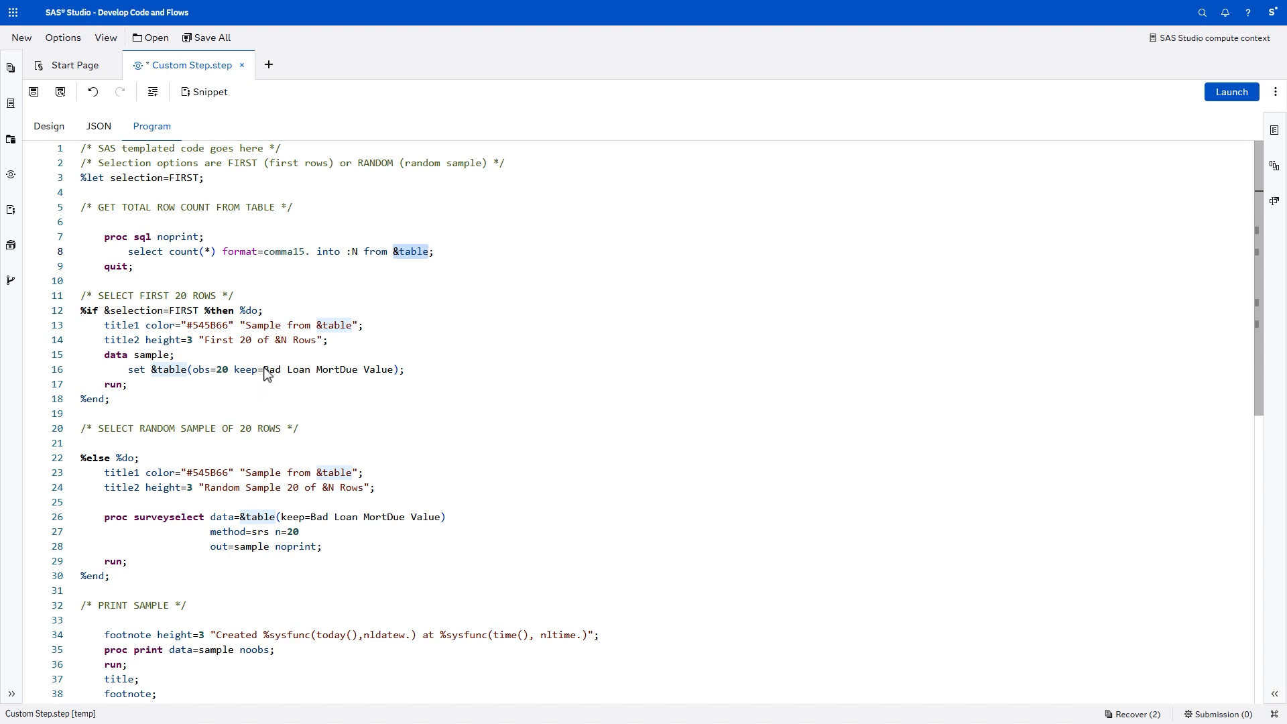
Step: Replace the column list Bad Loan MortDue Value with &varList in the keep= options of the set statement and proc surveyselect
drag(265, 371, 395, 372)
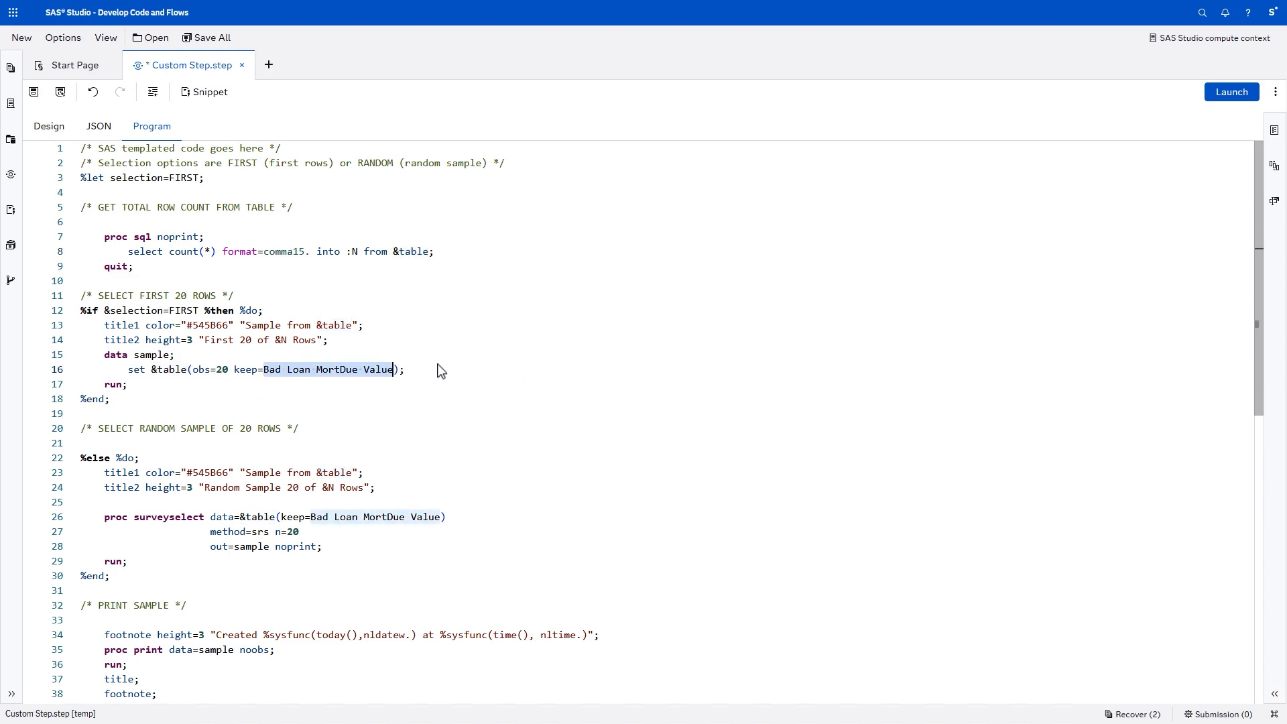
text(&varList)
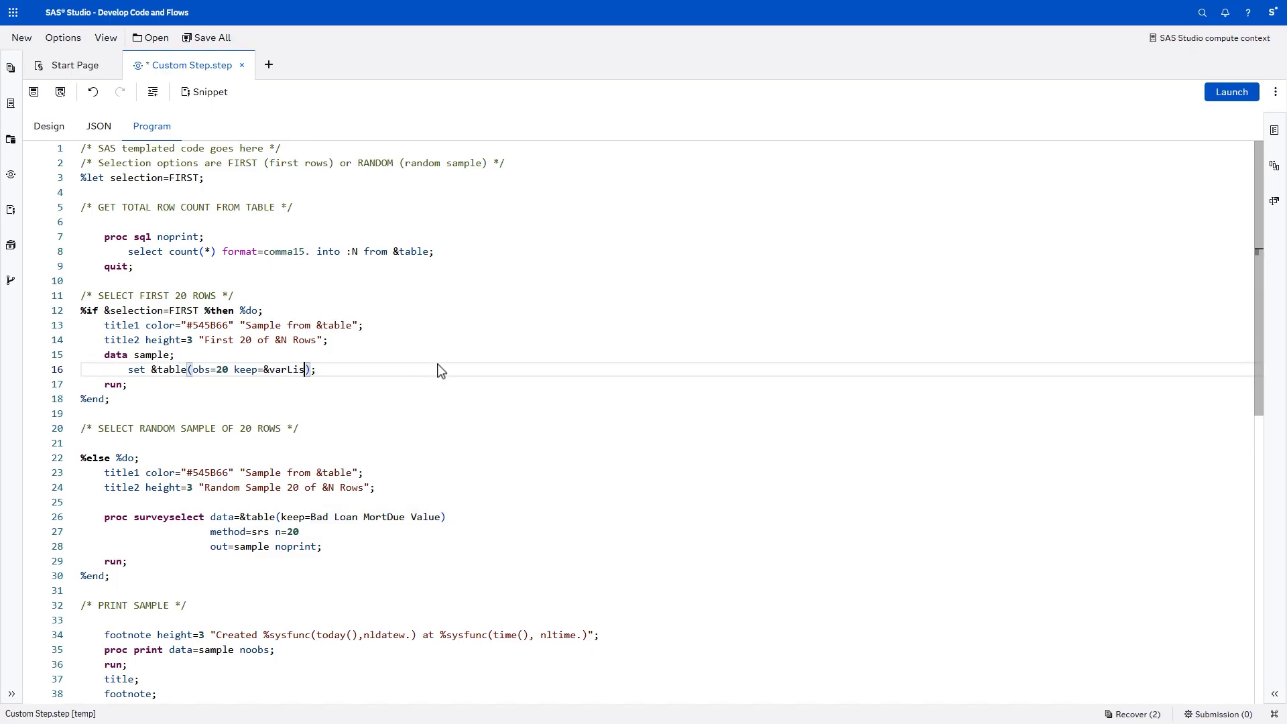
drag(311, 523, 443, 522)
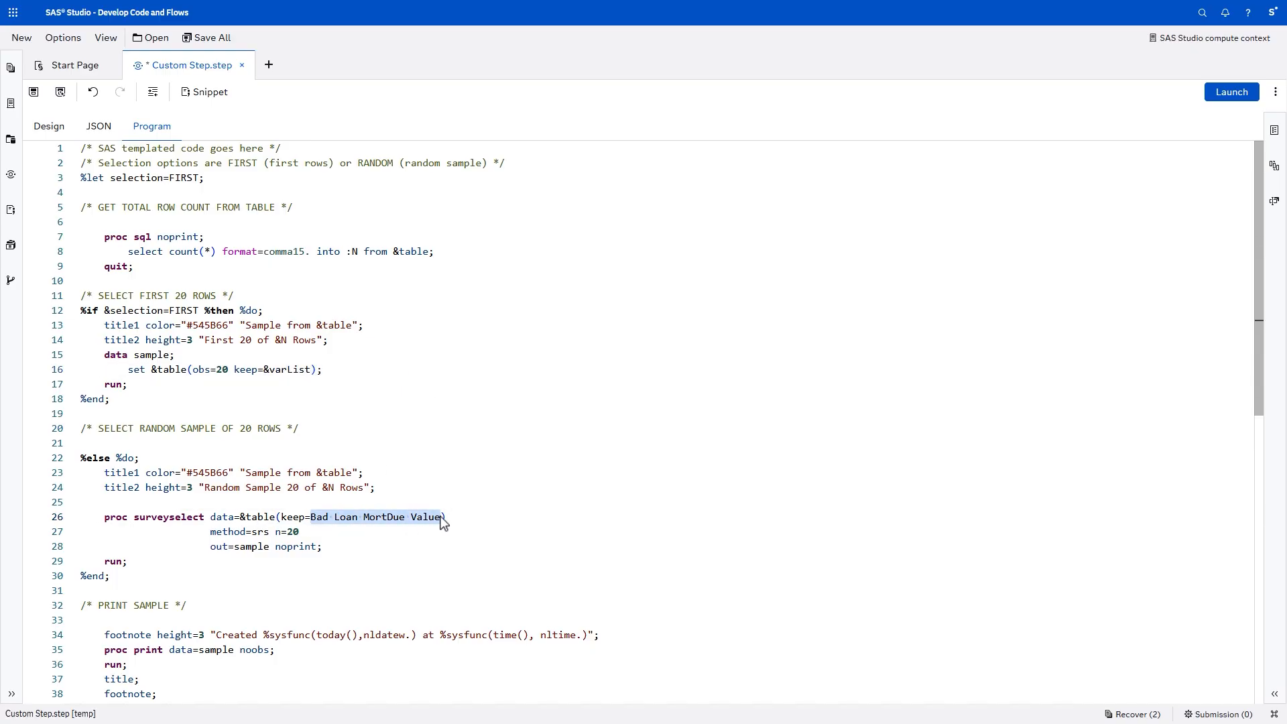
text(&varList)
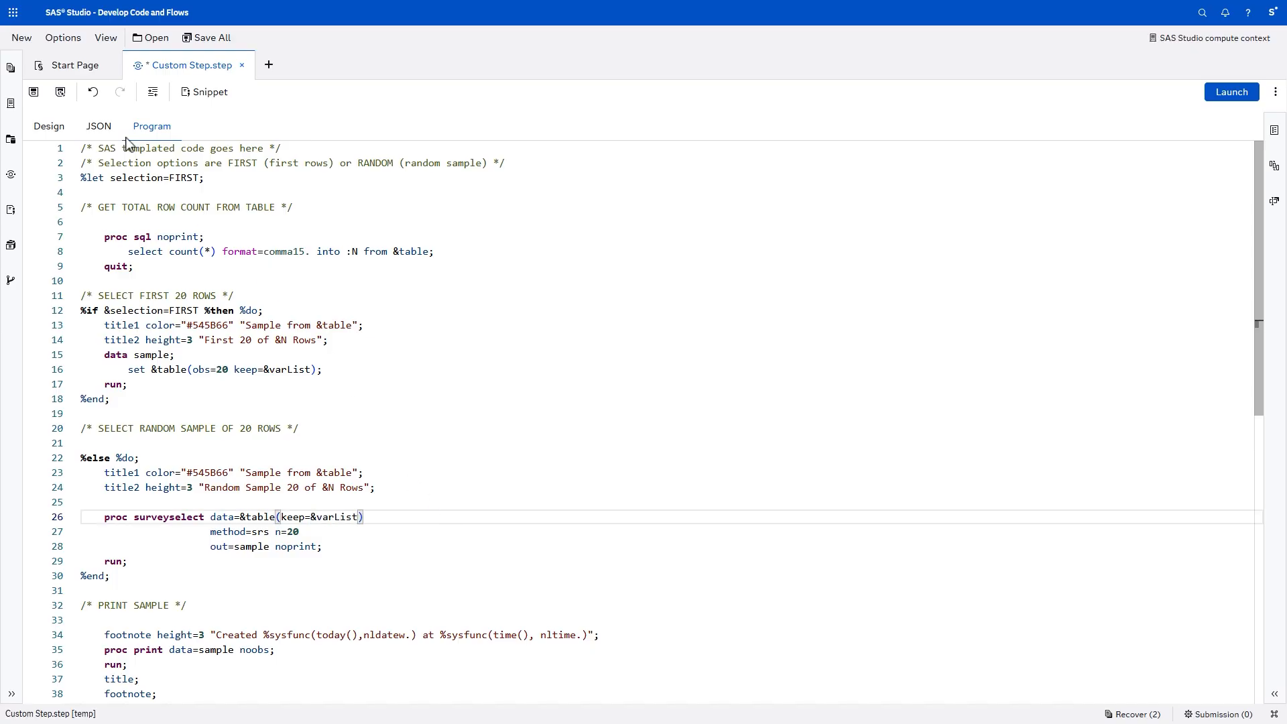
Step: Save the custom step under the name Print Sample in My Folder of SAS Content
click(36, 94)
click(34, 93)
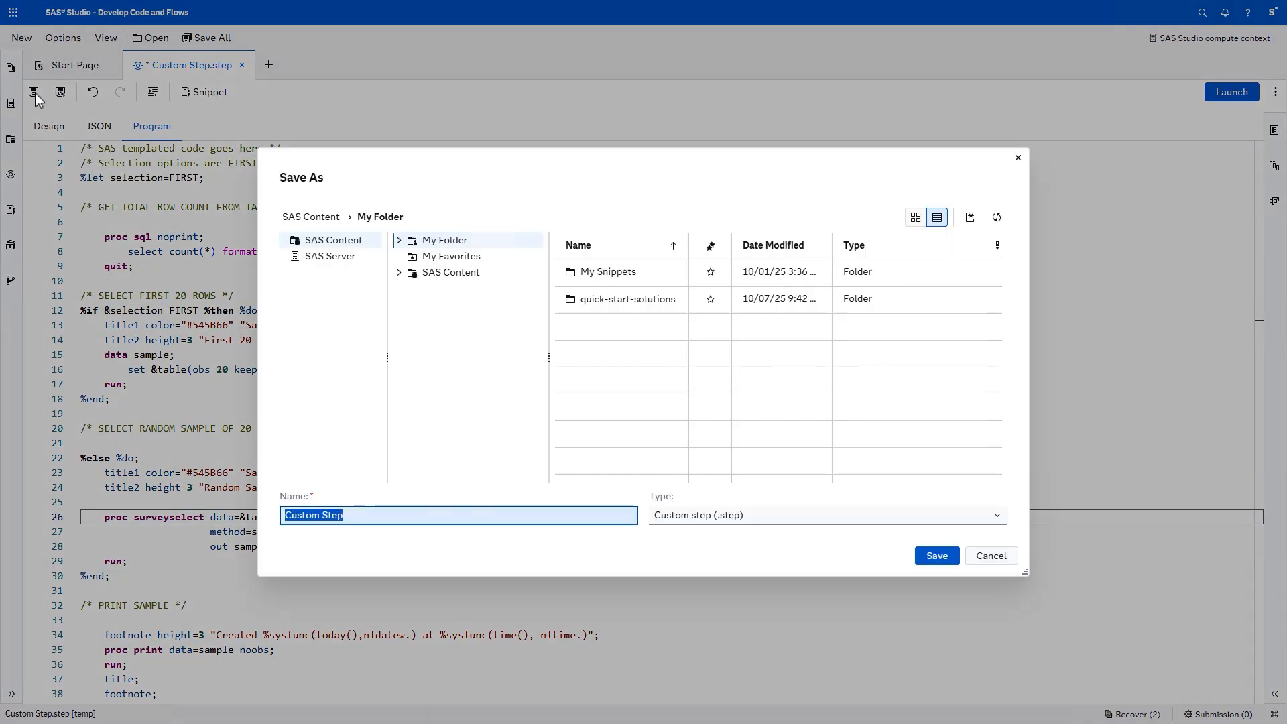
click(317, 245)
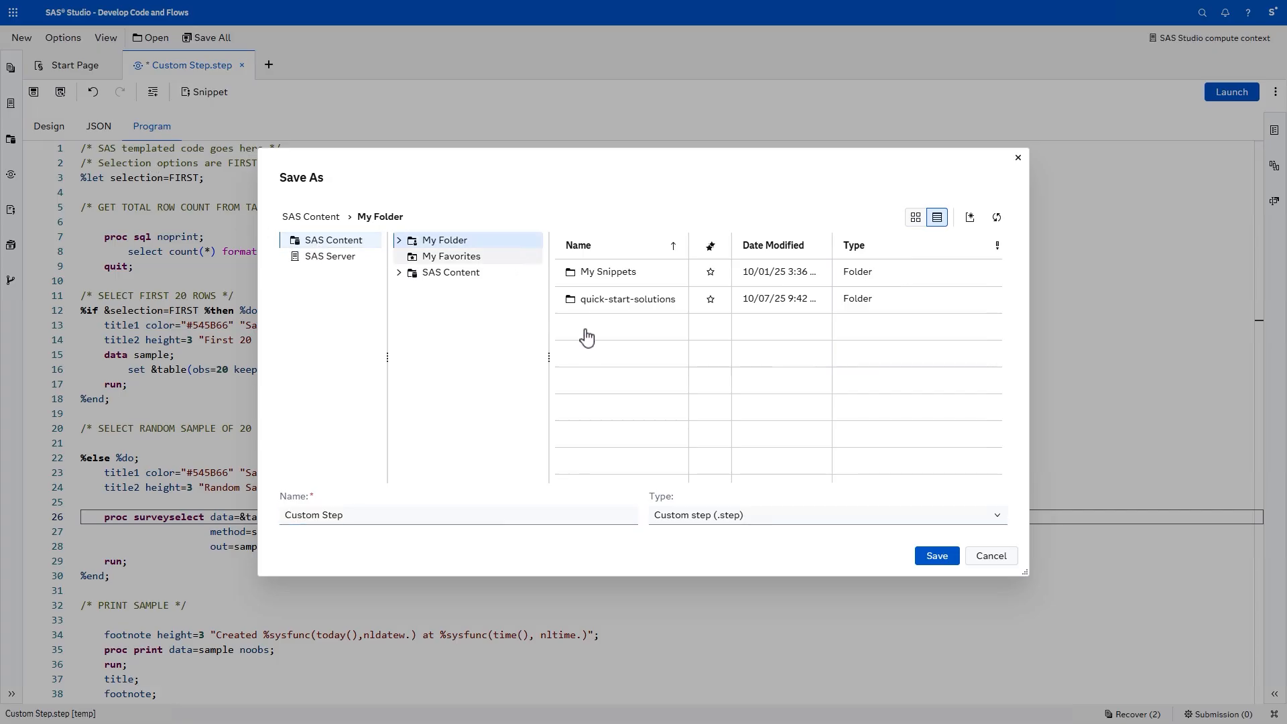
click(550, 522)
text(Print Samp)
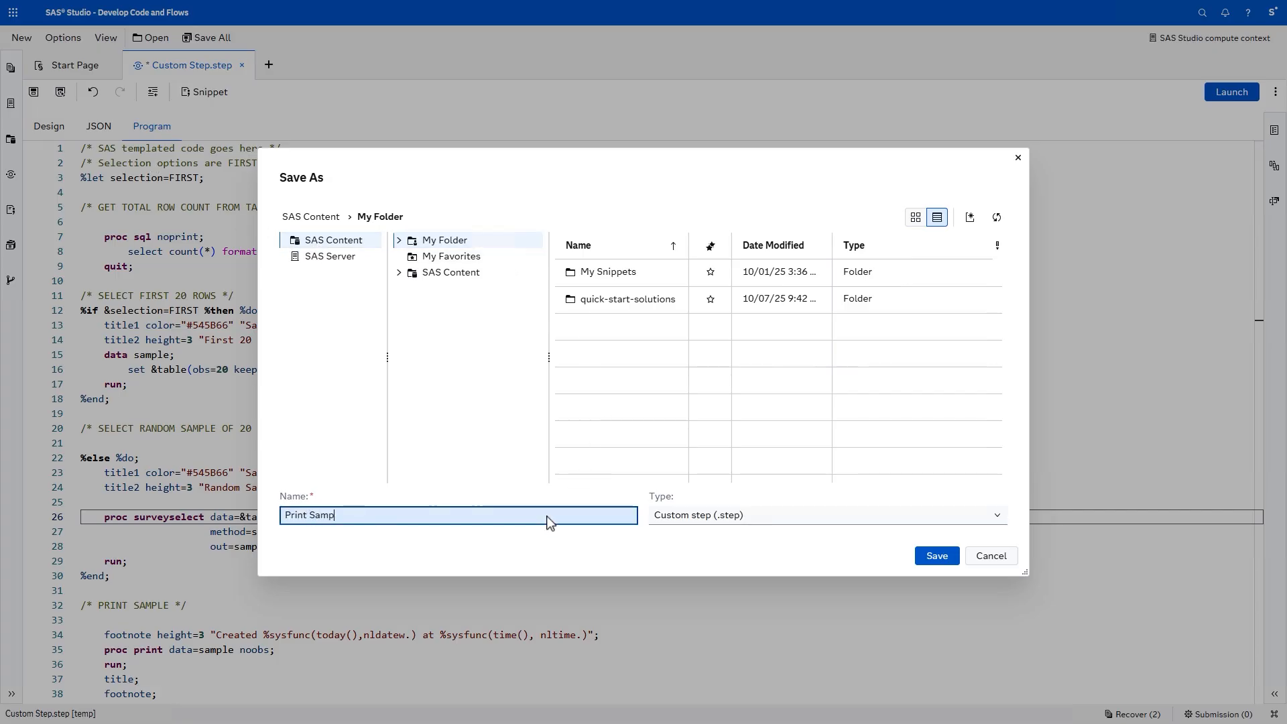
text(le)
click(942, 563)
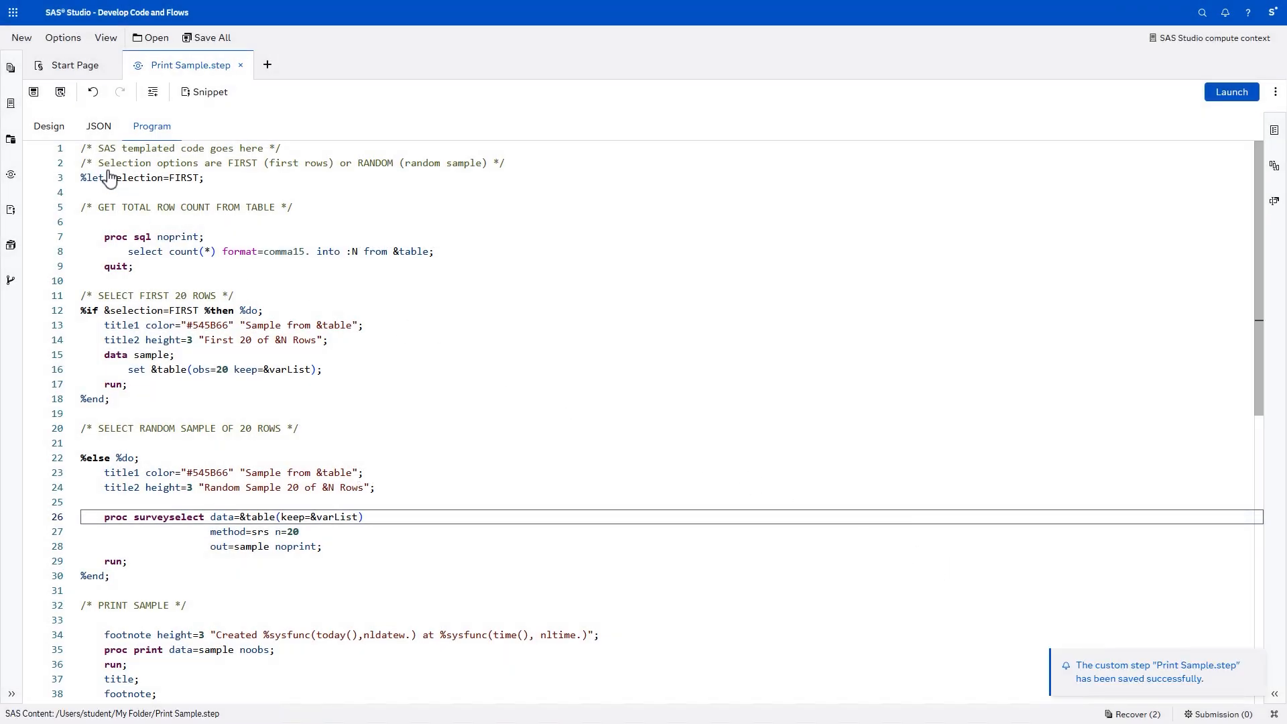
Step: Open the saved Print Sample custom step from the custom steps library and choose SASHELP.HOMEEQUITY as its input table
click(14, 178)
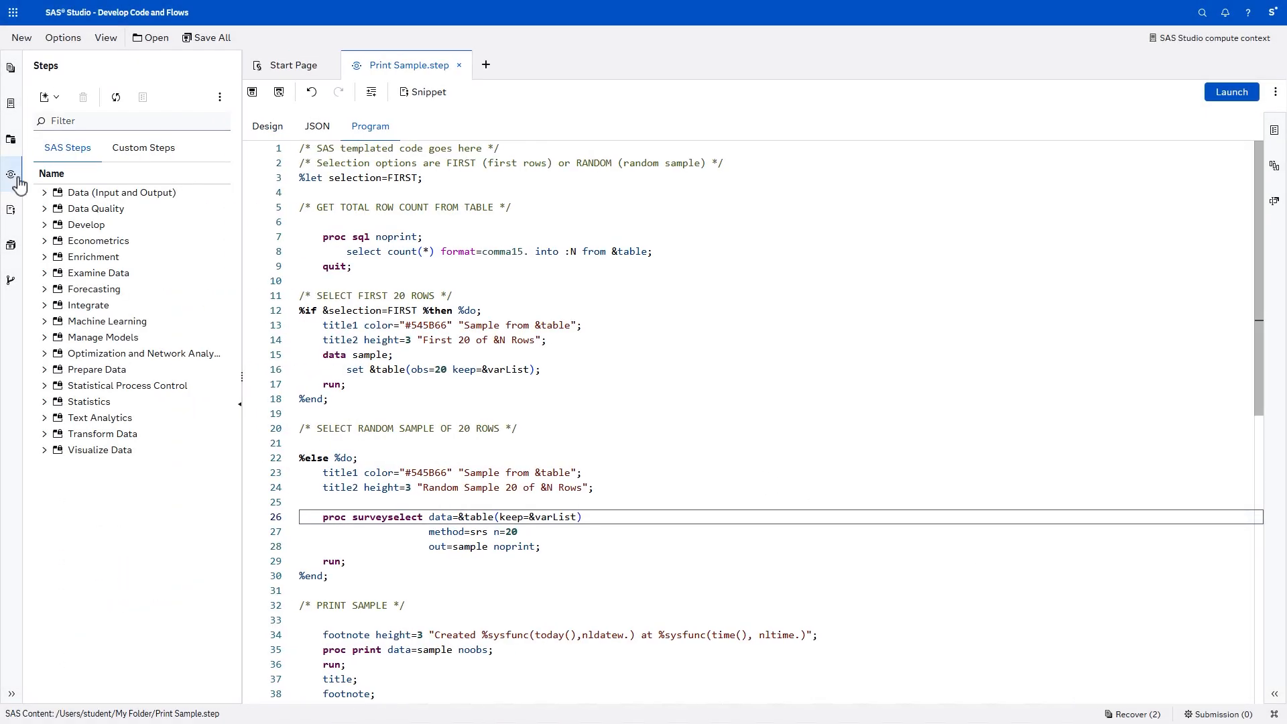
click(151, 149)
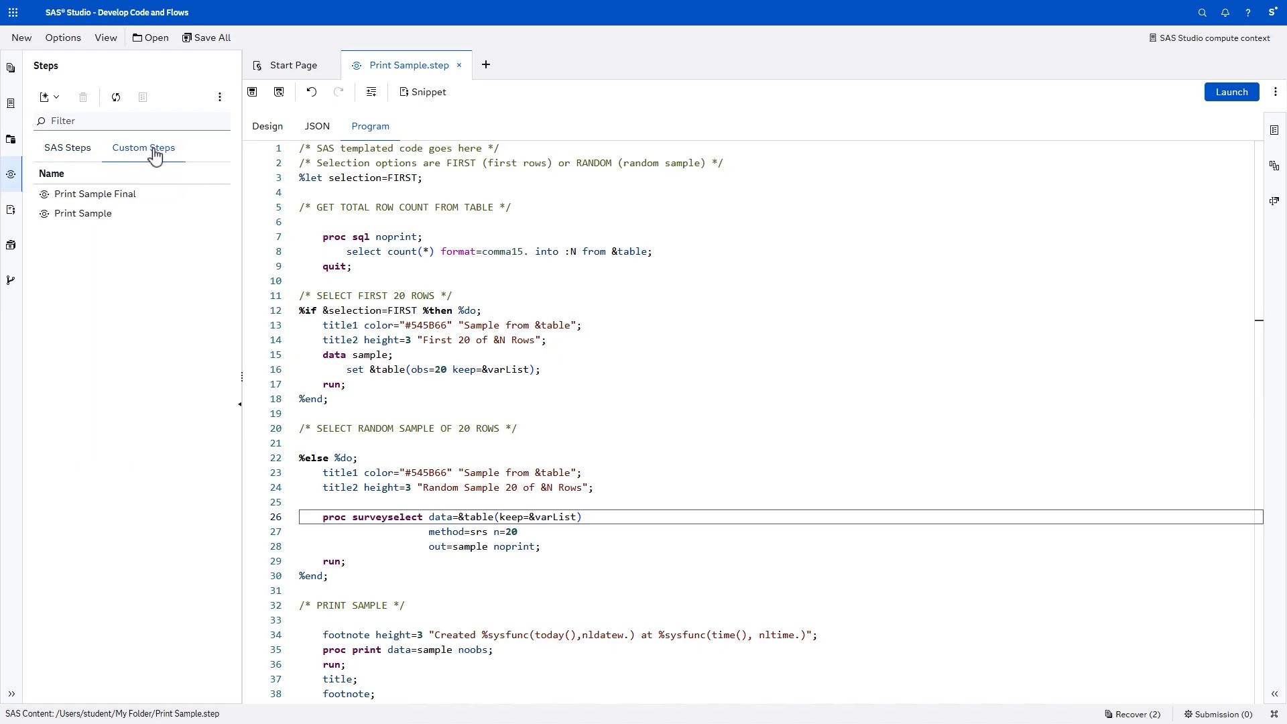
right_click(122, 217)
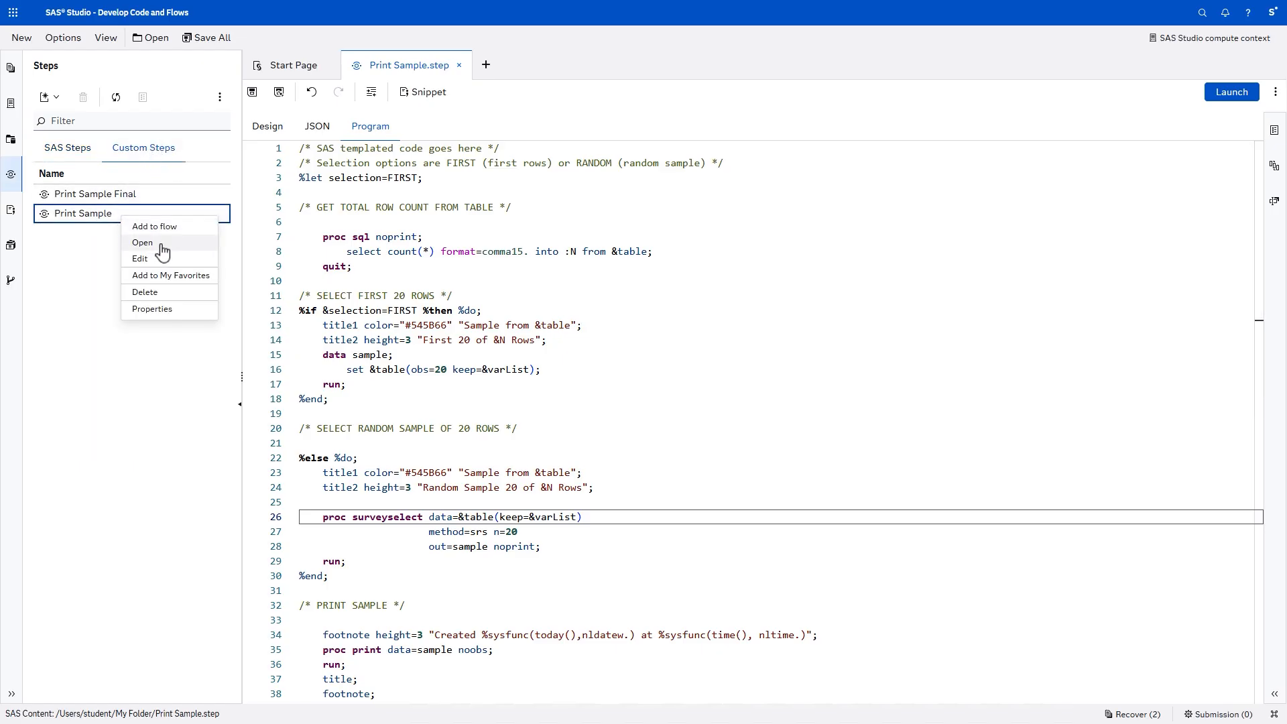
click(142, 243)
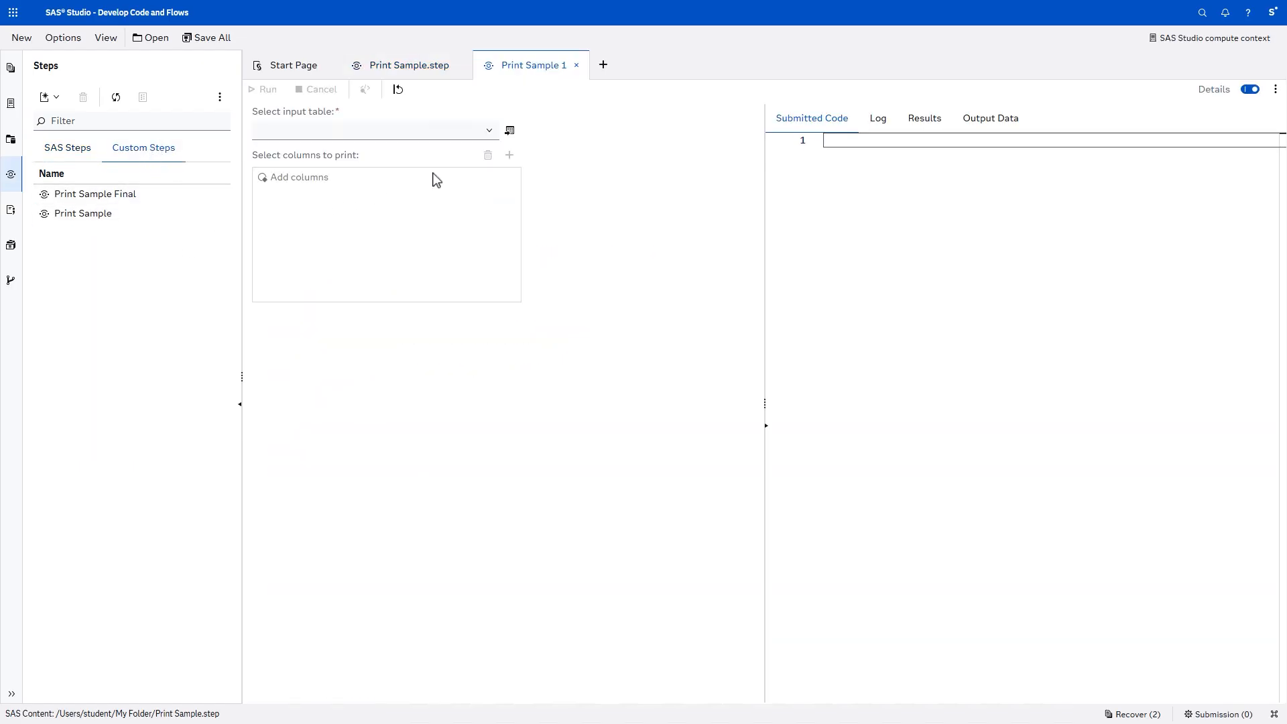
click(488, 134)
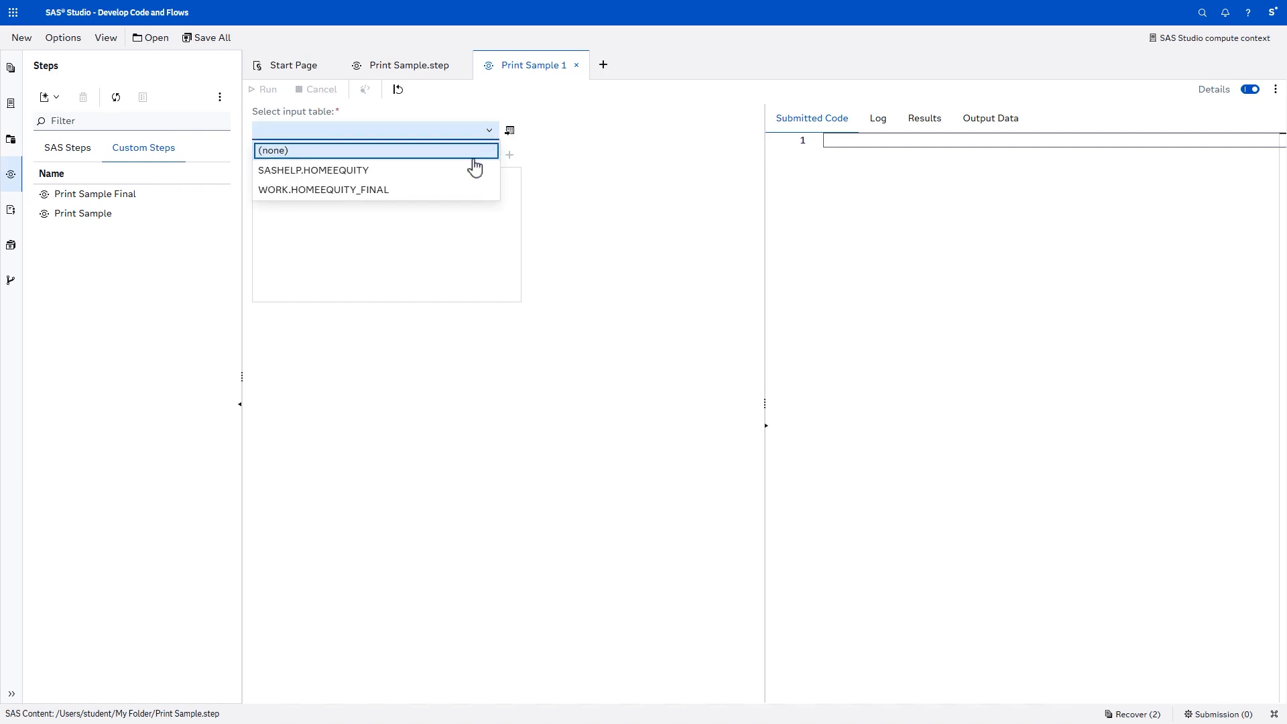
click(468, 172)
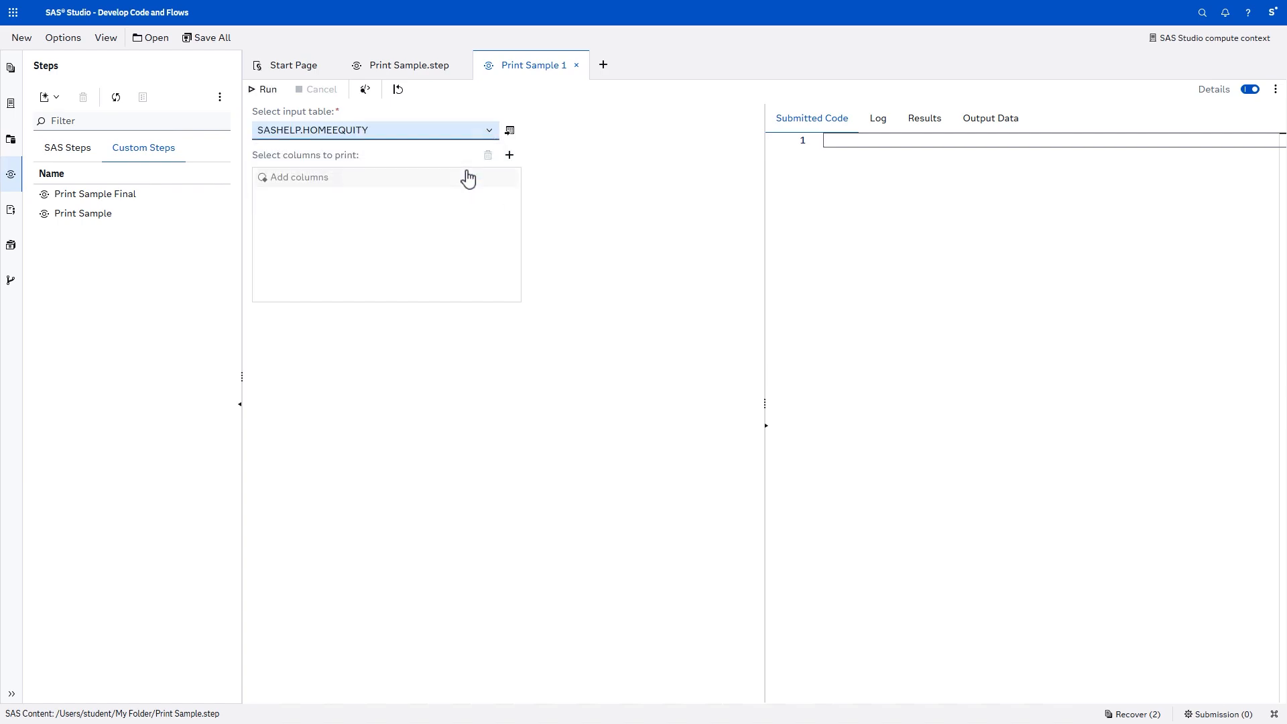
Step: Choose BAD, LOAN, MORTDUE and VALUE as the columns to print and run the step
click(510, 156)
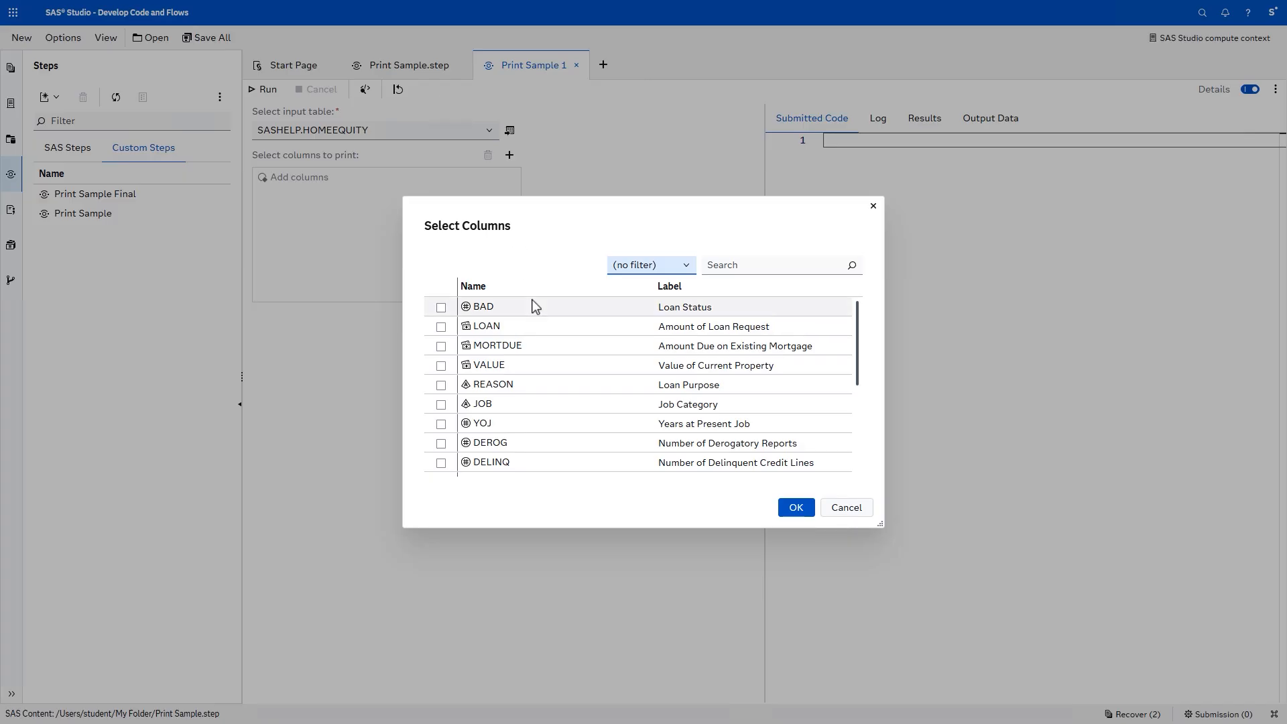
click(442, 309)
click(441, 327)
click(441, 346)
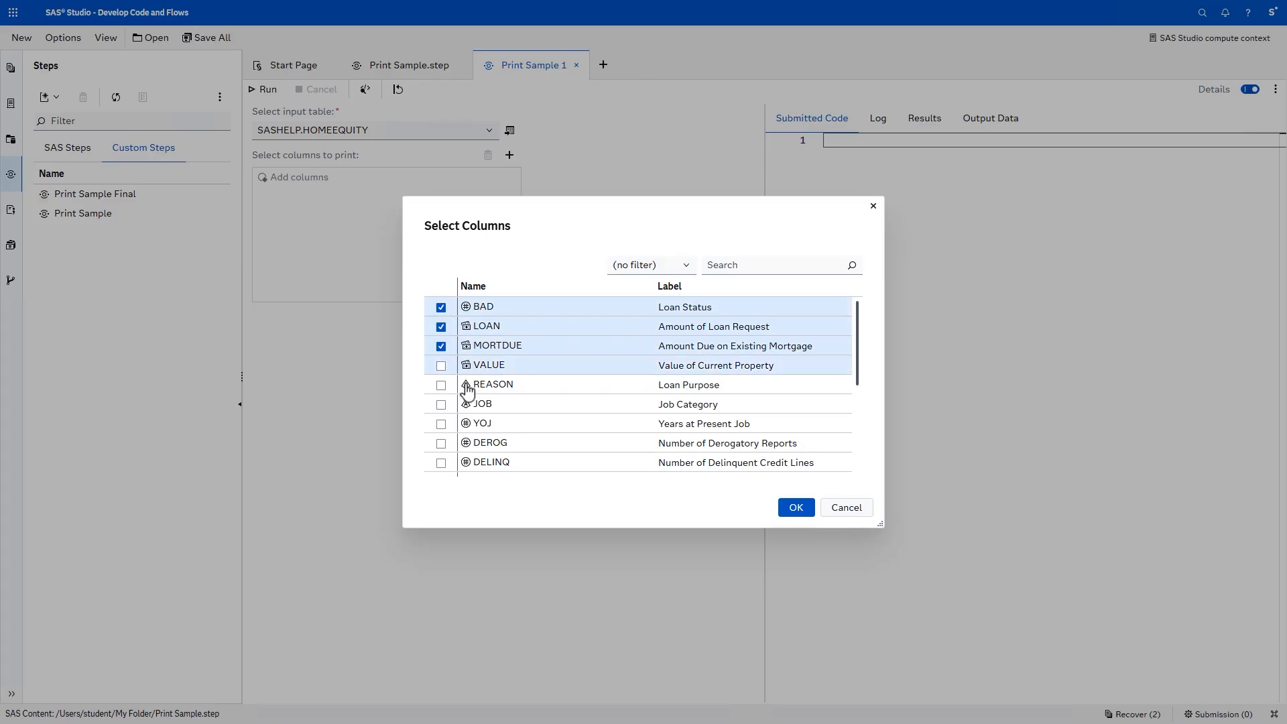
click(467, 365)
click(802, 510)
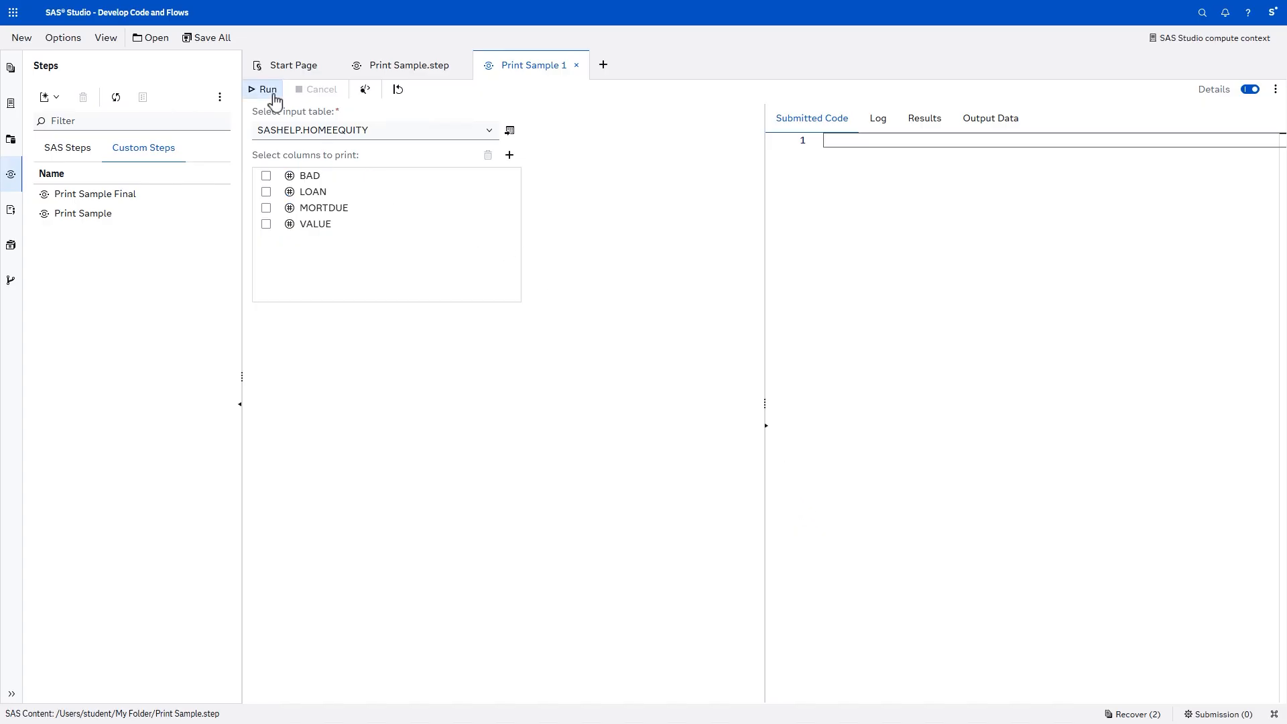
click(272, 94)
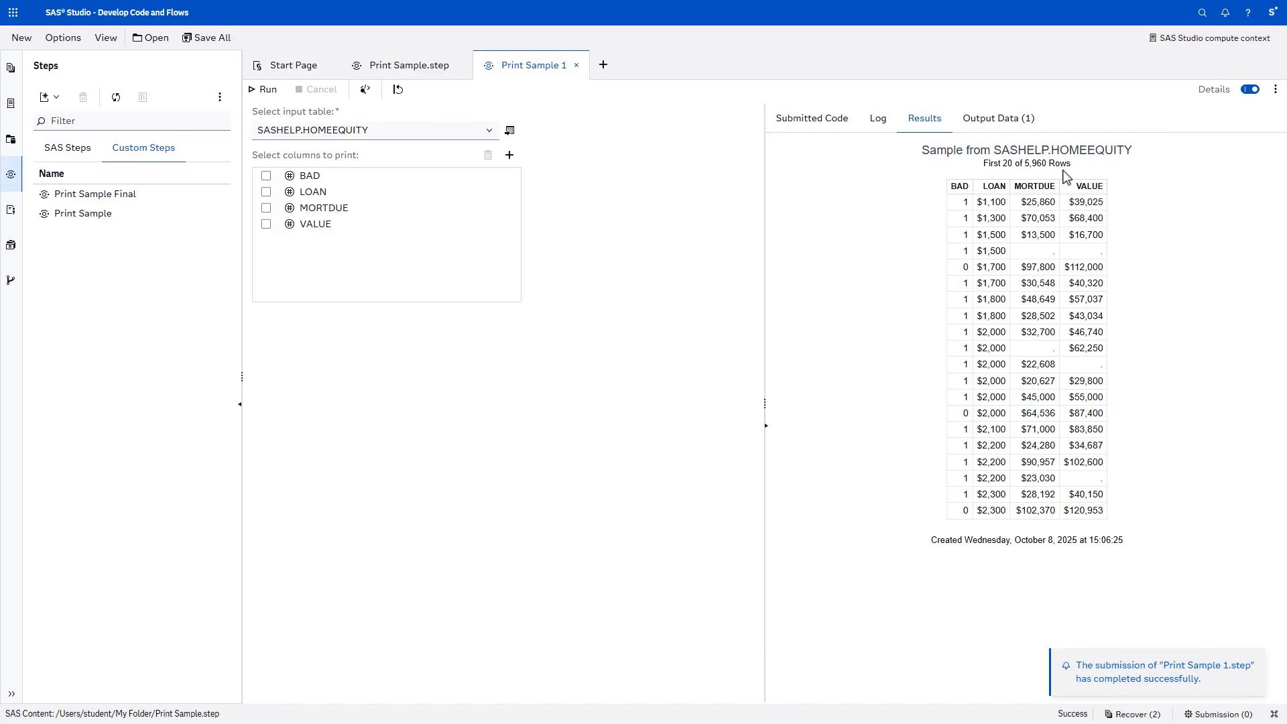
Step: Examine the submitted code for the macro variables derived from user input, especially those generated for the table control
click(824, 125)
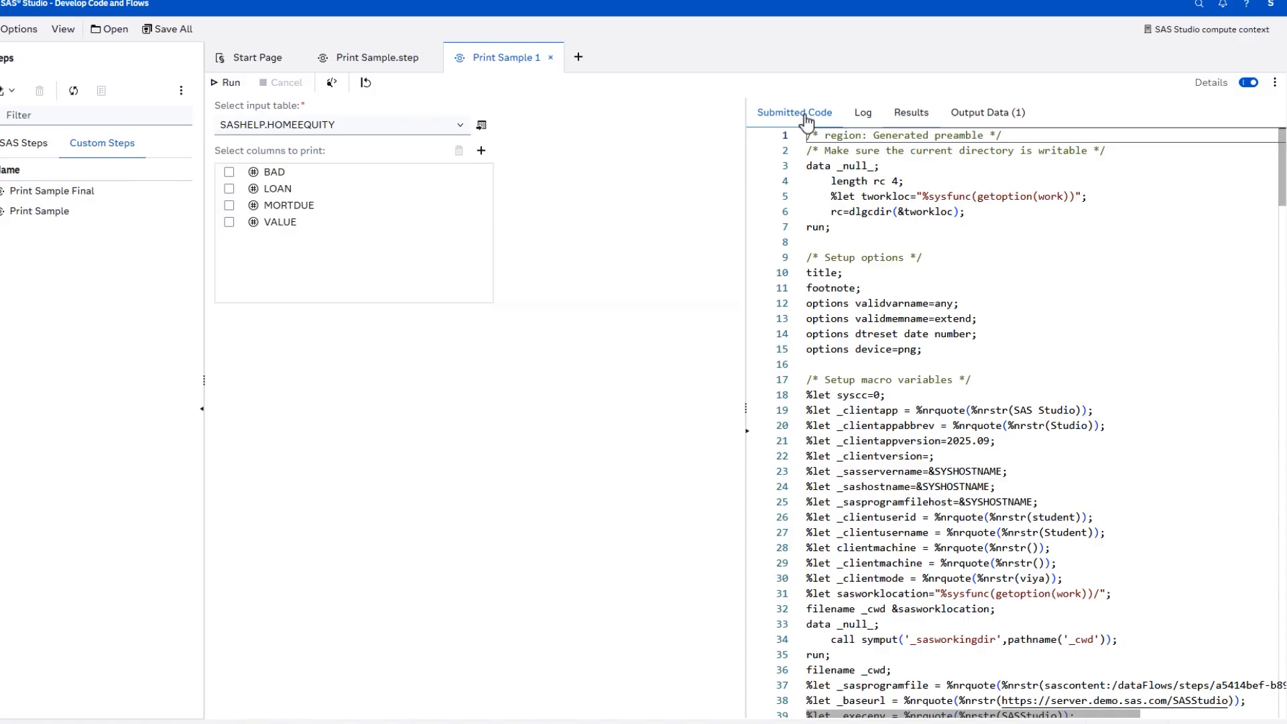
scroll(697, 292, down, 10)
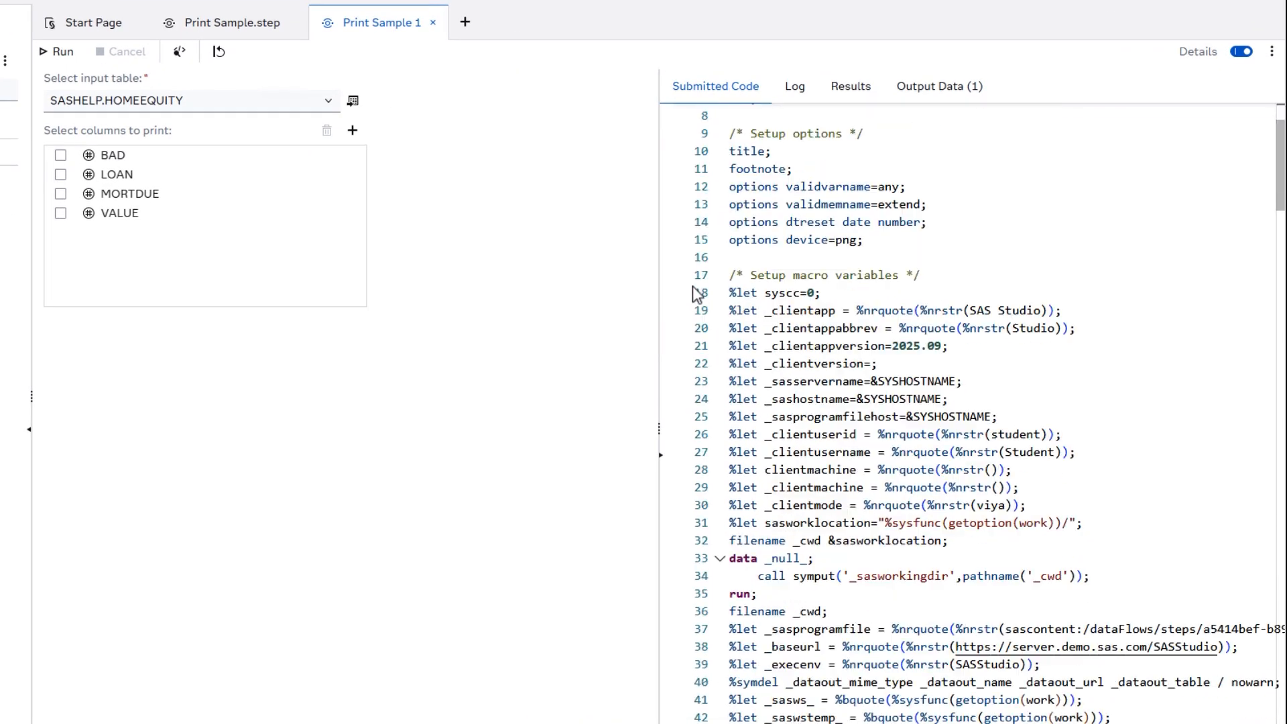
scroll(697, 293, down, 11)
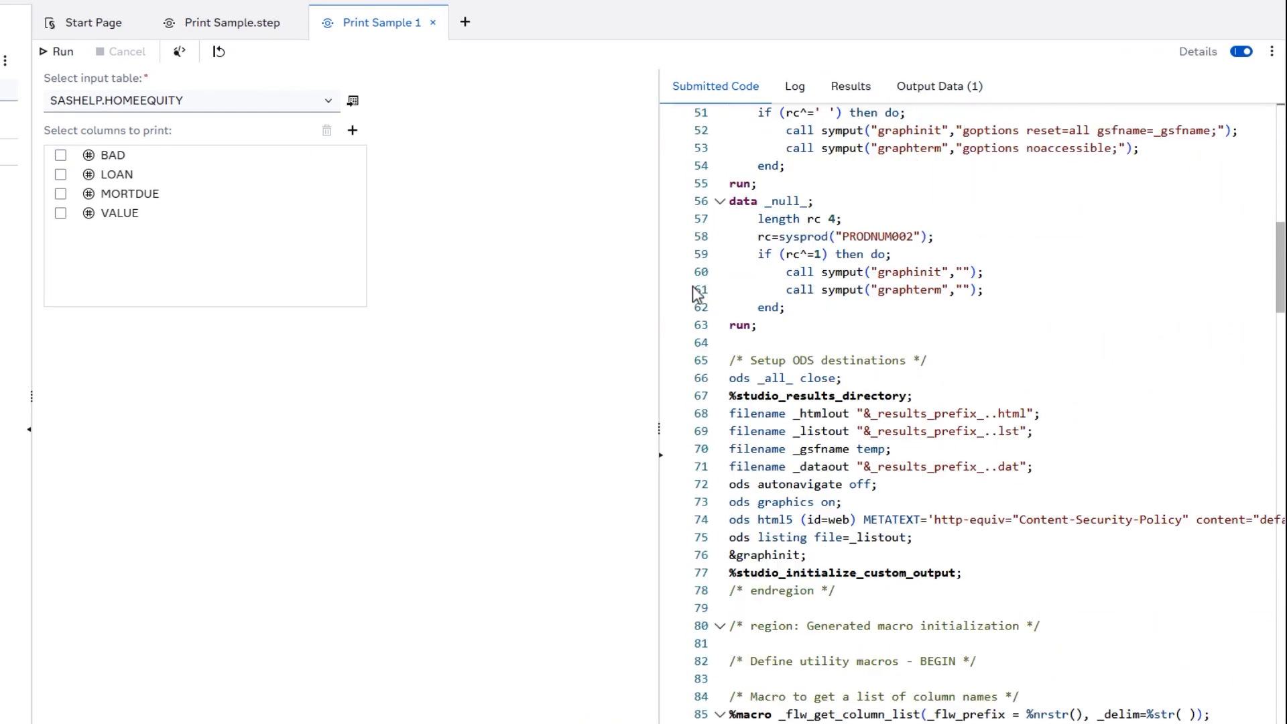
scroll(698, 293, down, 3)
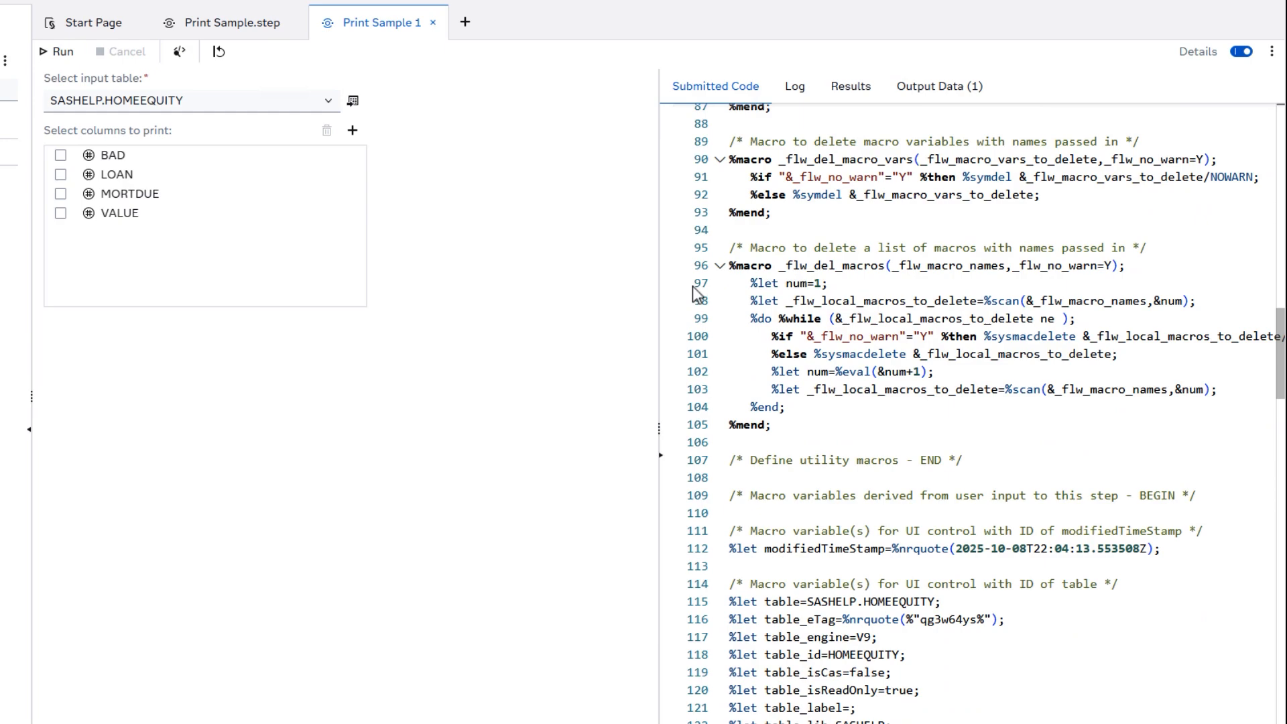
scroll(697, 293, down, 4)
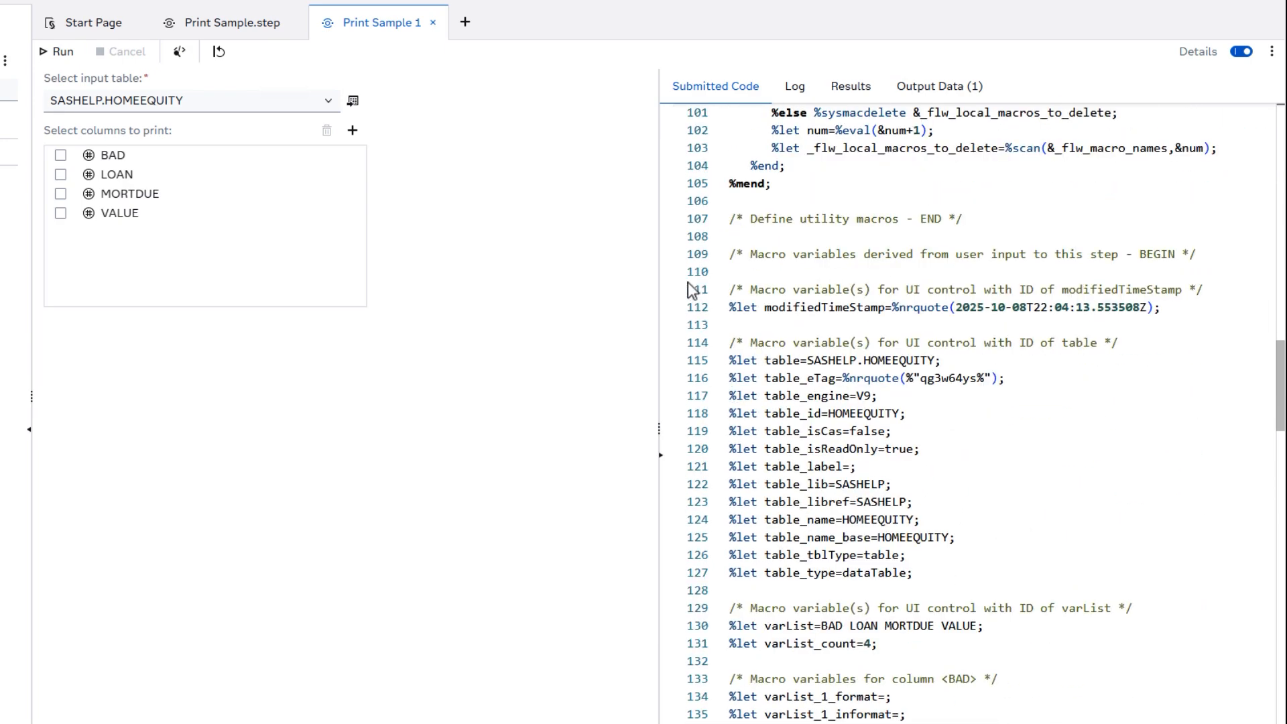
click(695, 263)
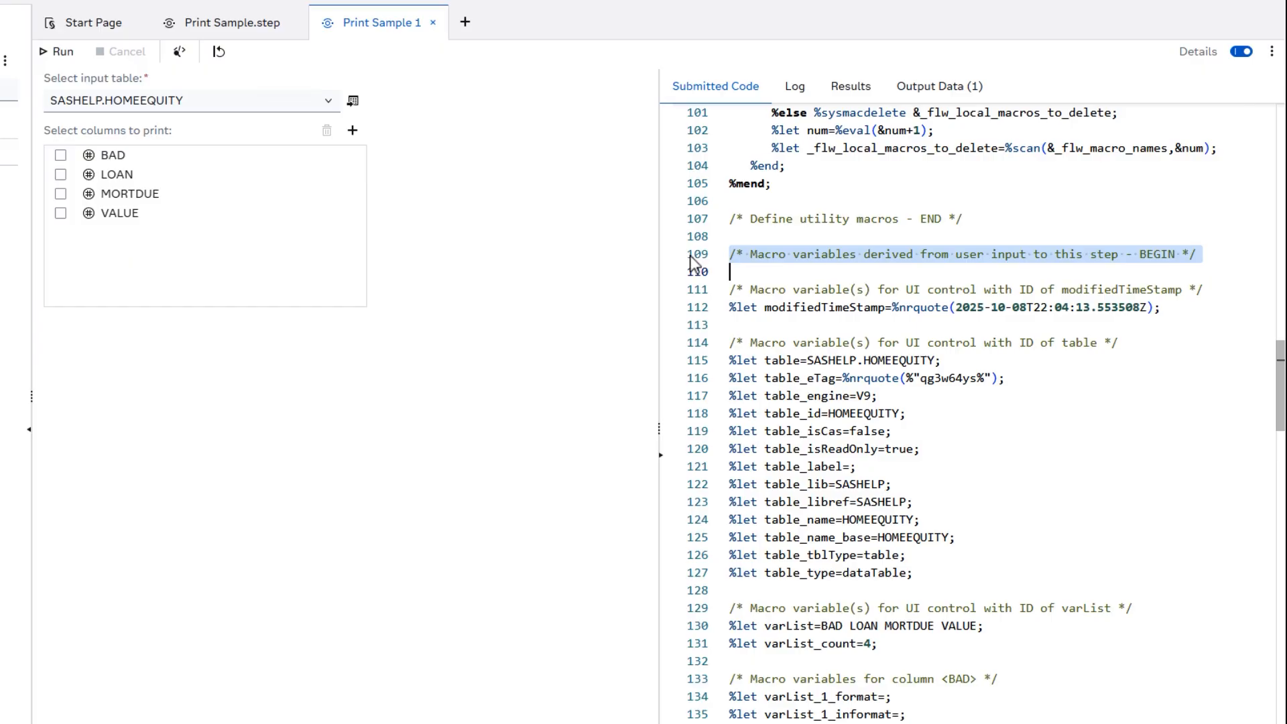
click(692, 363)
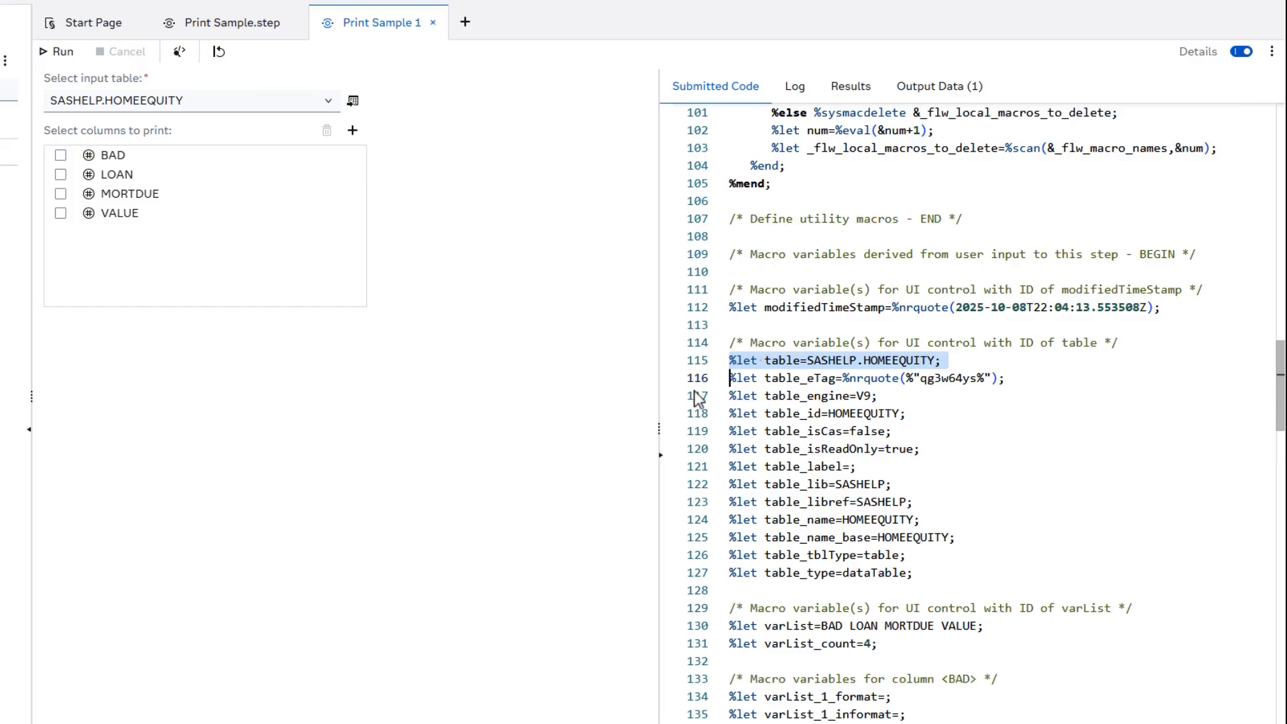
drag(693, 379, 733, 589)
click(749, 593)
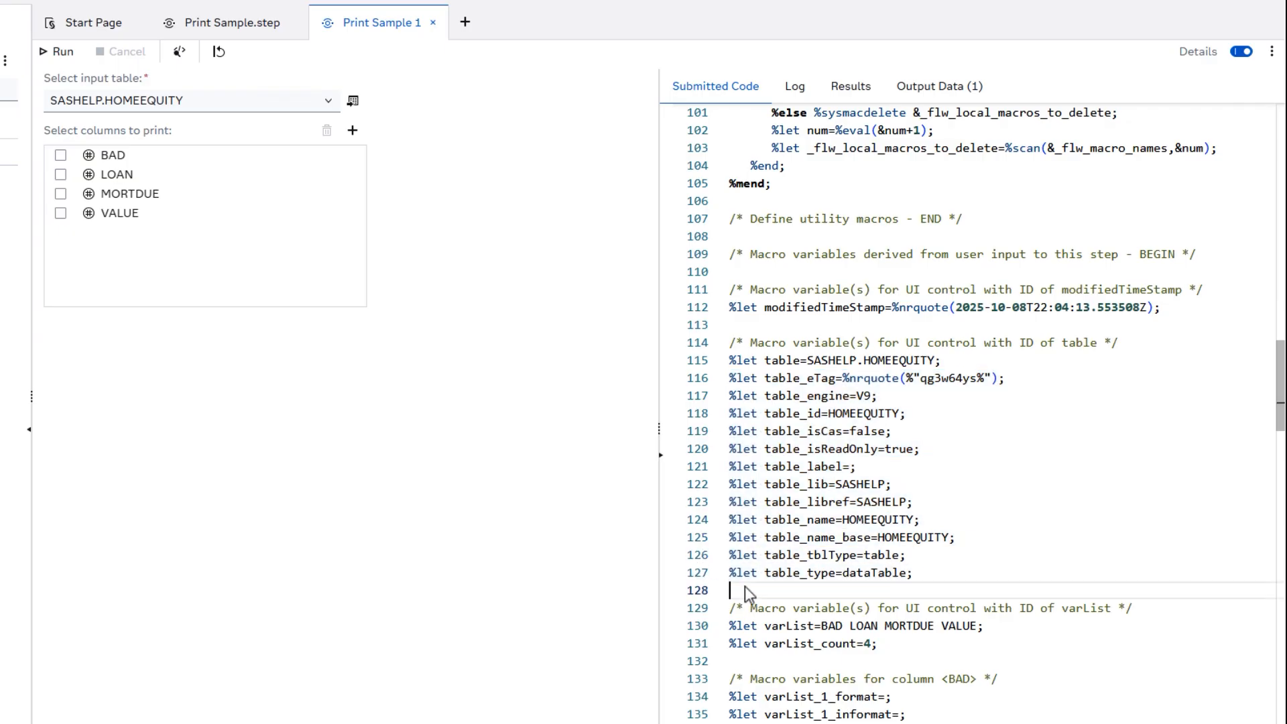
Step: Examine the macro variables generated for the varList control and its first column, and close the opened Print Sample 1
scroll(749, 593, down, 4)
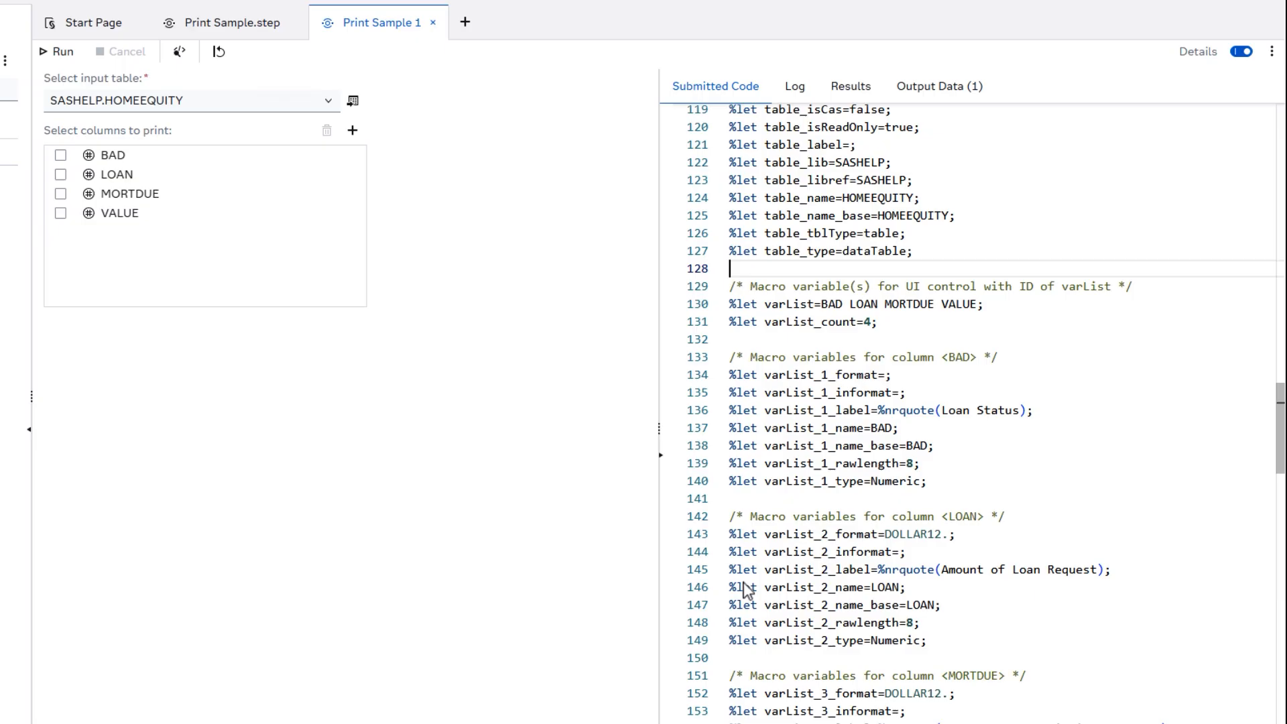
click(704, 304)
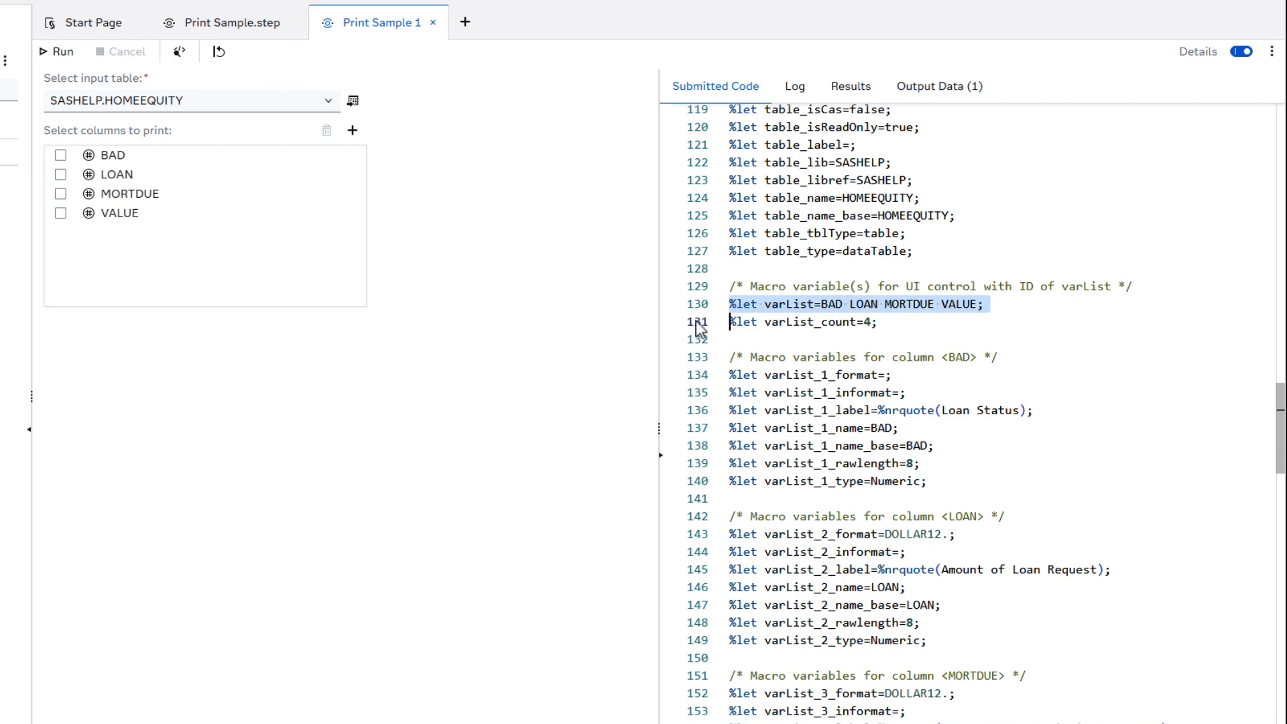
drag(698, 323, 695, 507)
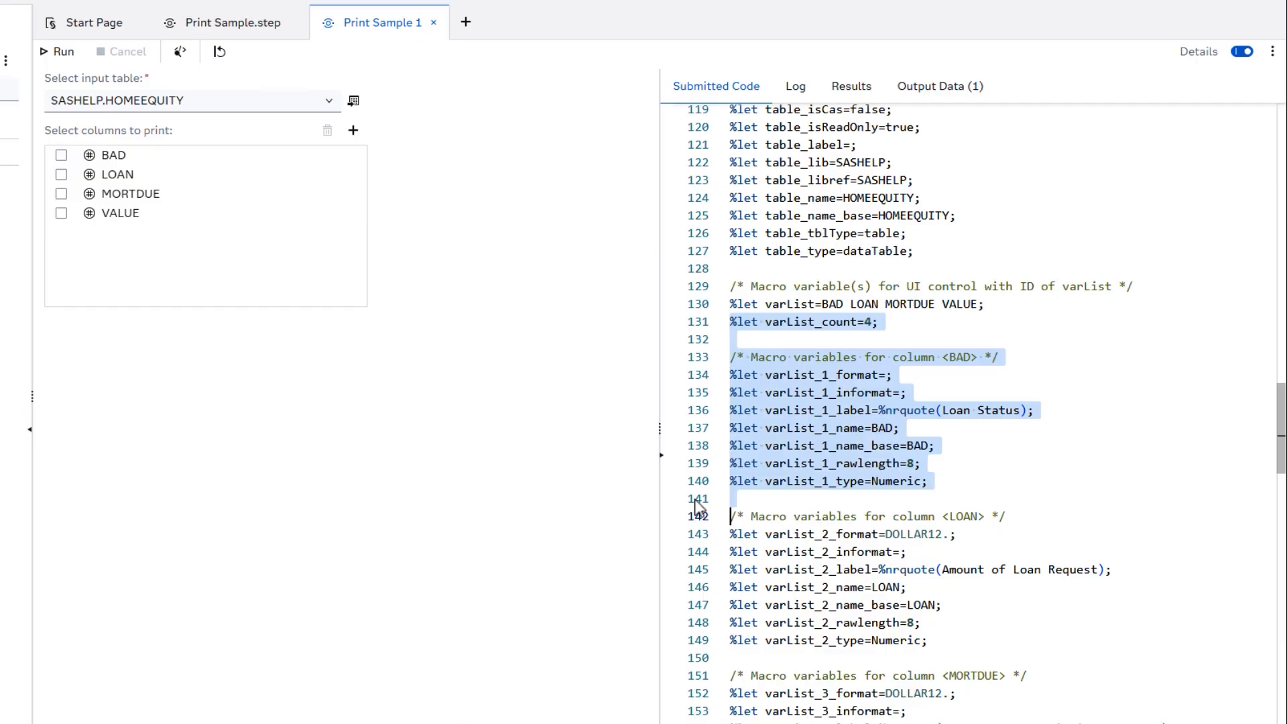
click(932, 380)
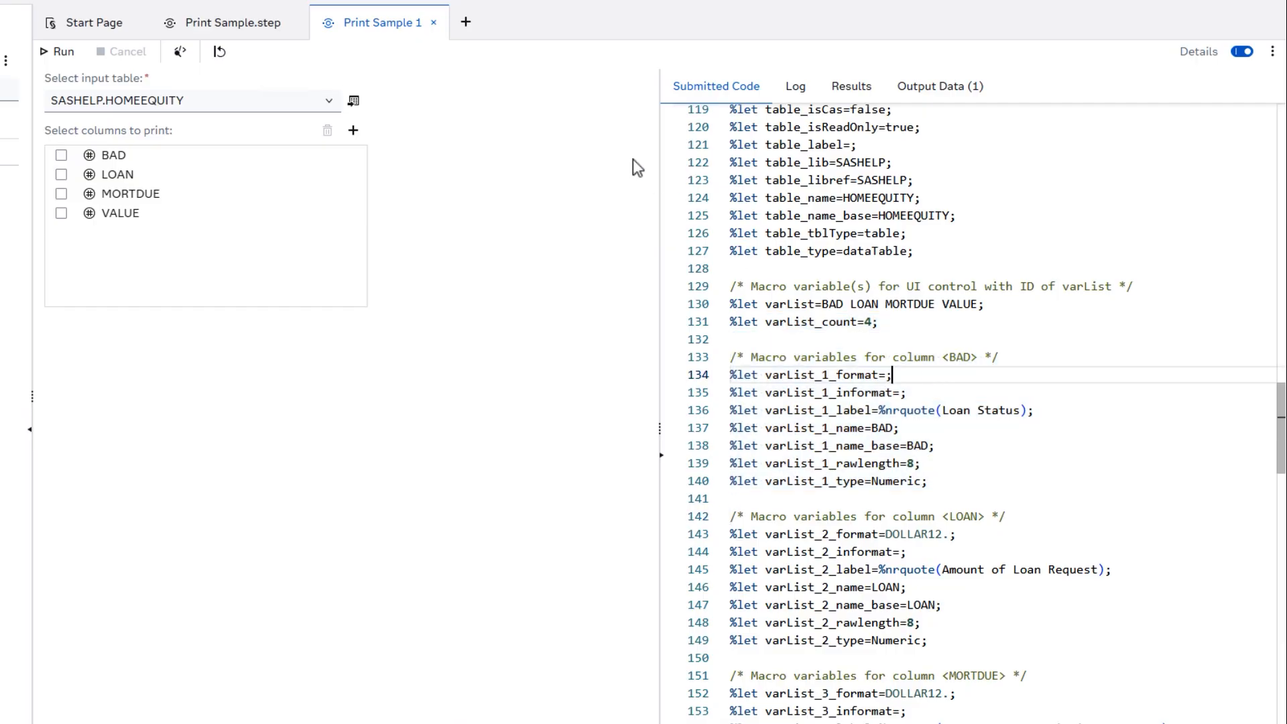
click(434, 23)
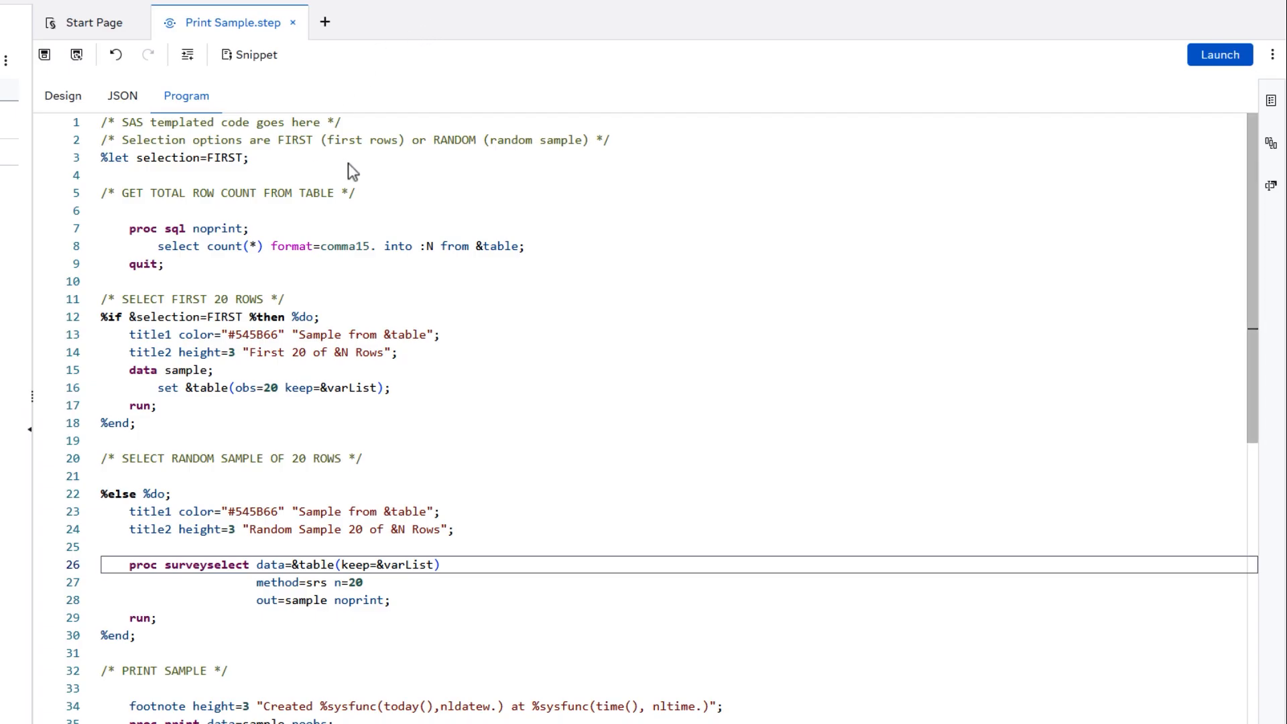
Step: Add a second page to the Print Sample step's design and set the first page's ID and label to Data
click(65, 97)
click(92, 163)
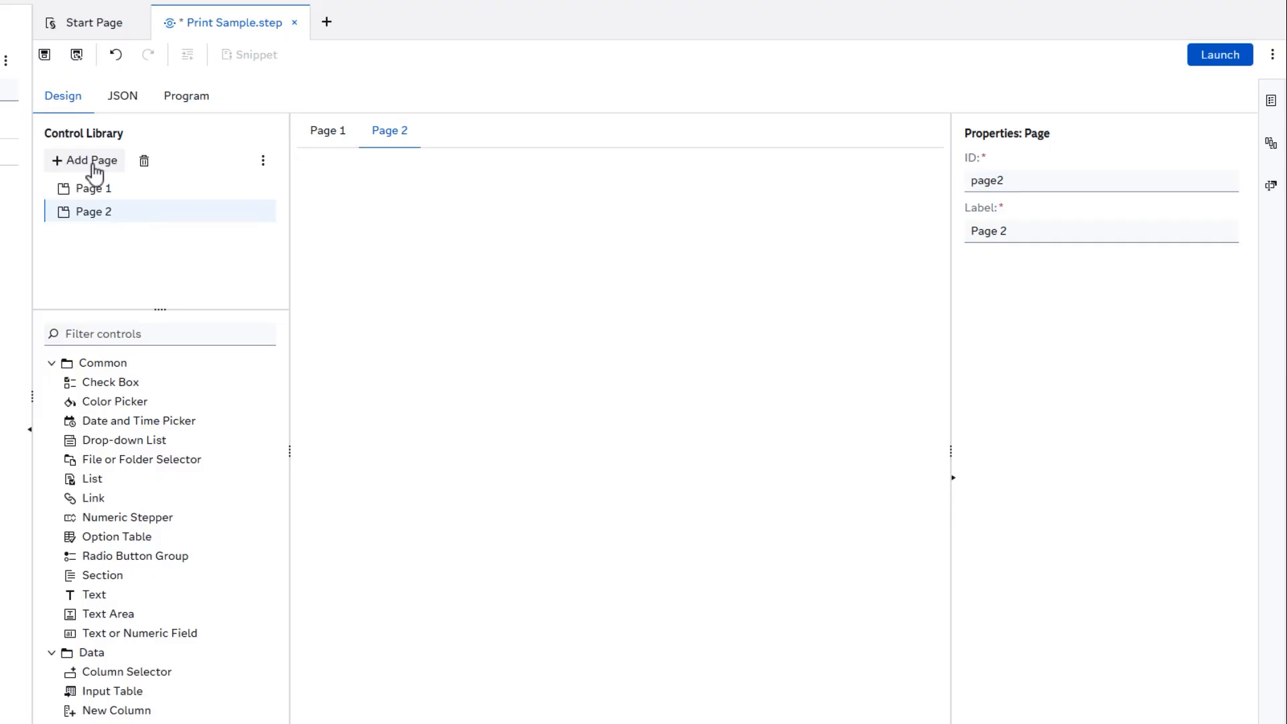
click(112, 192)
double_click(1031, 184)
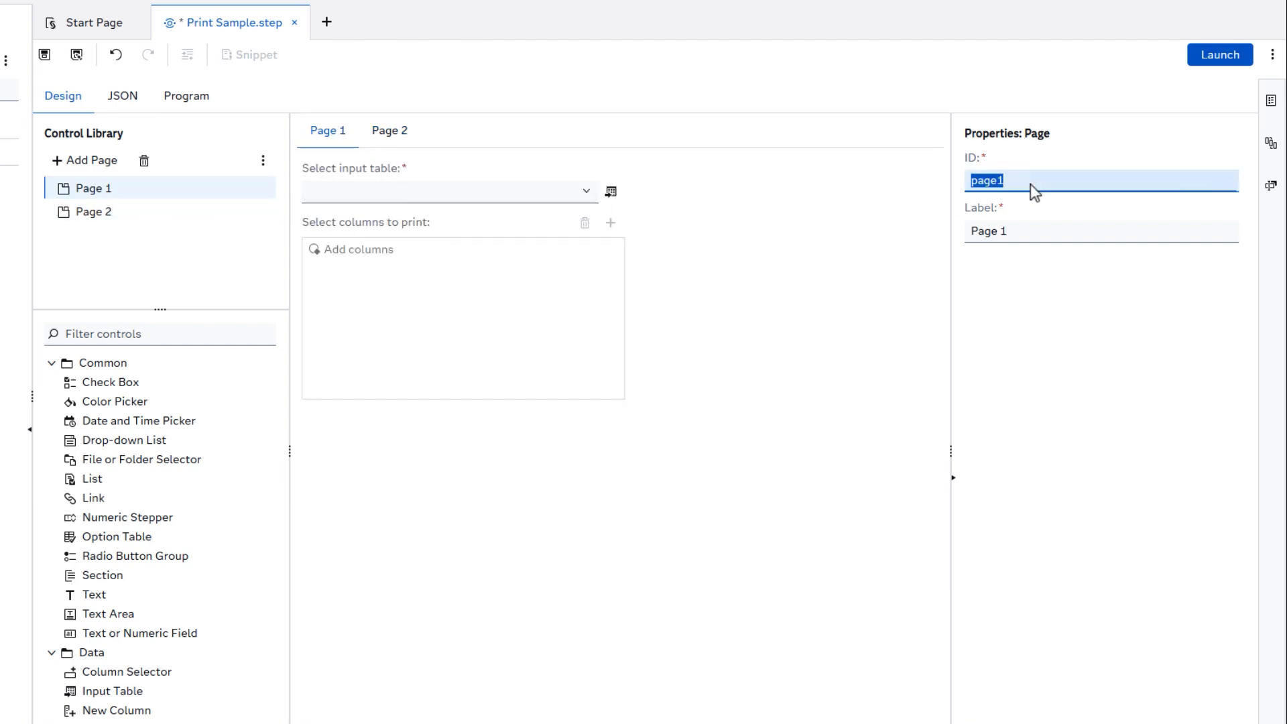
text(Data)
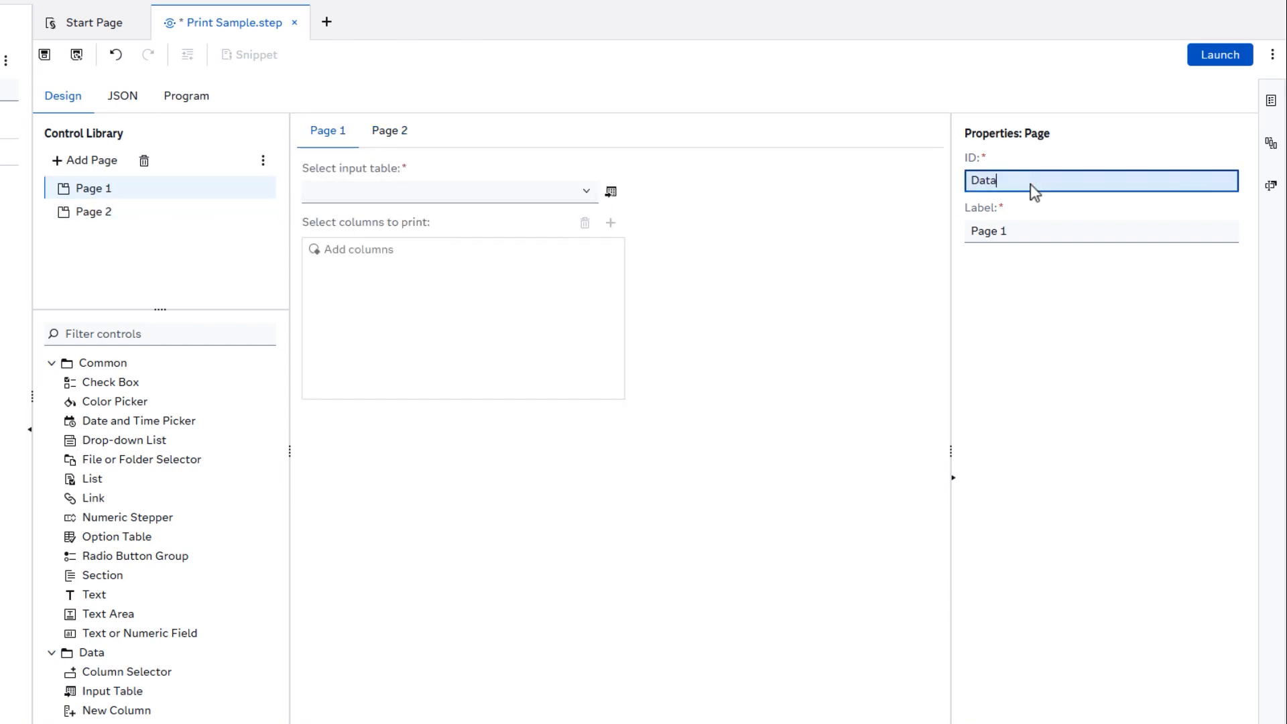
key(Tab)
text(Data)
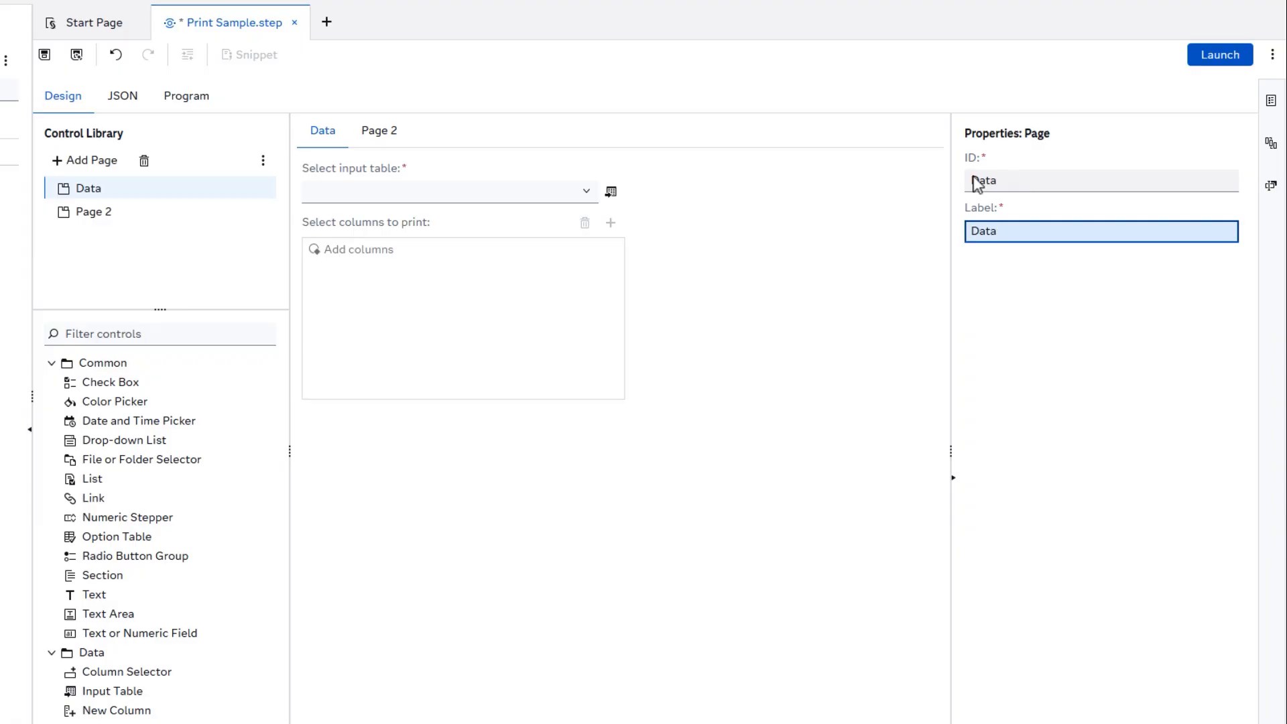
Step: Set the second page's ID and label to Options
click(150, 218)
double_click(1039, 178)
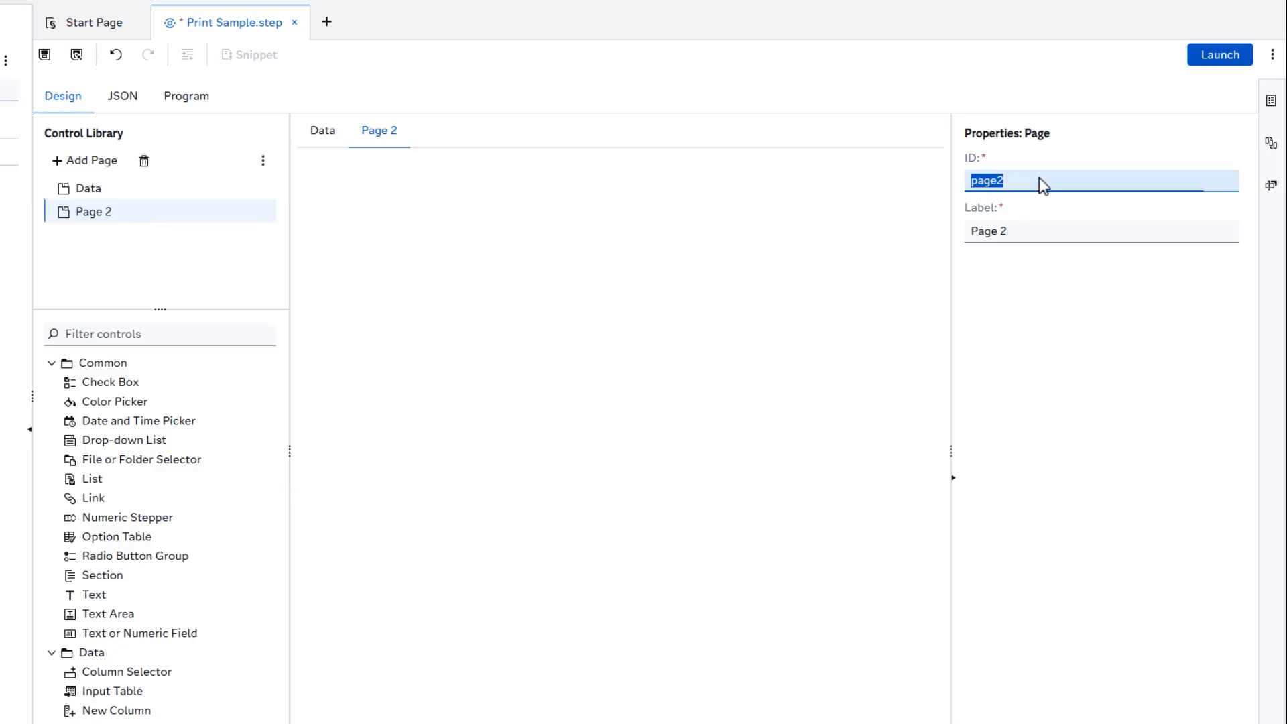
text(Options)
key(Tab)
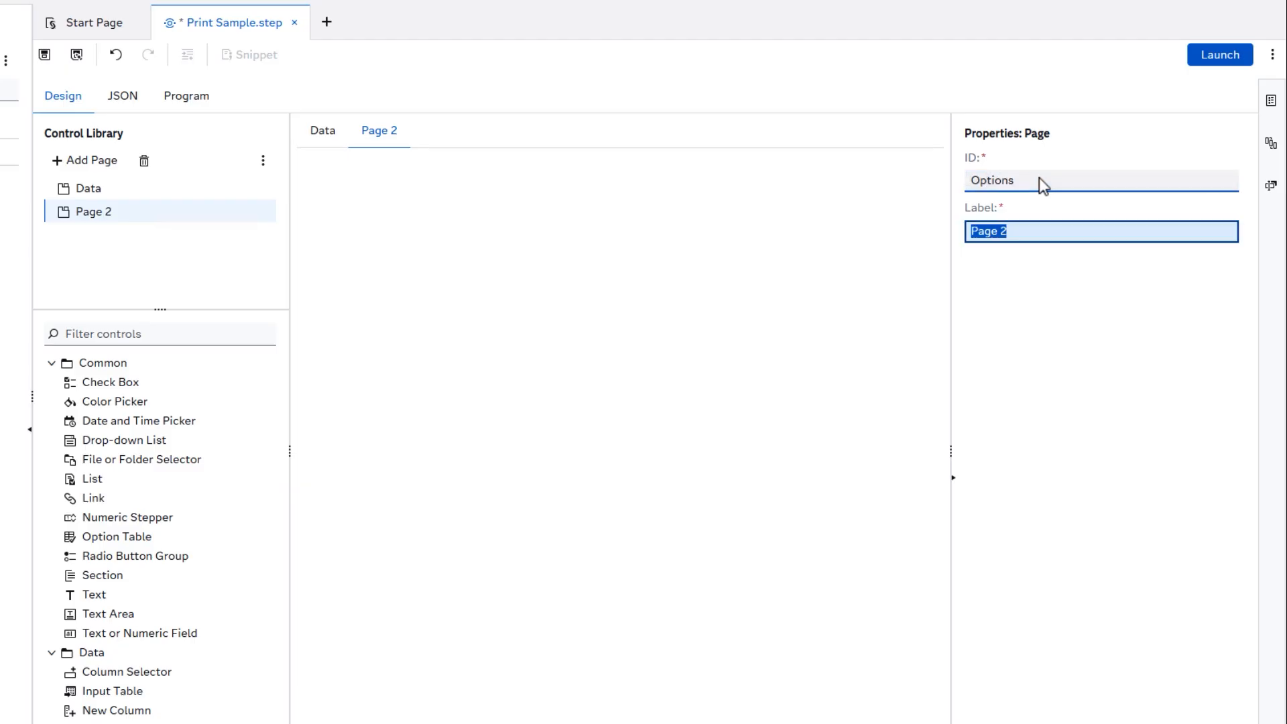
text(Options)
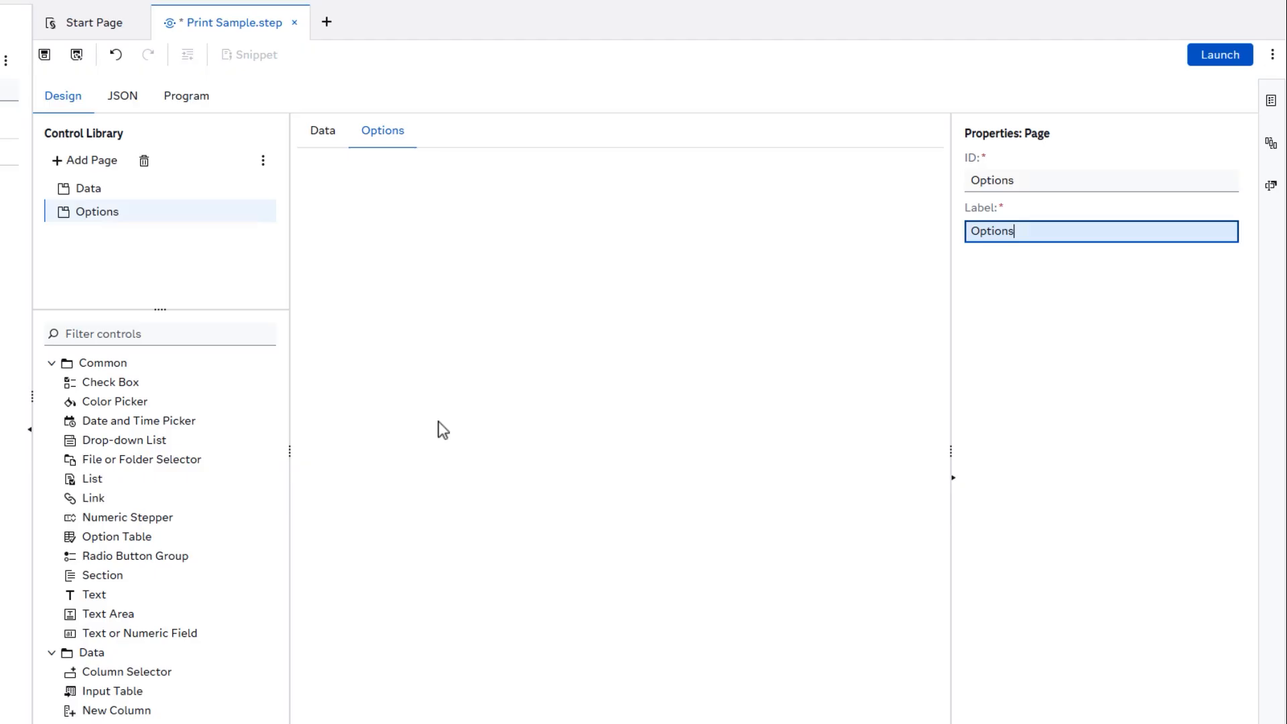
Step: Add a Numeric Stepper control to the Options page
click(182, 529)
drag(182, 529, 409, 255)
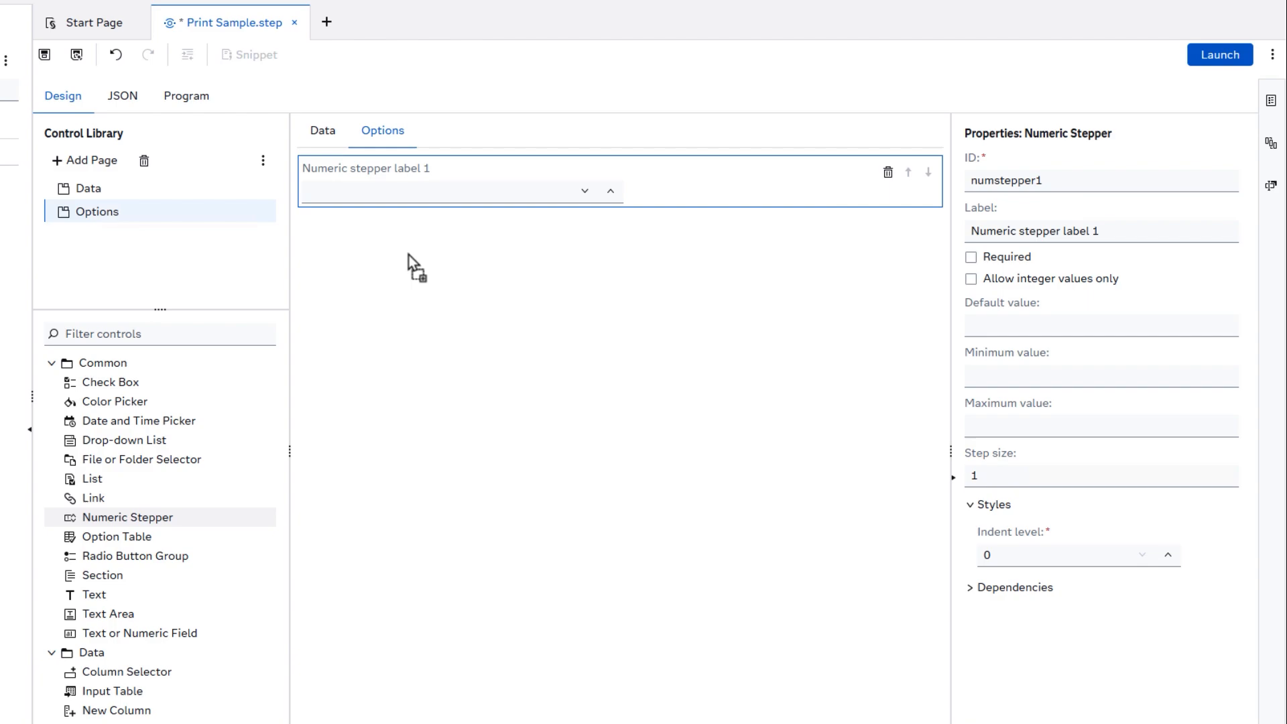
Step: Set the numeric stepper's ID to numRows and its label to "Number of rows to print:"
double_click(1089, 179)
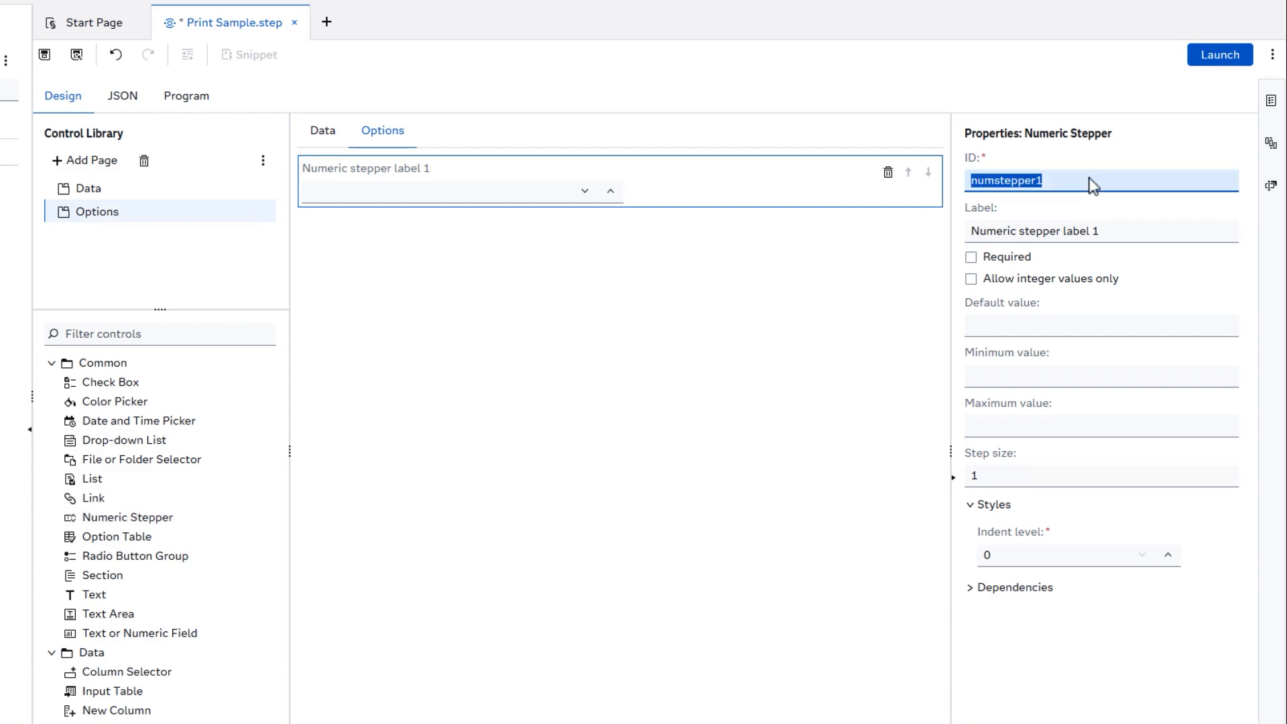
text(numRows)
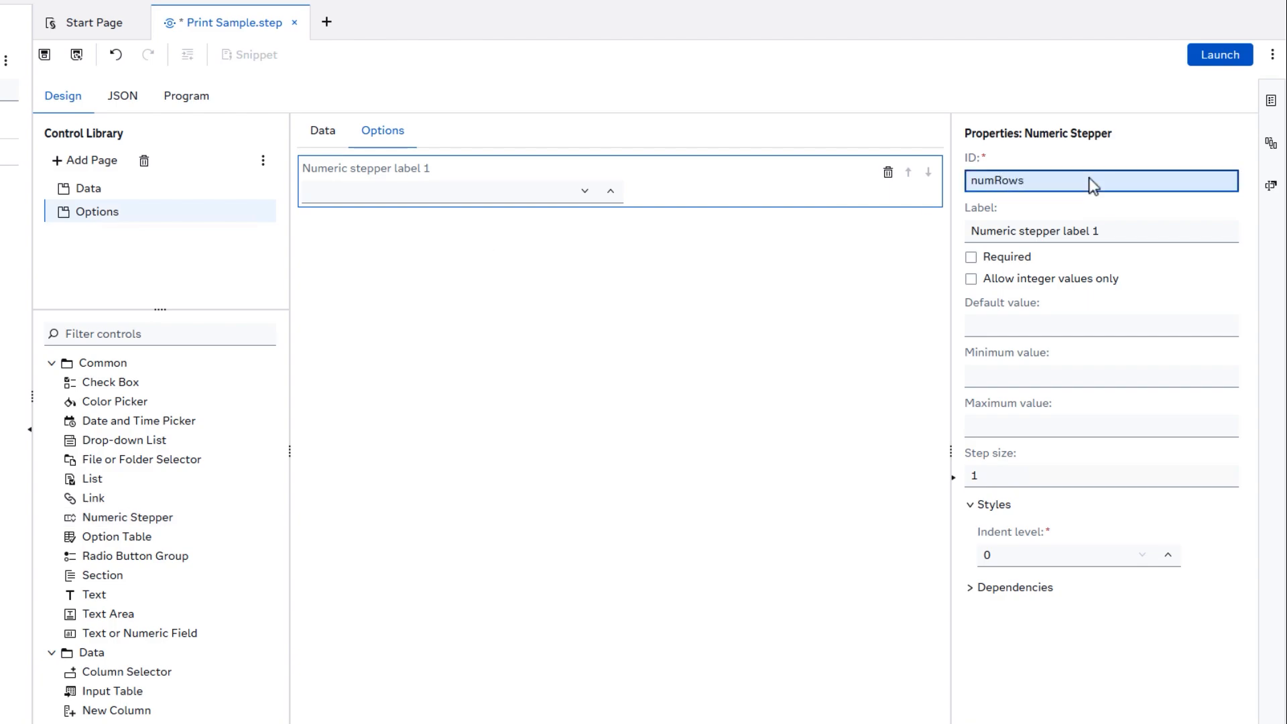
key(Tab)
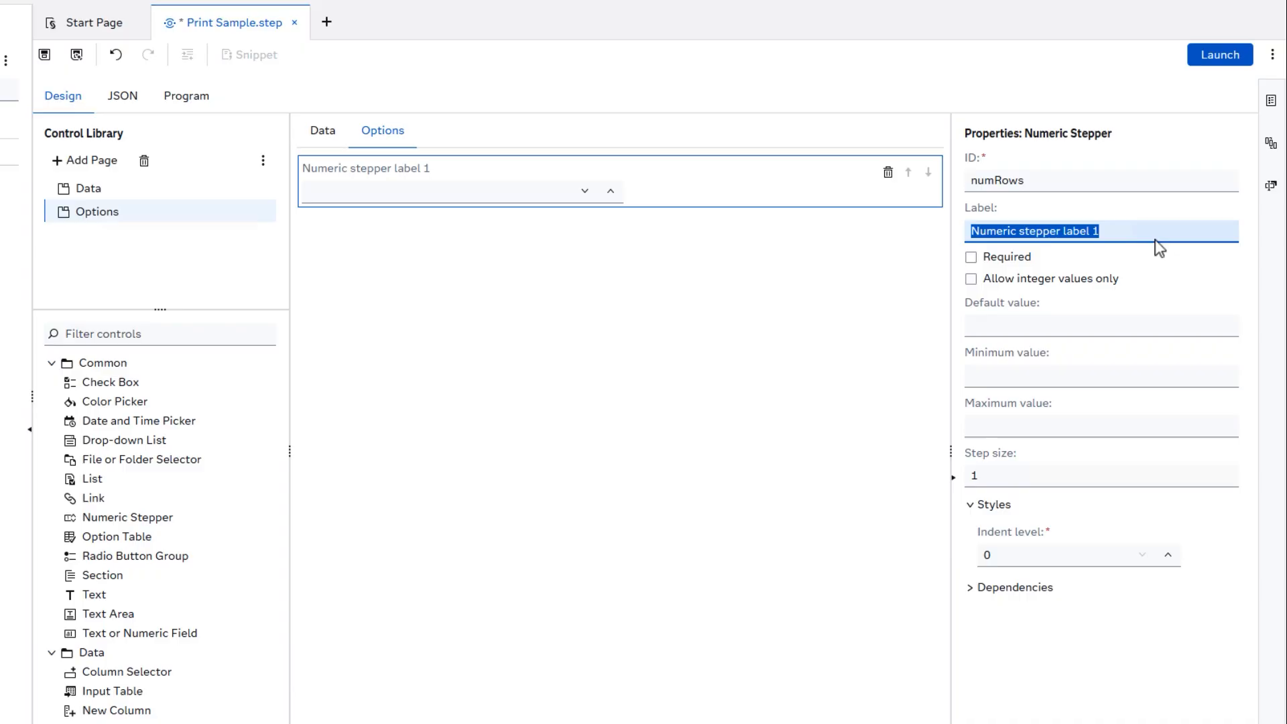
text(Number o)
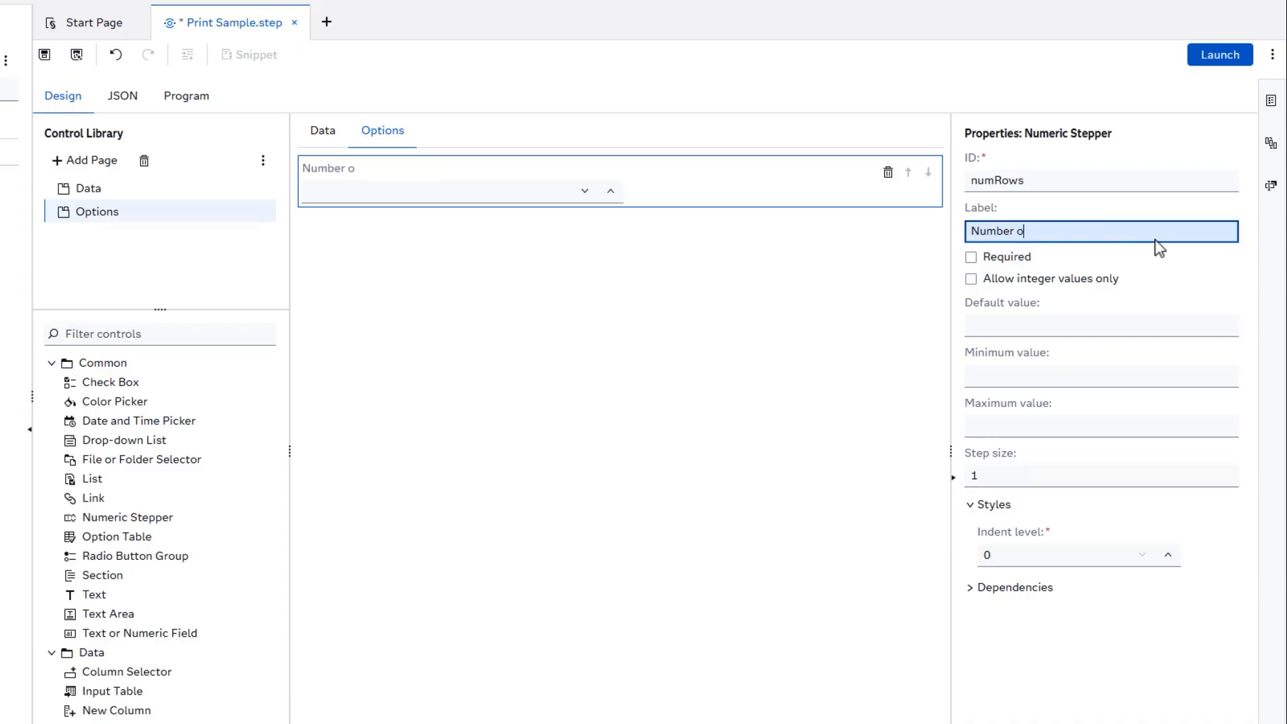
text(f rows to print)
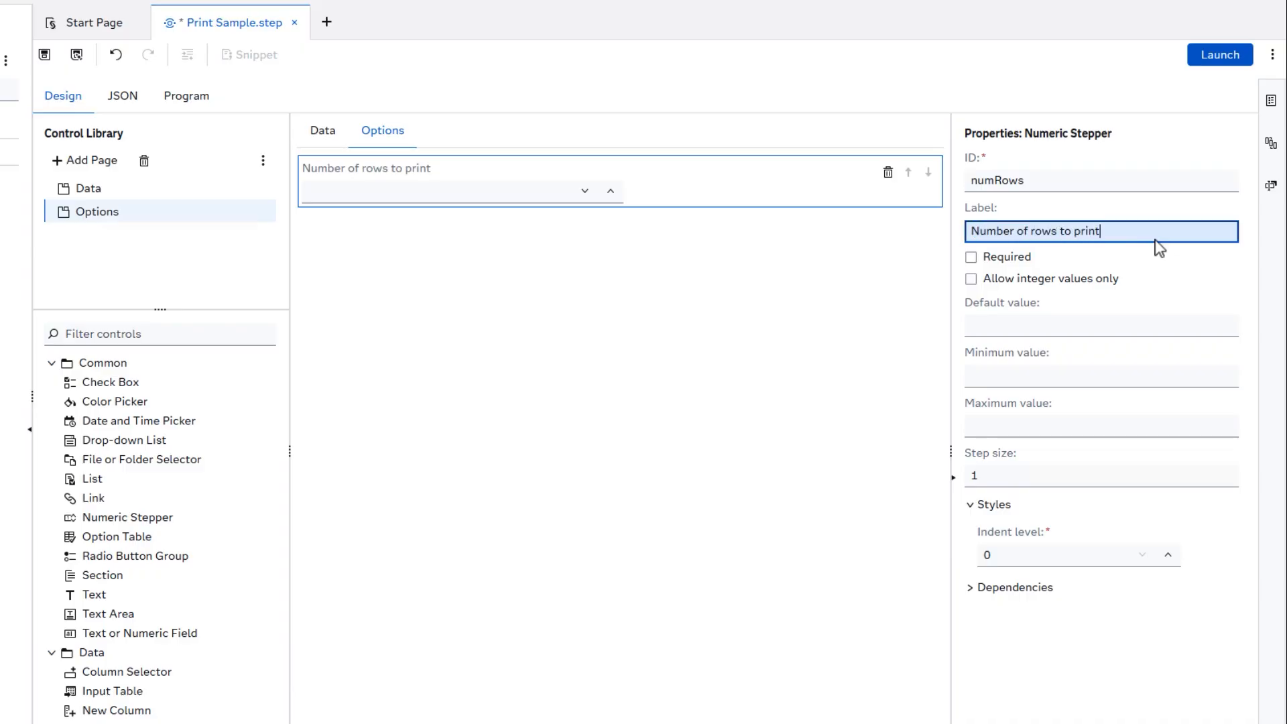
text(:)
Step: Make the numRows stepper required and integer-only, with default value 20, minimum value 1 and step size 5
click(999, 261)
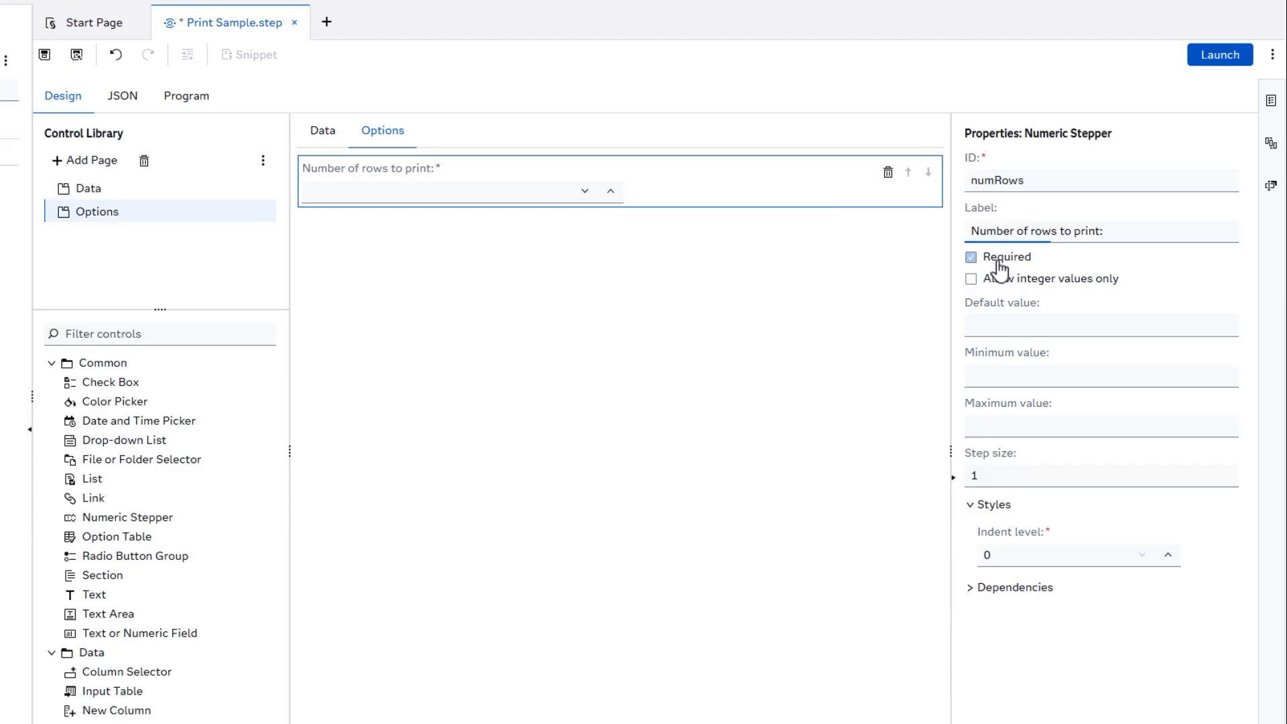
click(999, 280)
click(1005, 323)
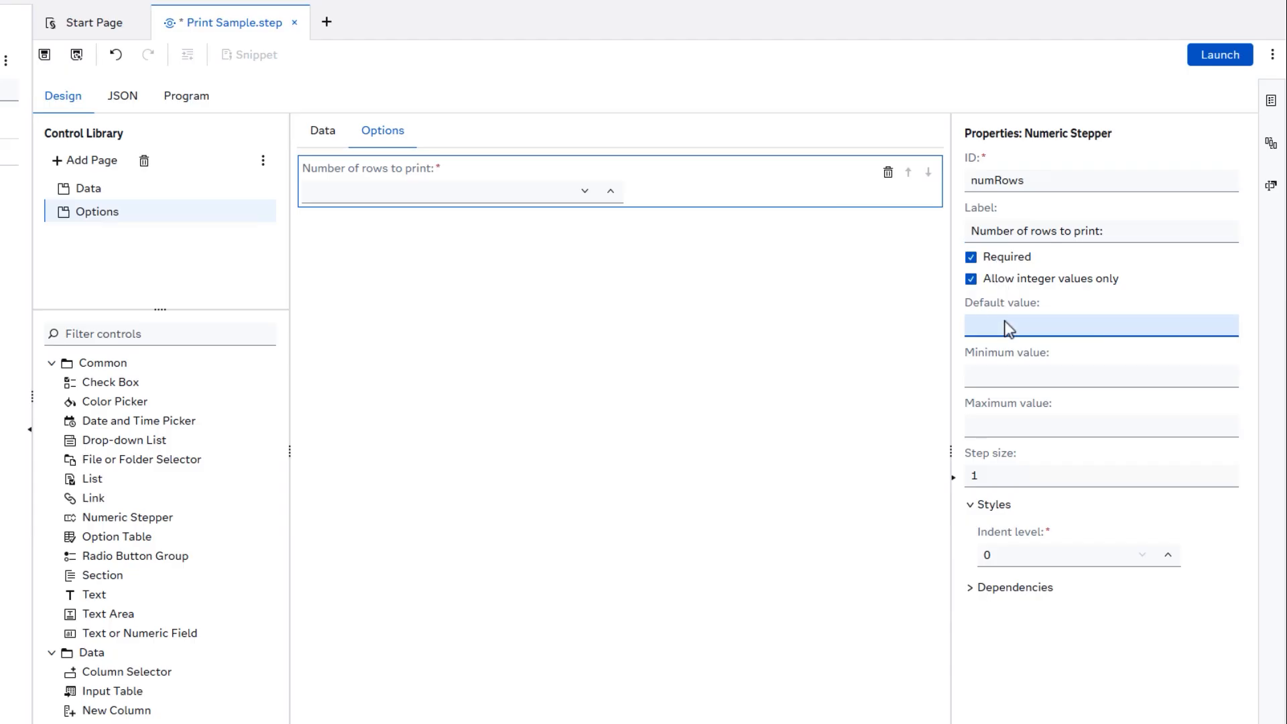
text(20)
key(Tab)
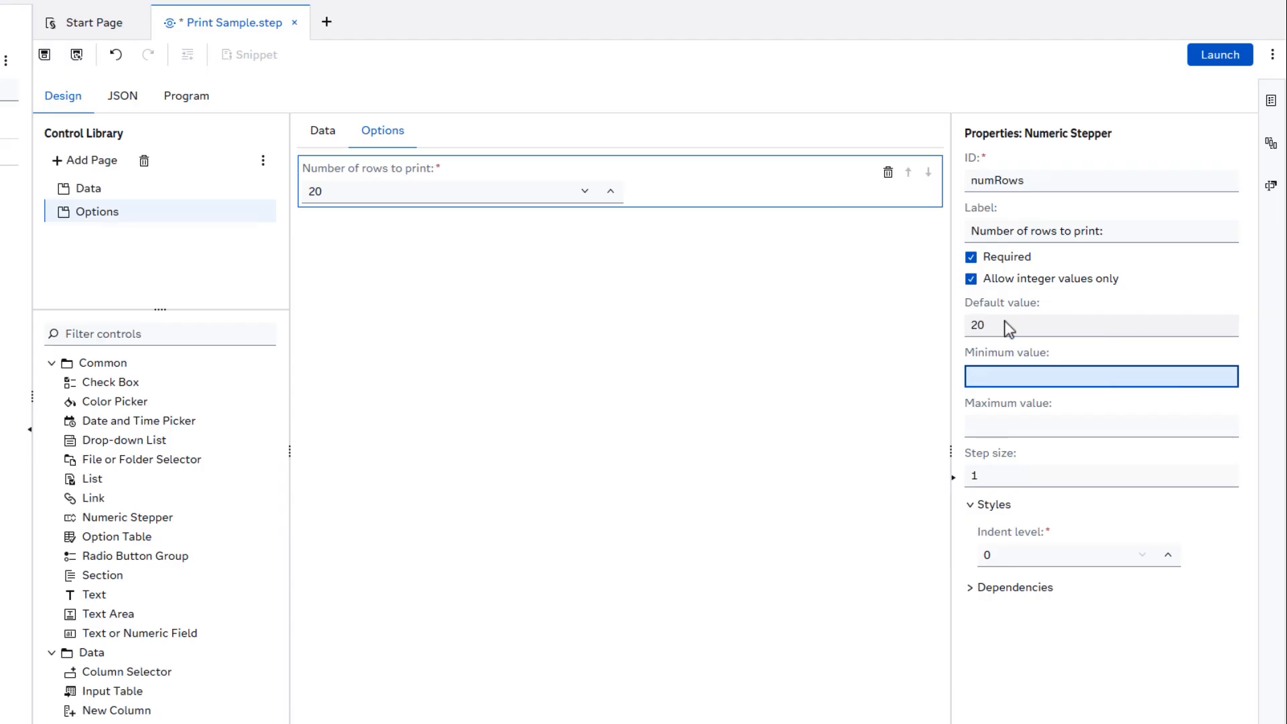
text(1)
key(Tab)
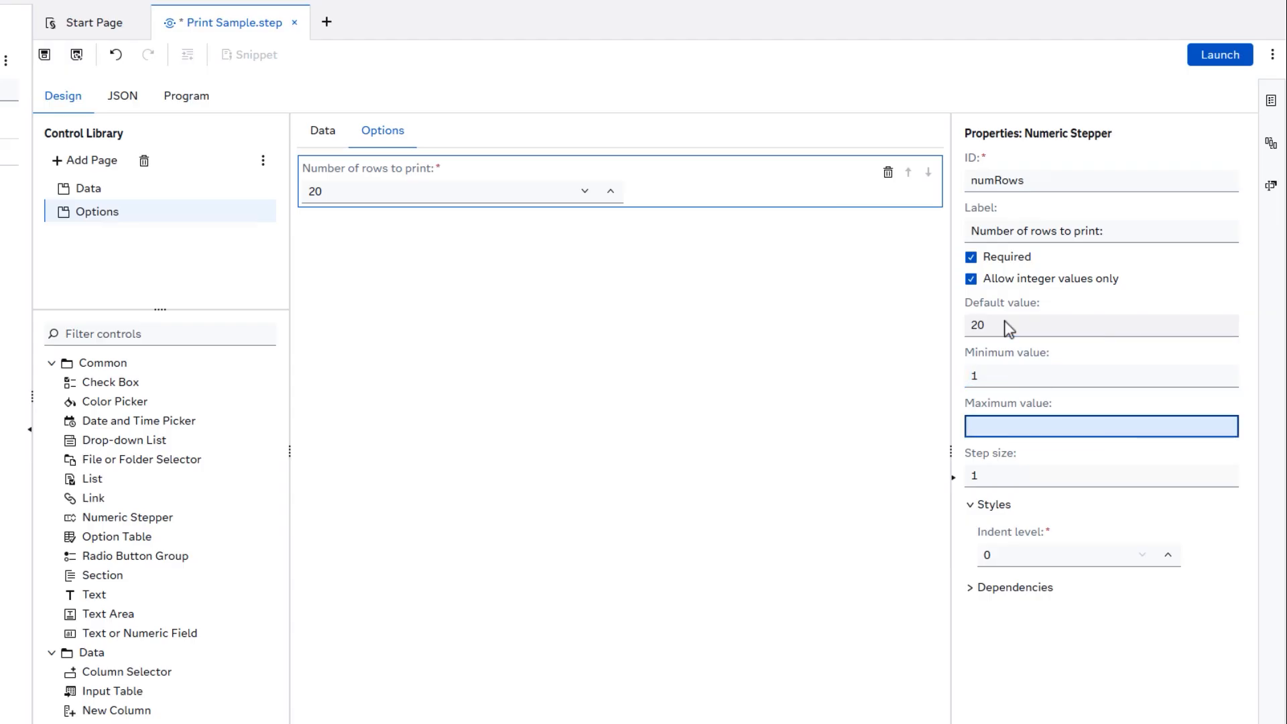
key(Tab)
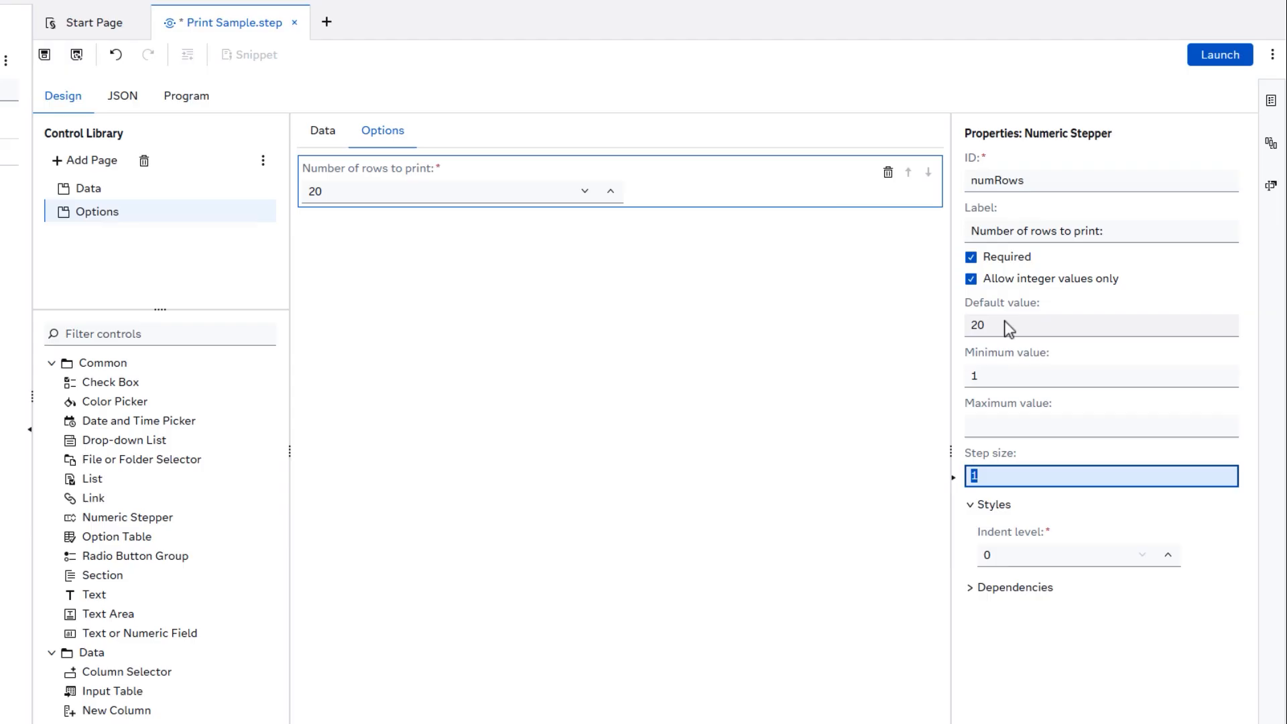
text(5)
Step: Replace every occurrence of 20 in the step's program with &numRows
click(194, 99)
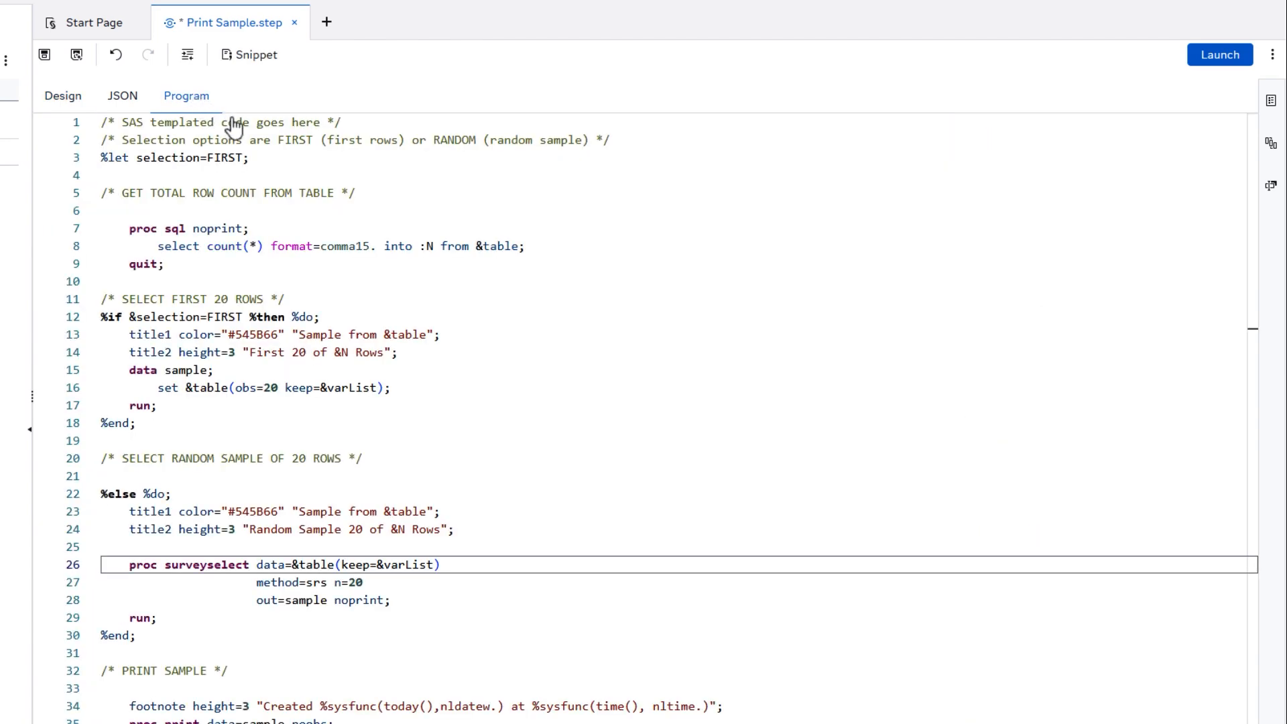
right_click(561, 202)
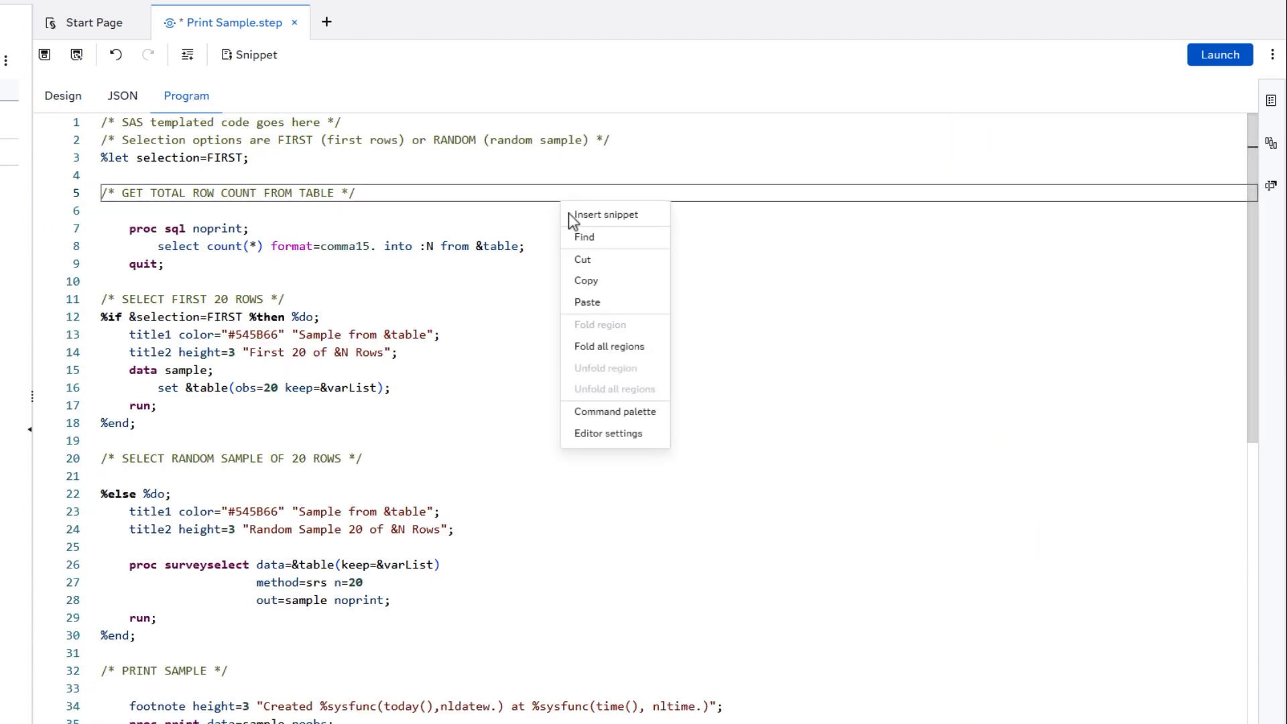
click(605, 243)
click(909, 127)
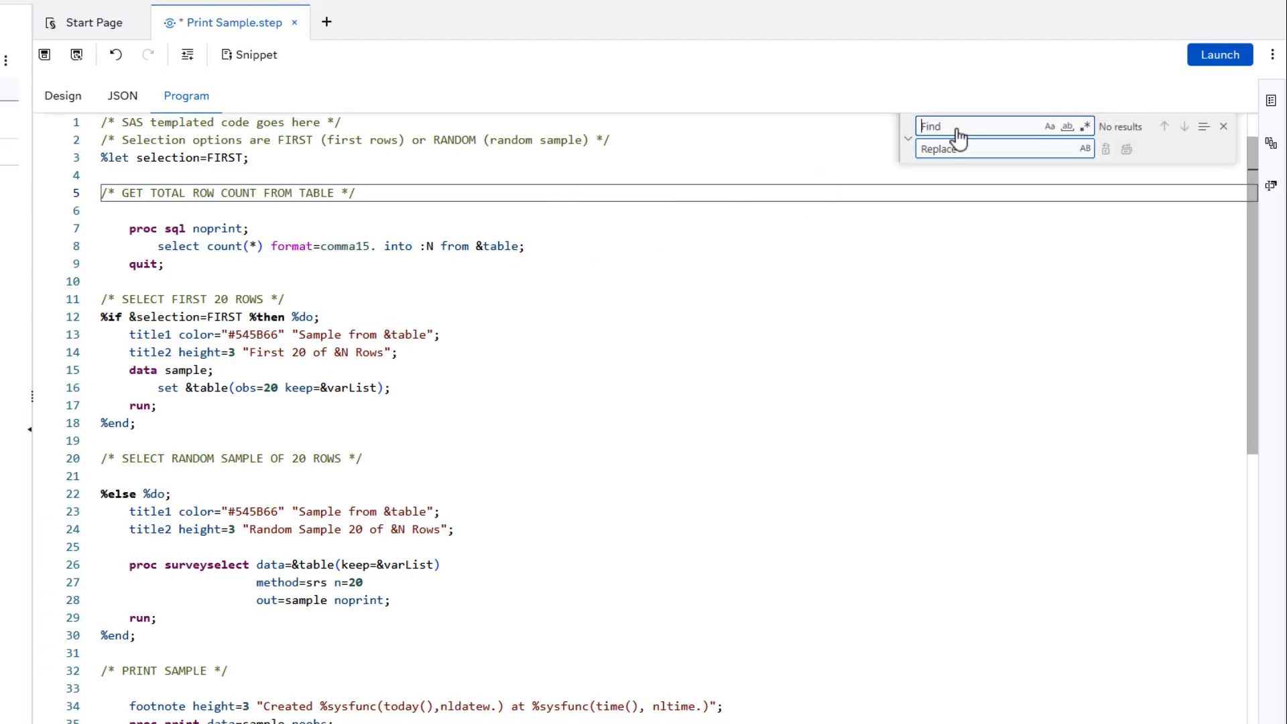
text(20)
key(Tab)
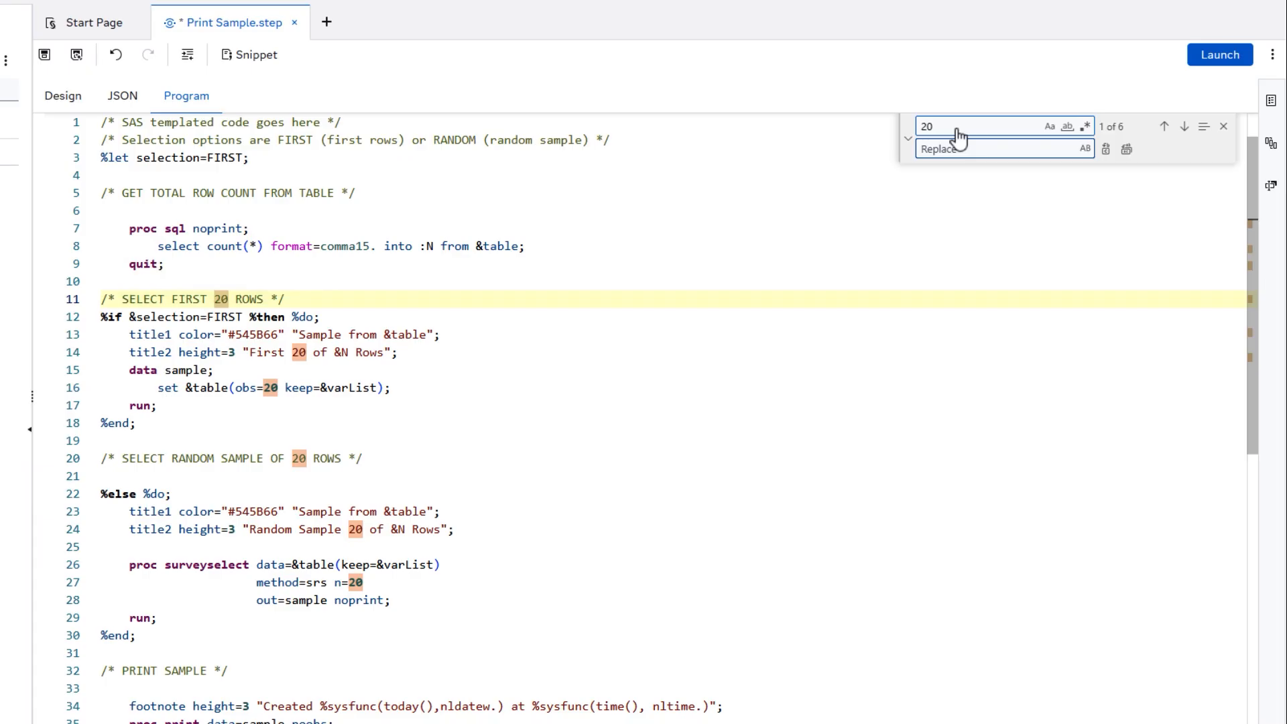
text(&numRows)
click(1127, 149)
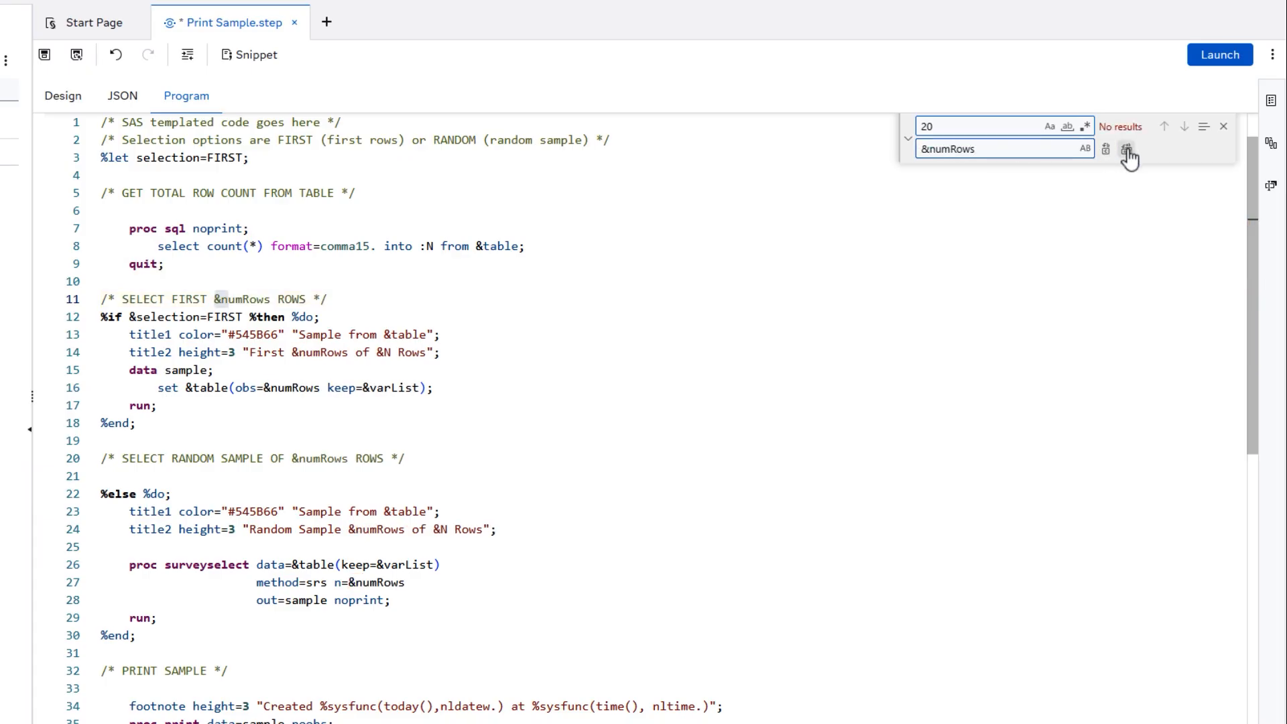
click(1224, 126)
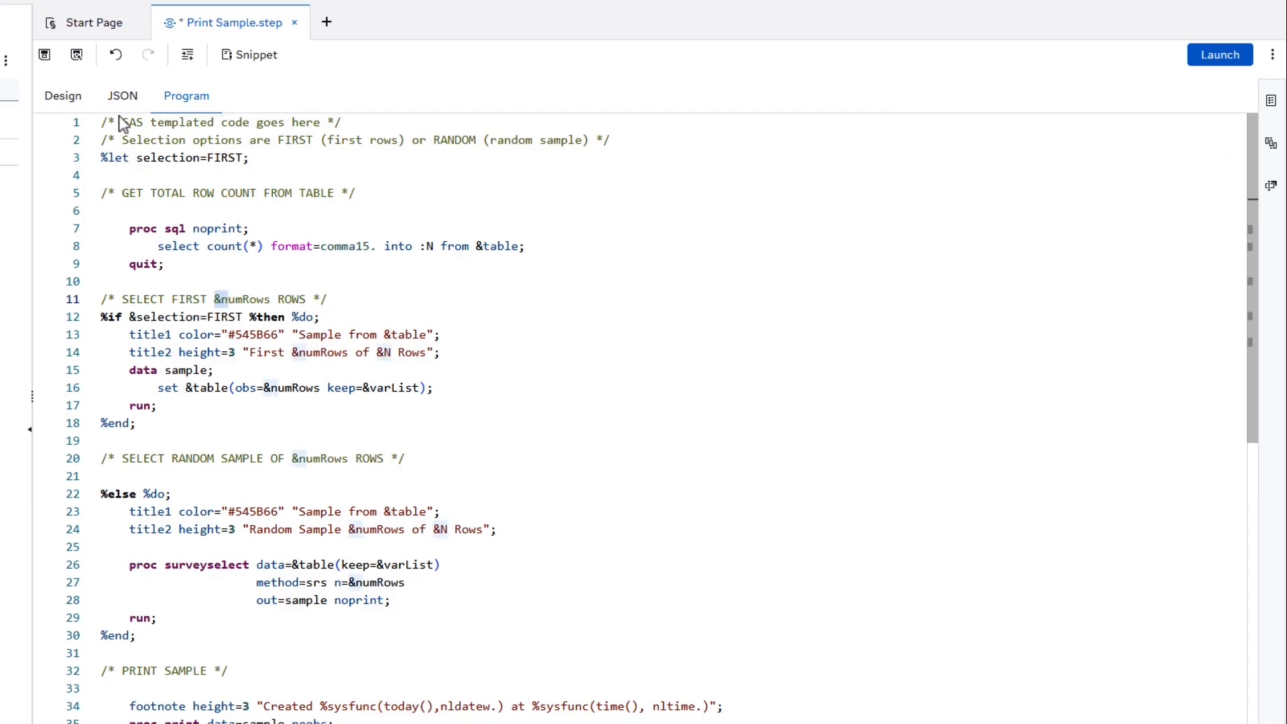
Step: Examine the program lines that define the selection macro variable and branch on its value
click(75, 159)
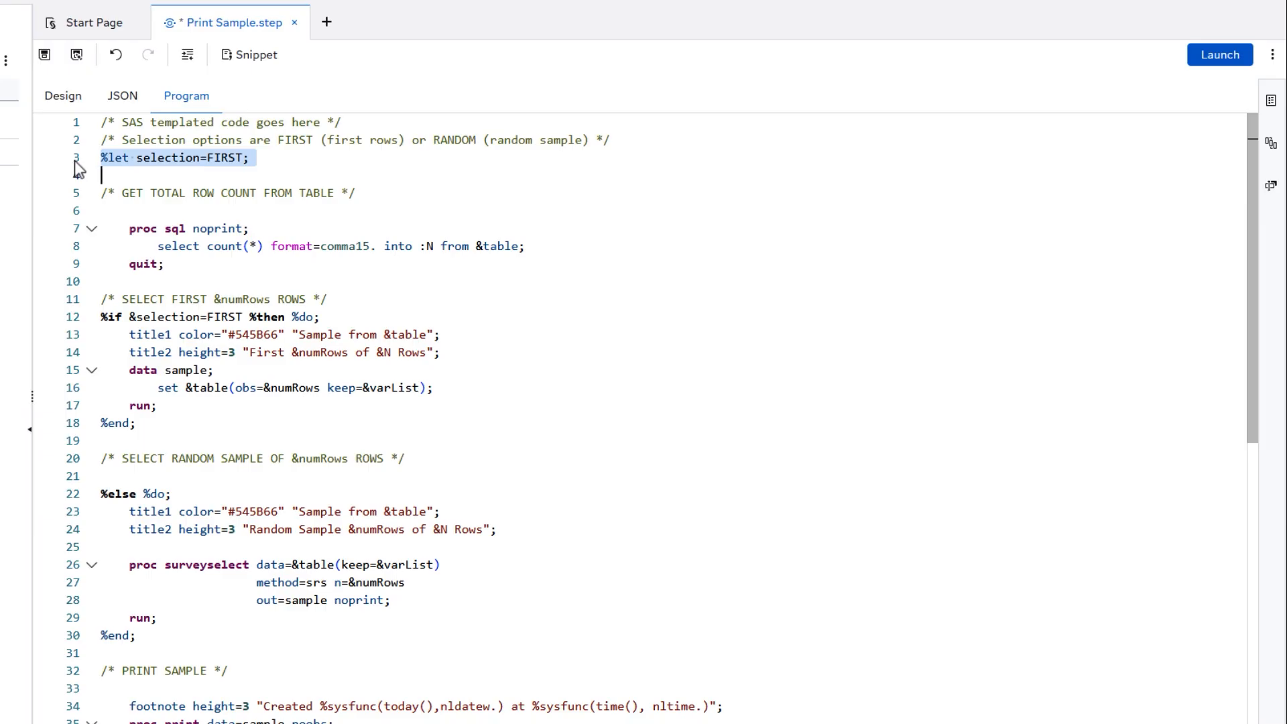
click(68, 318)
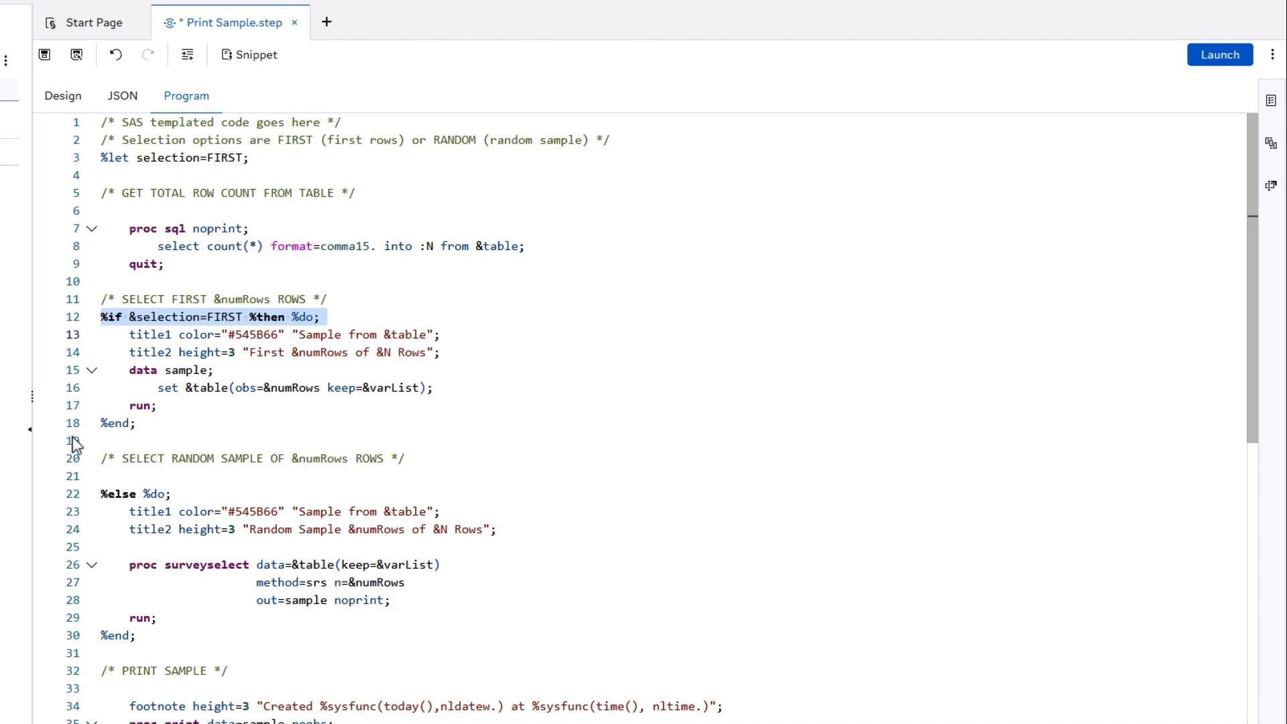
click(74, 501)
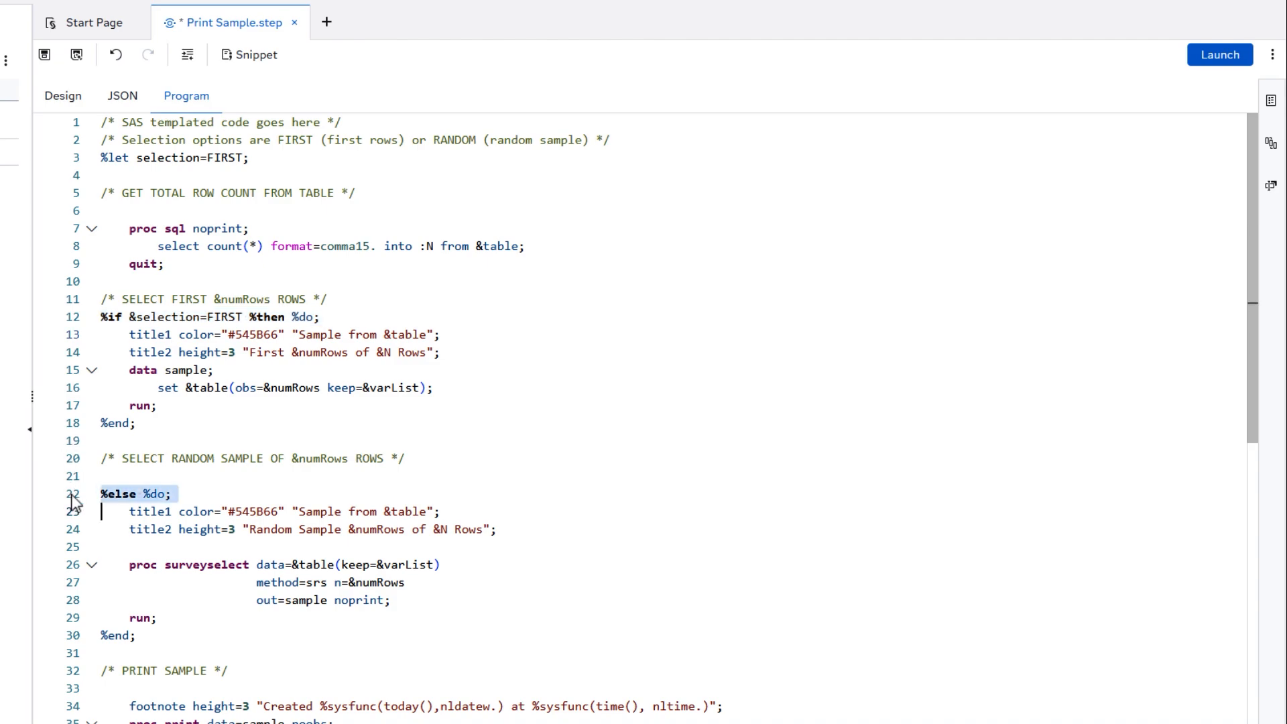
click(75, 165)
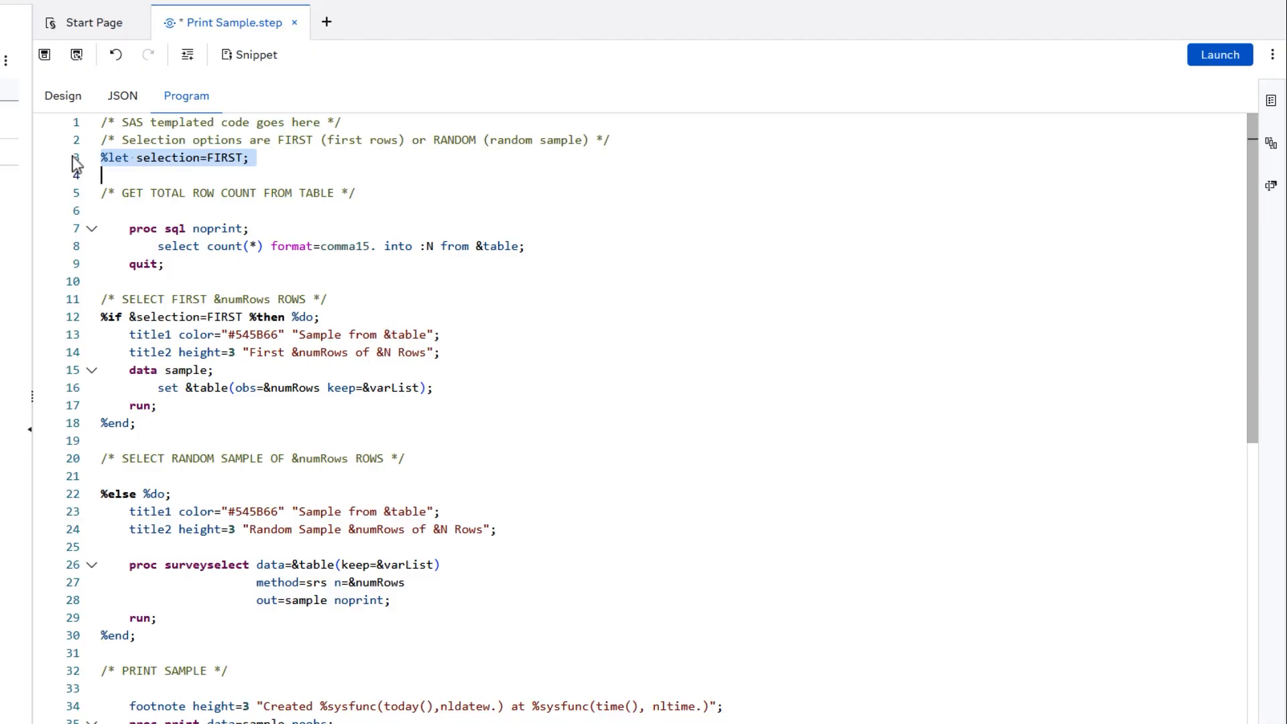
Step: Add a Radio Button Group to the Options page with ID selection and label "Selection method:"
click(71, 102)
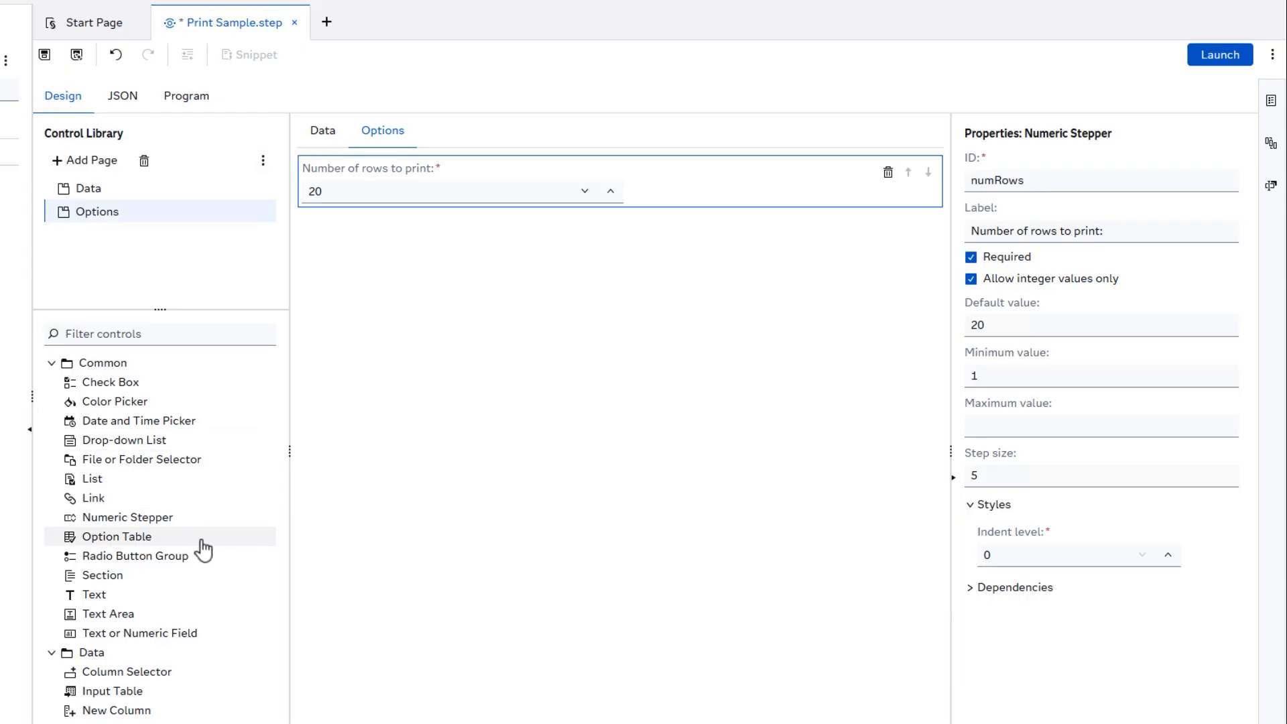
drag(183, 565, 432, 300)
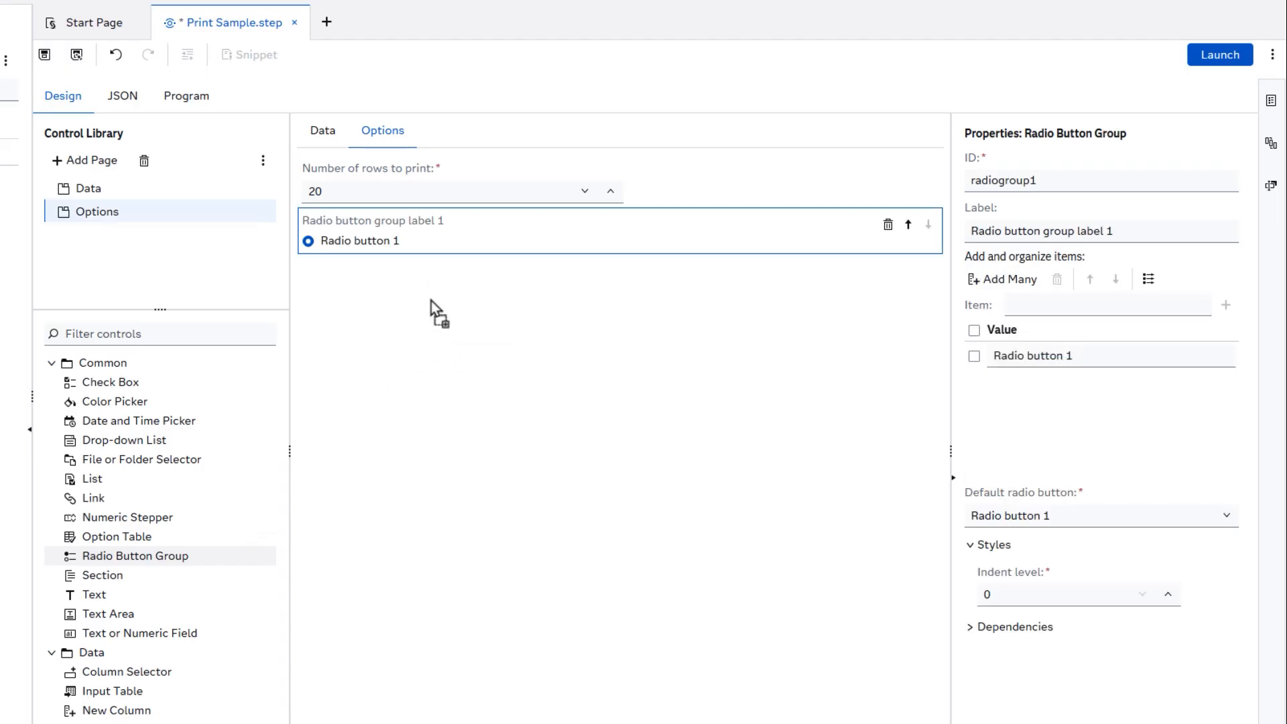
double_click(1100, 185)
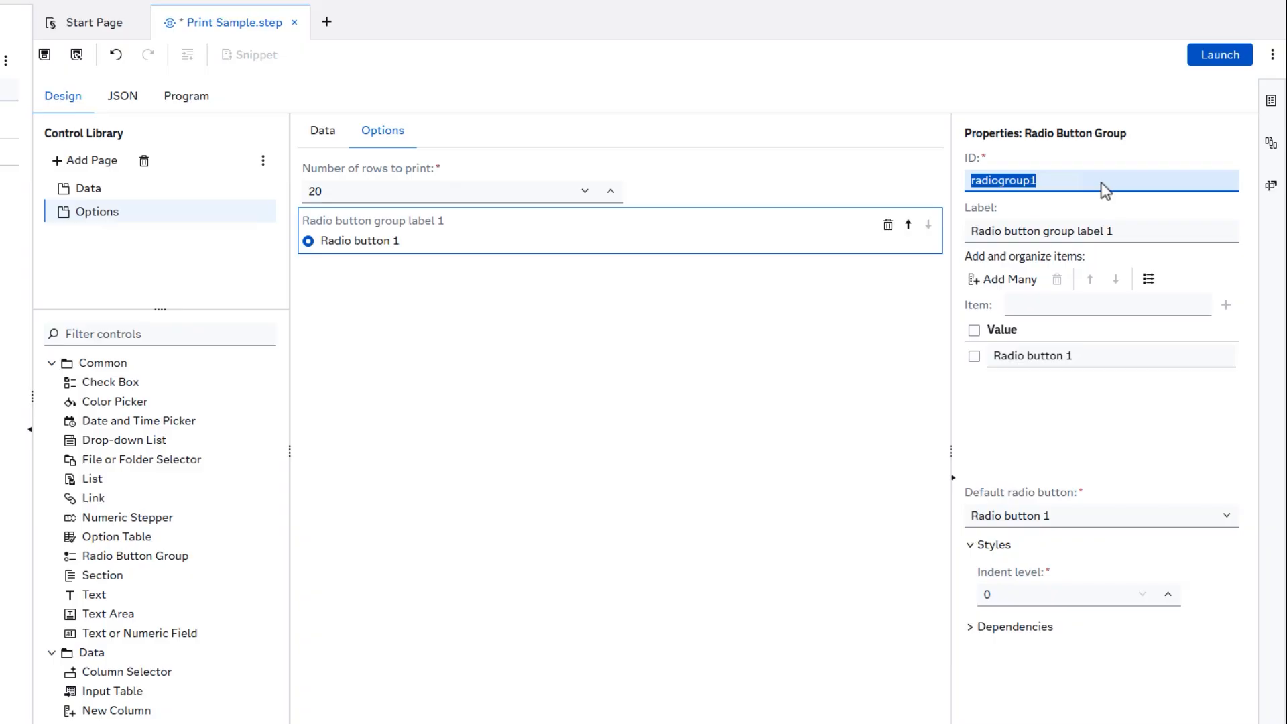
text(selection)
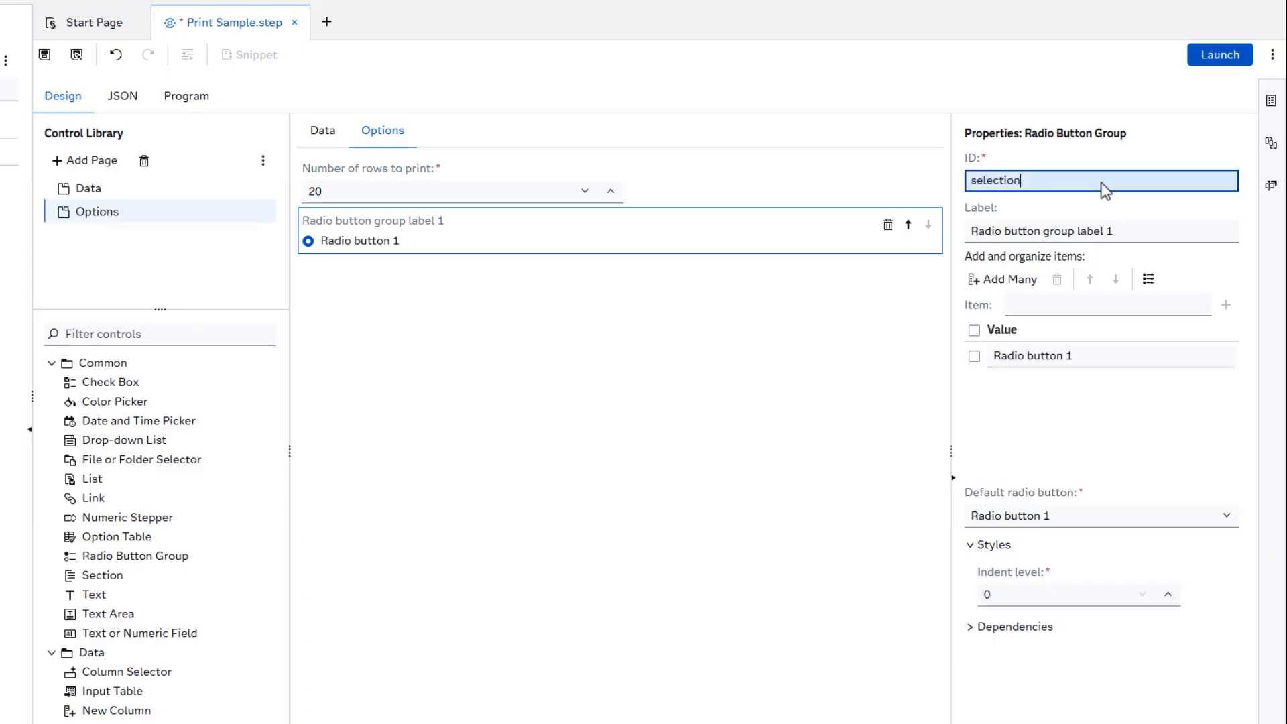
key(Tab)
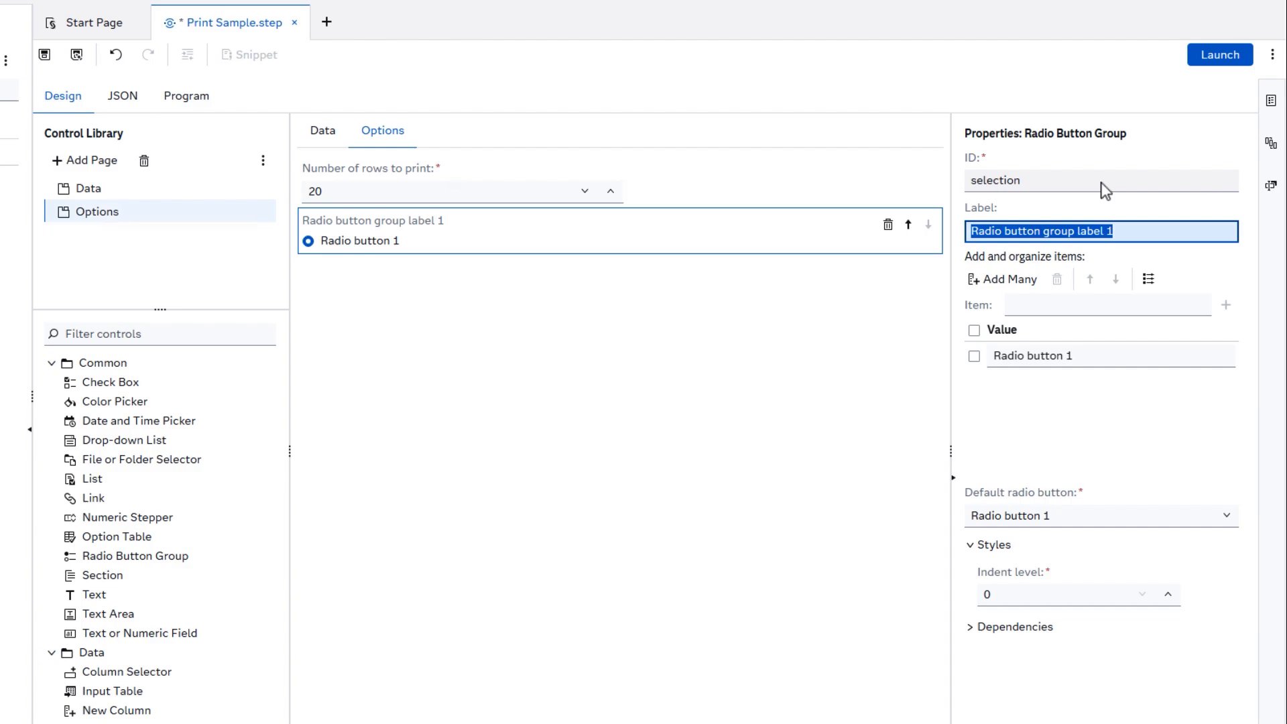
text(Sele)
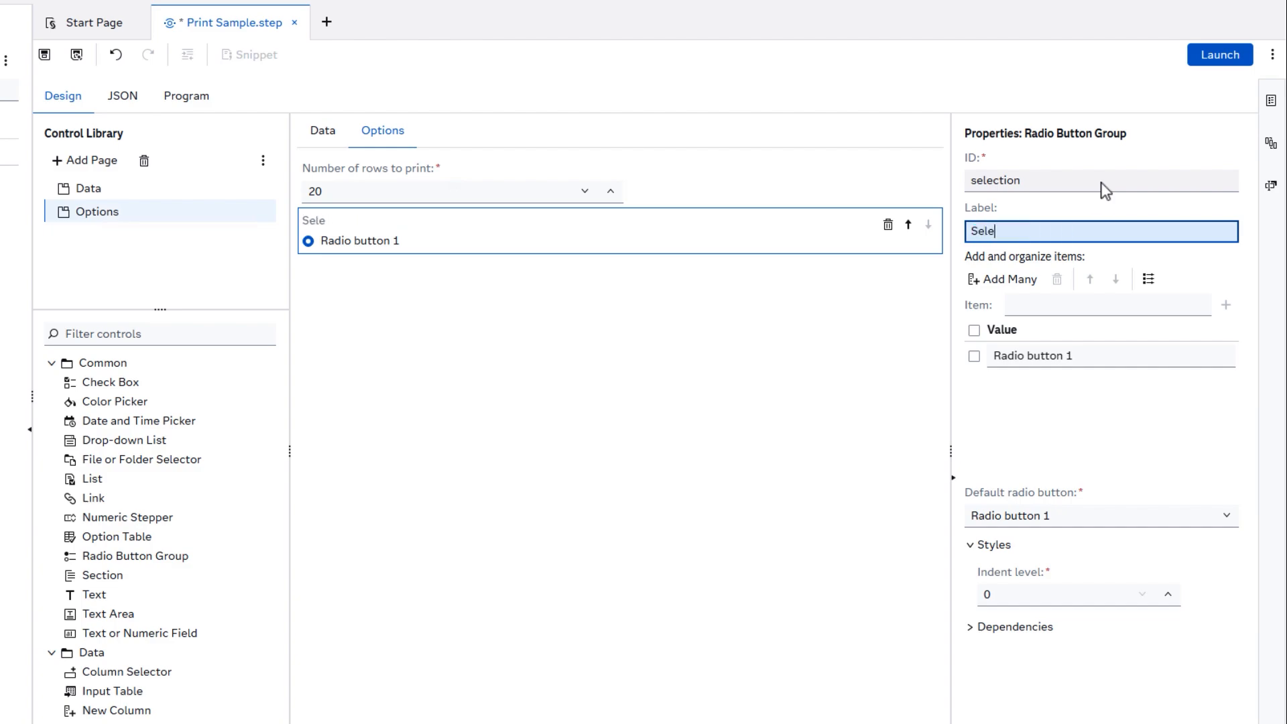
text(ction method:)
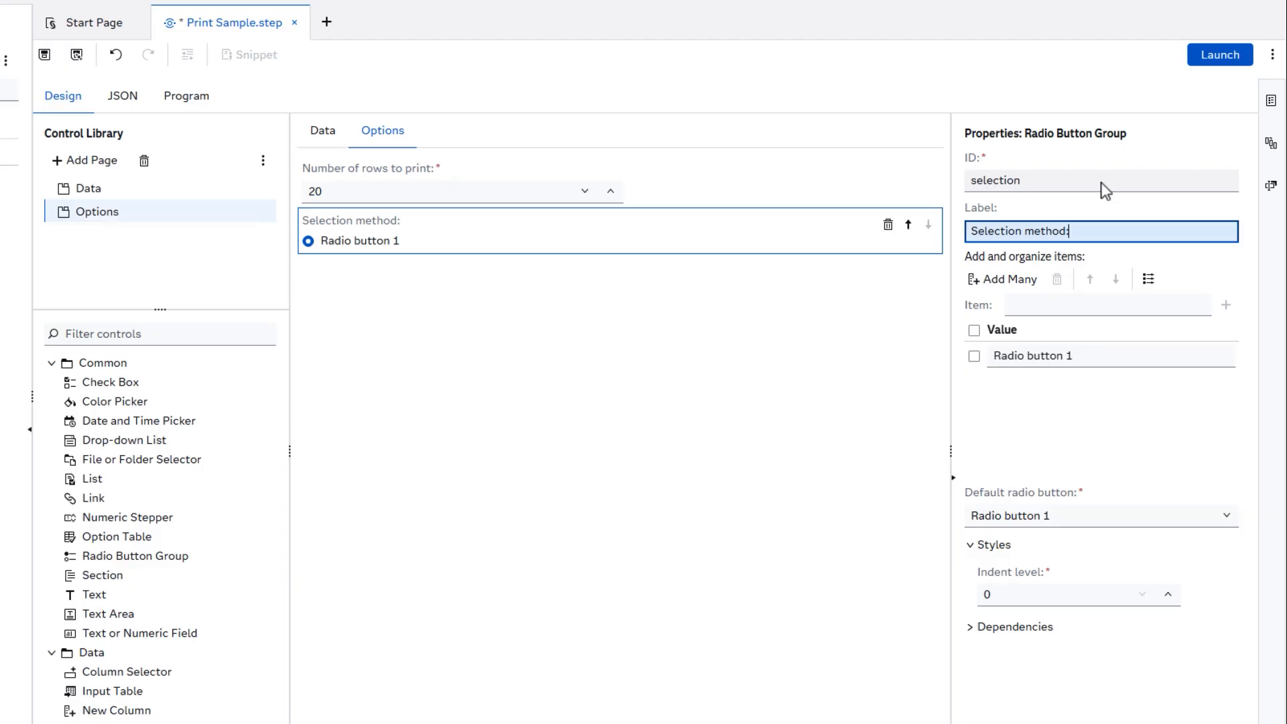
Step: Set the first radio button's value to FIRST and give it the separate label "First N rows"
click(1047, 356)
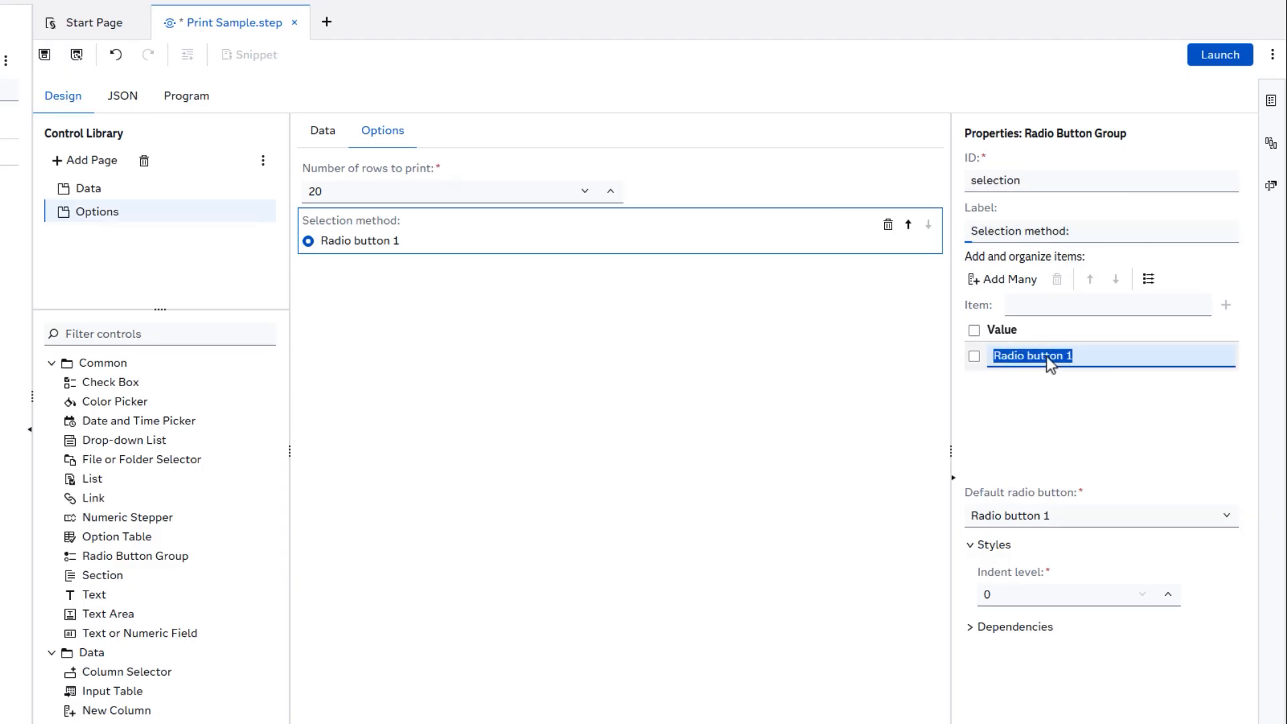
text(FIRST)
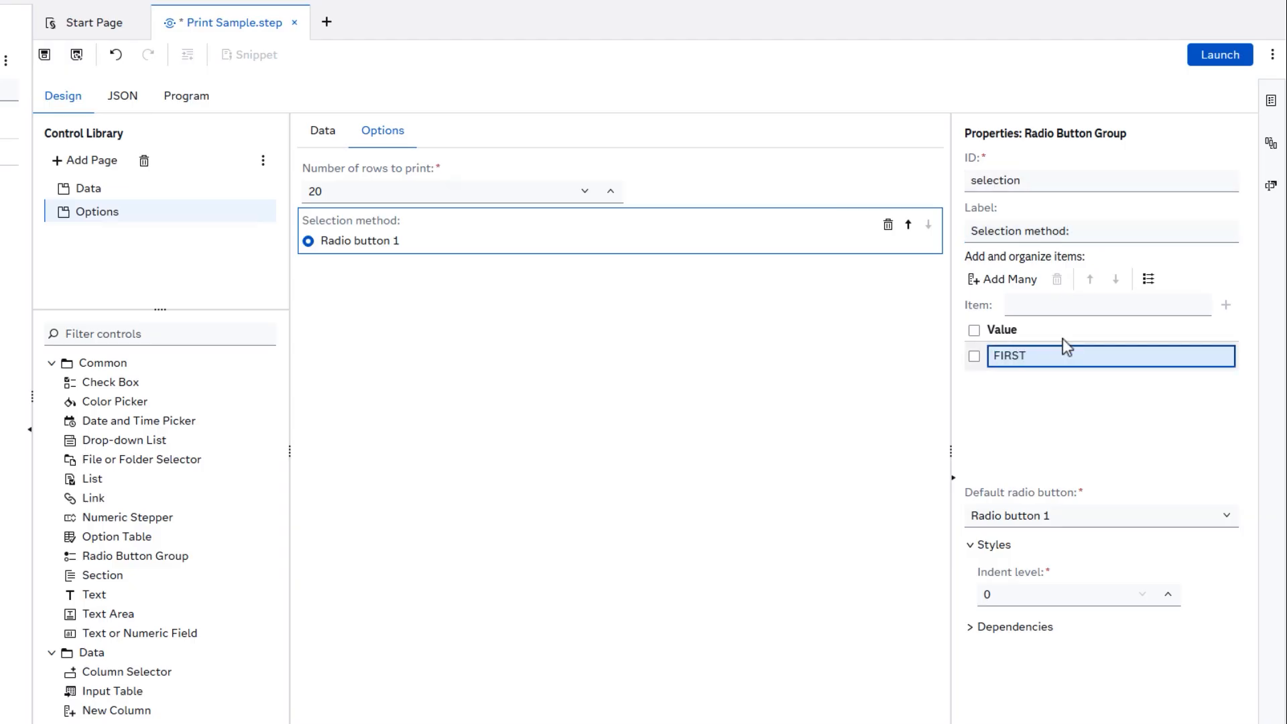
click(1148, 281)
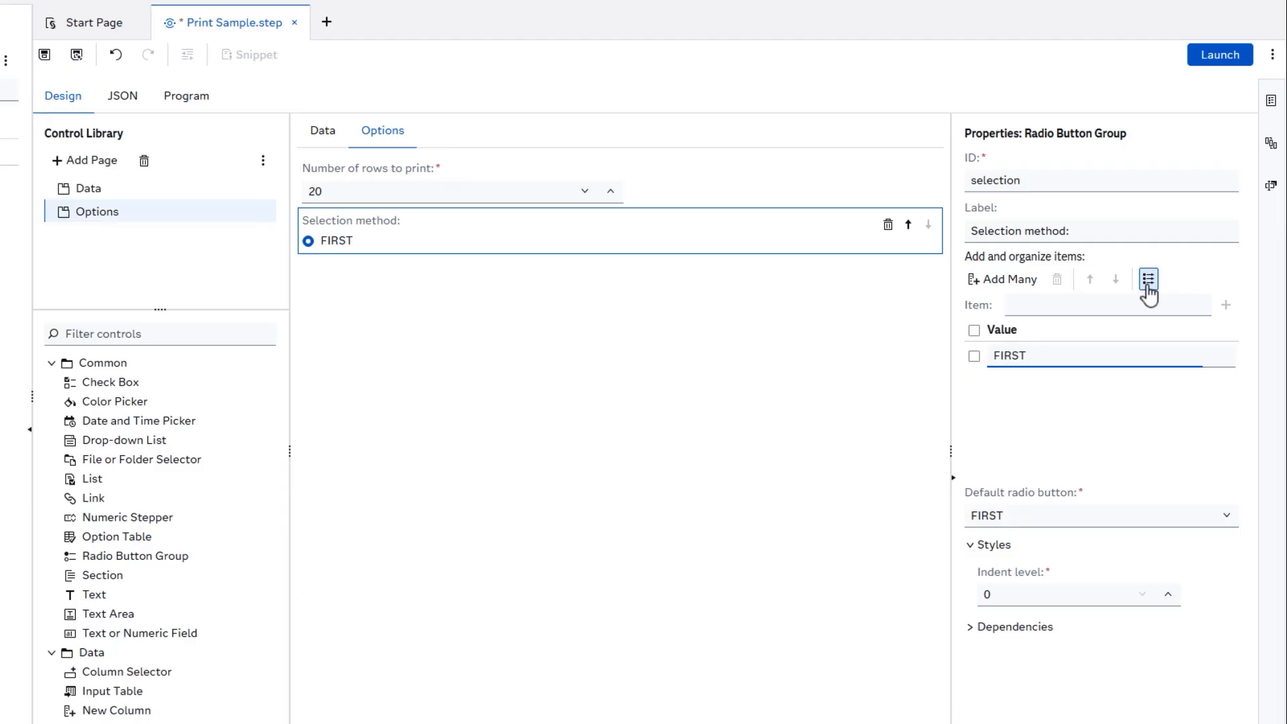
double_click(1176, 360)
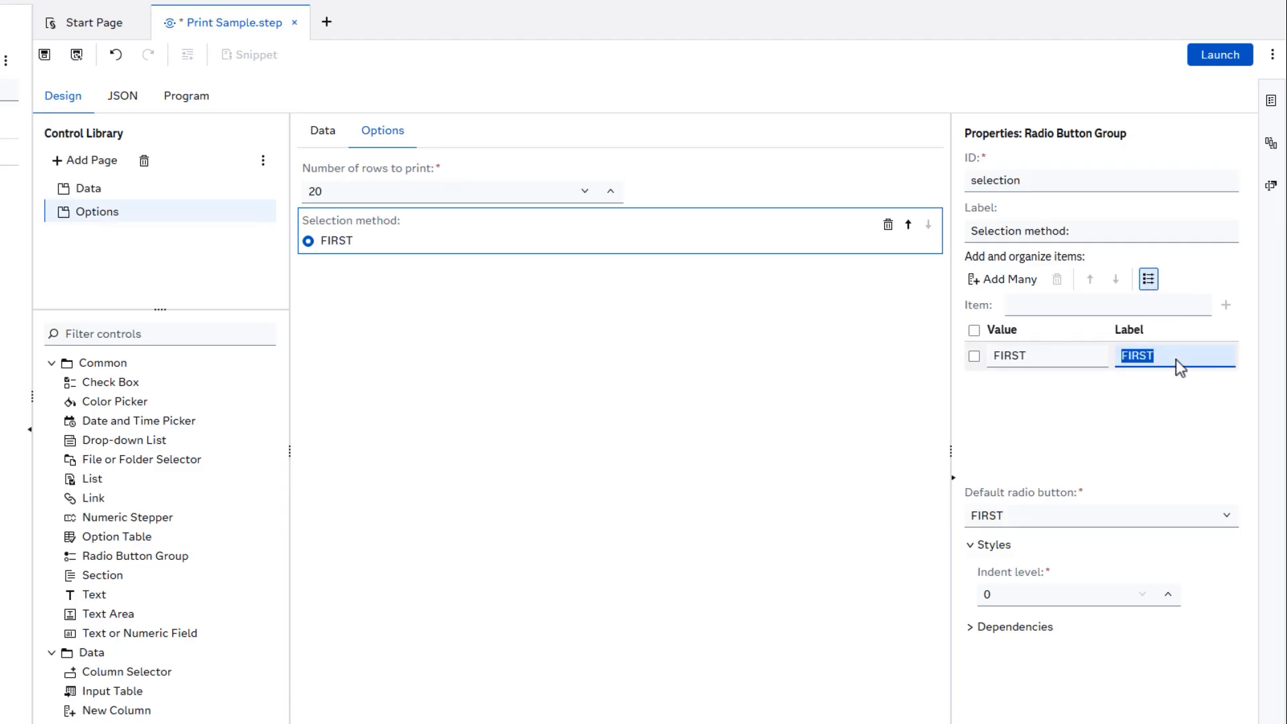
text(First N rows)
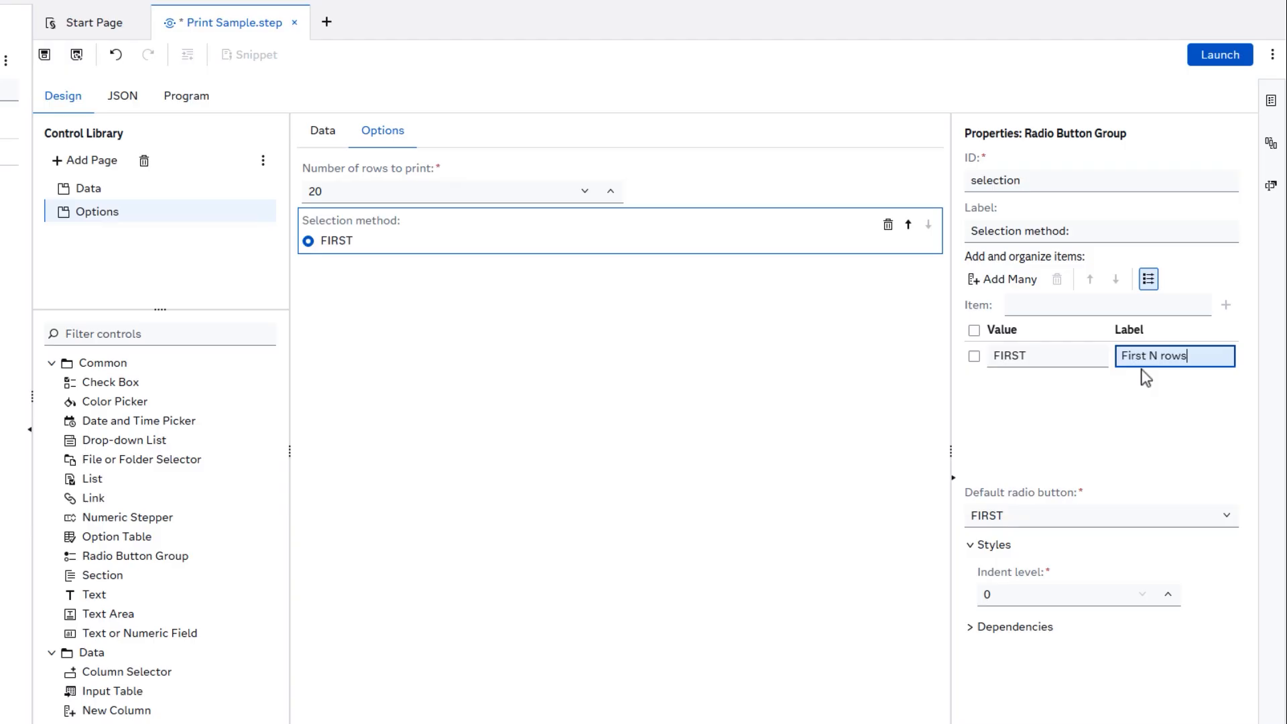
Step: Add a second radio button with the value RANDOM and the label "Random sample"
click(1028, 301)
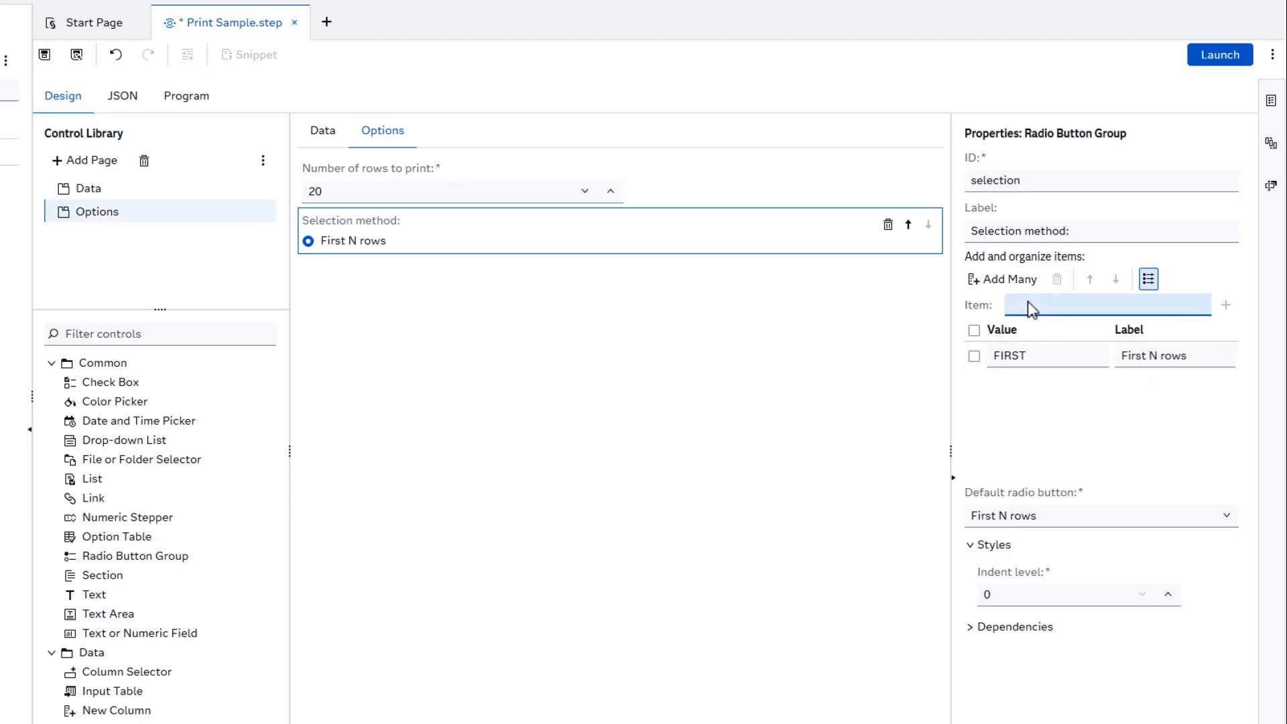
text(RANDOM)
click(1227, 305)
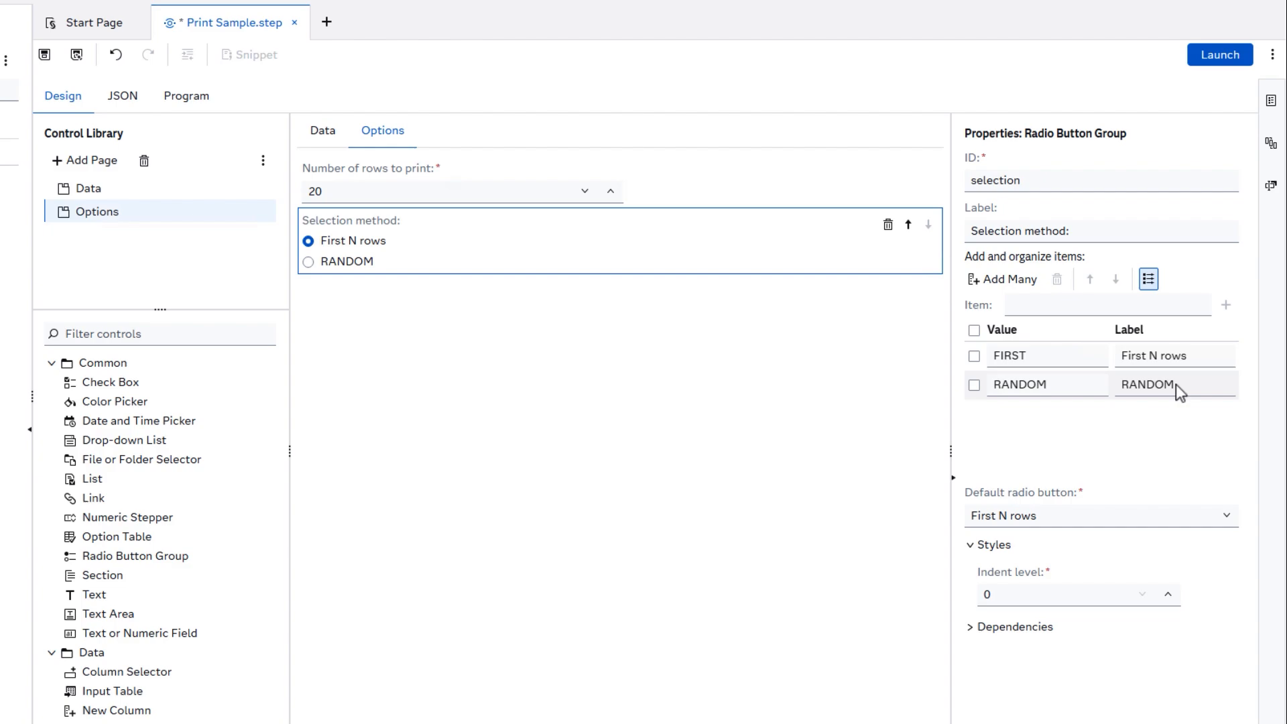
double_click(1176, 384)
text(Random sample)
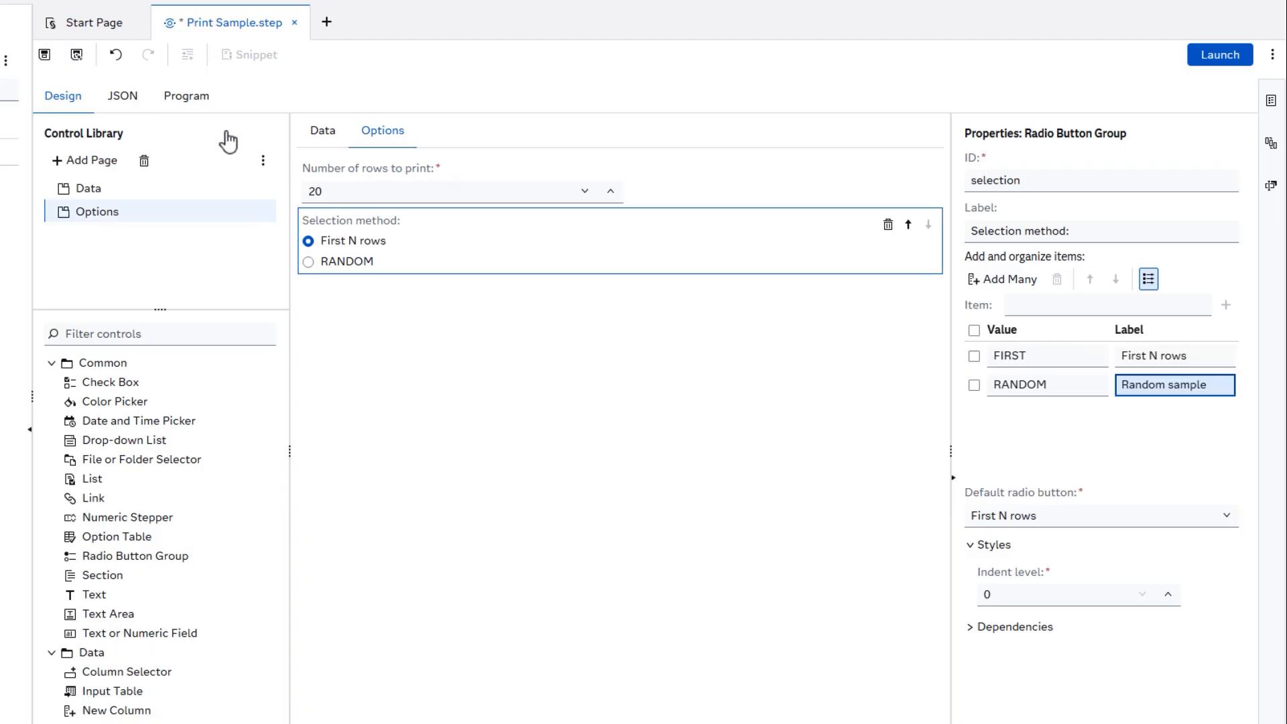
Step: Delete the %let selection=FIRST; line from the step's program
click(195, 102)
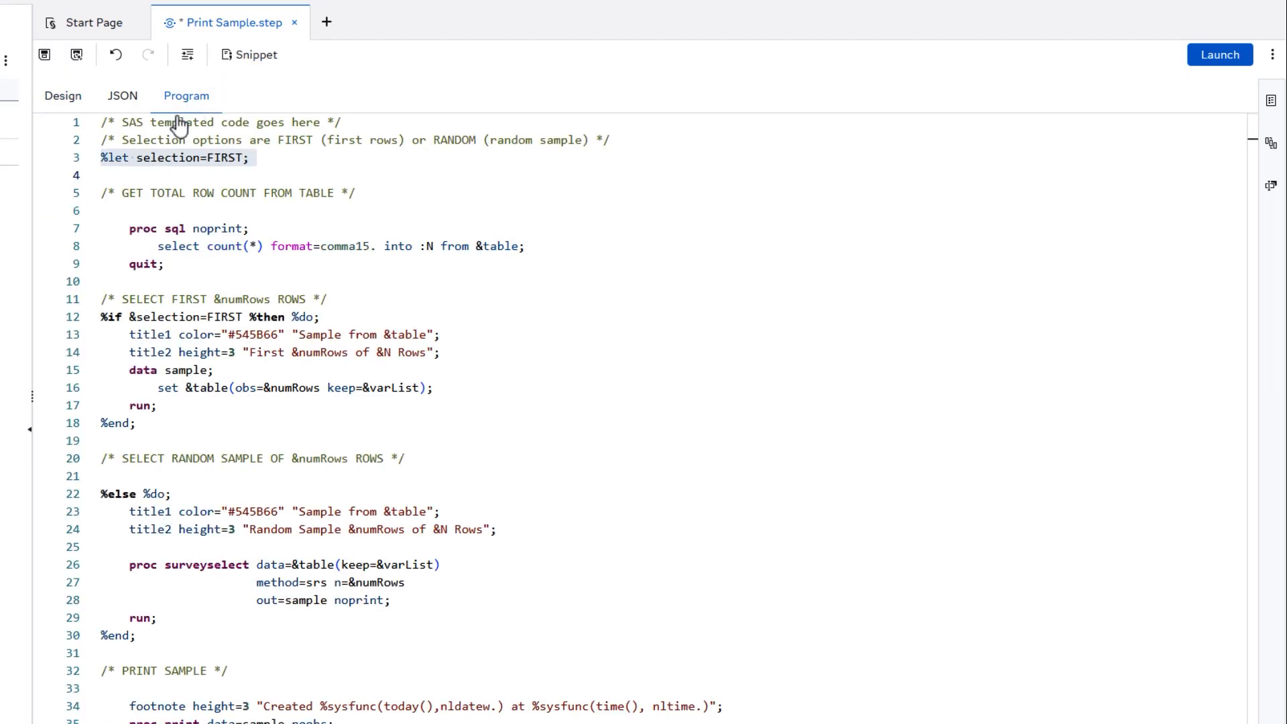
click(74, 157)
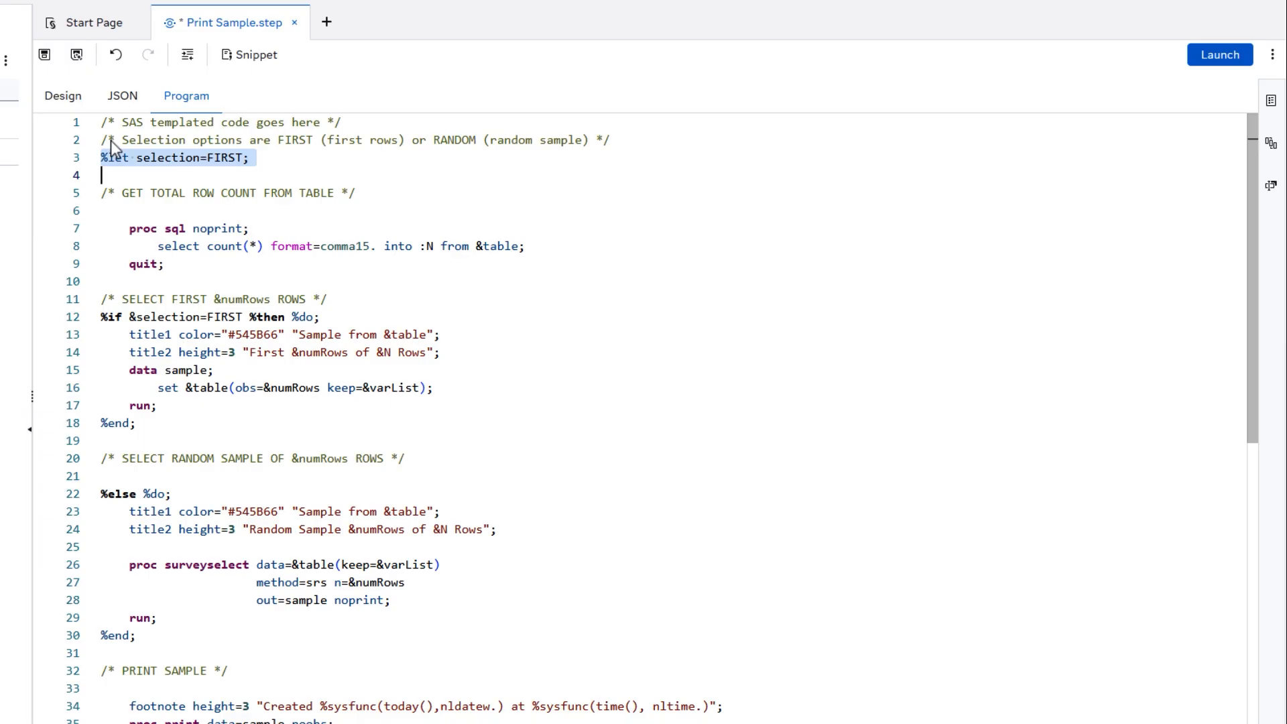
key(BackSpace)
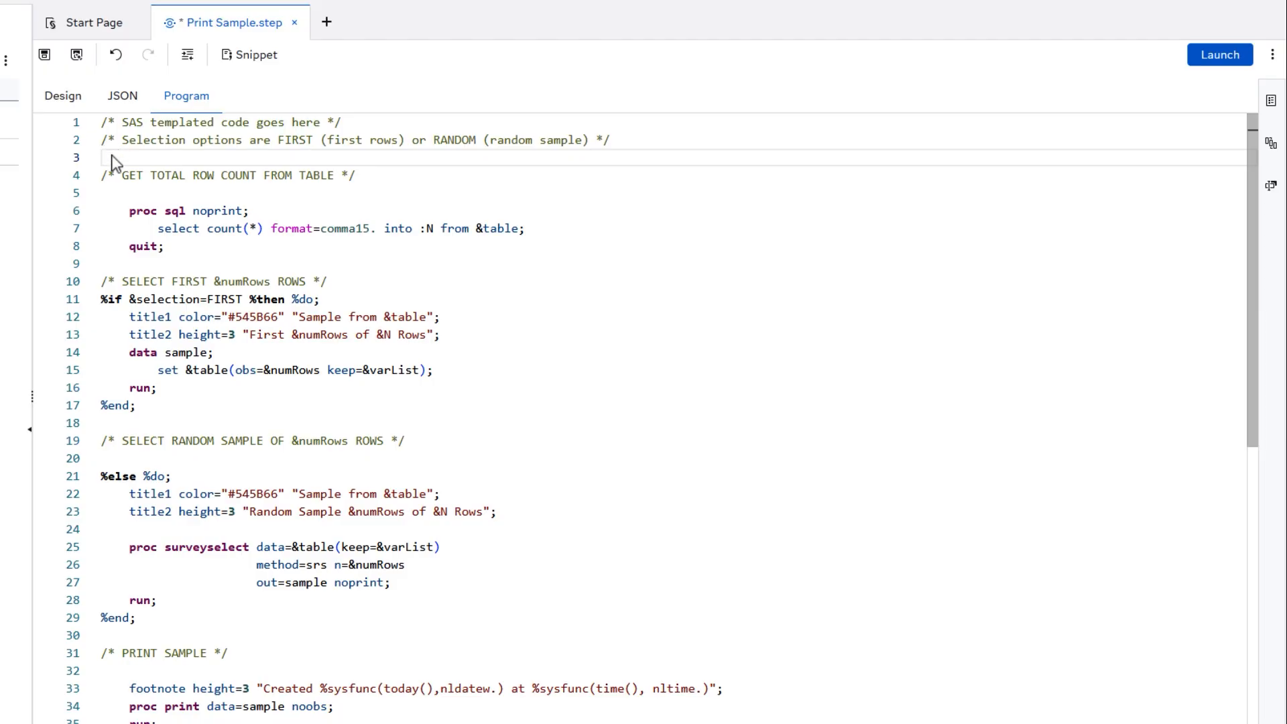
Step: Examine the program's first-rows and random-sample branches and the method option in proc surveyselect
click(69, 299)
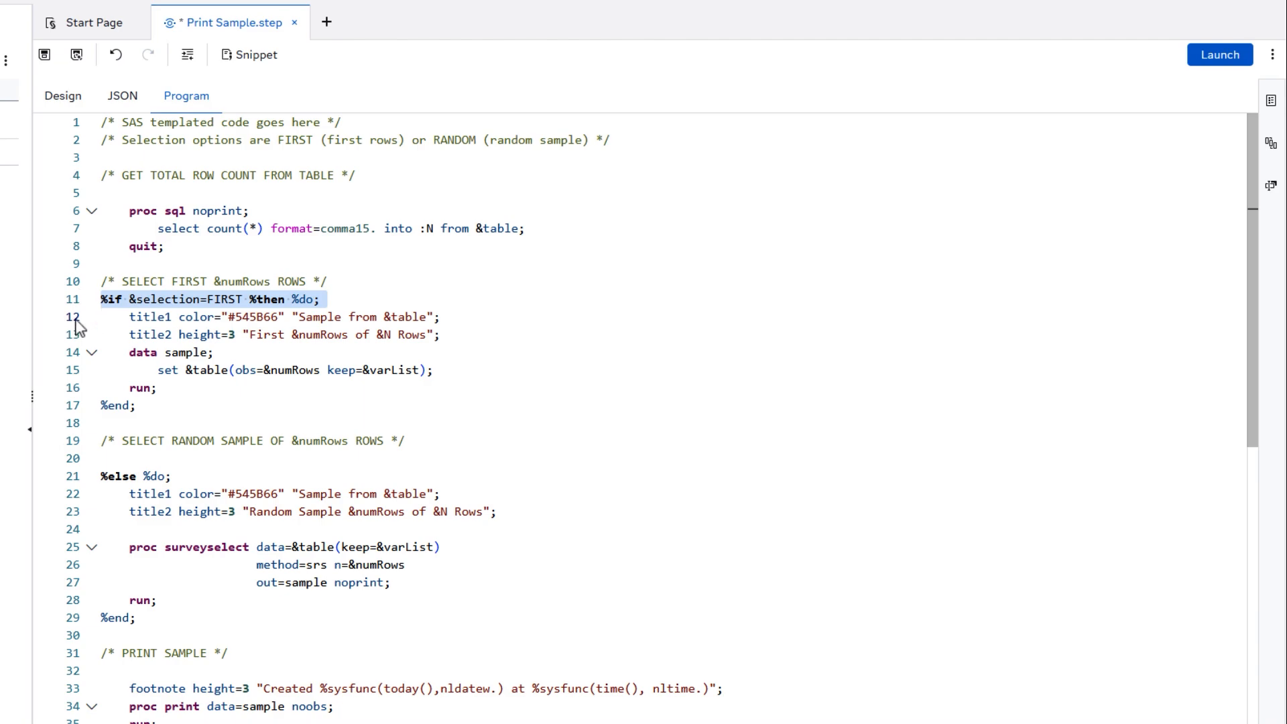
click(72, 477)
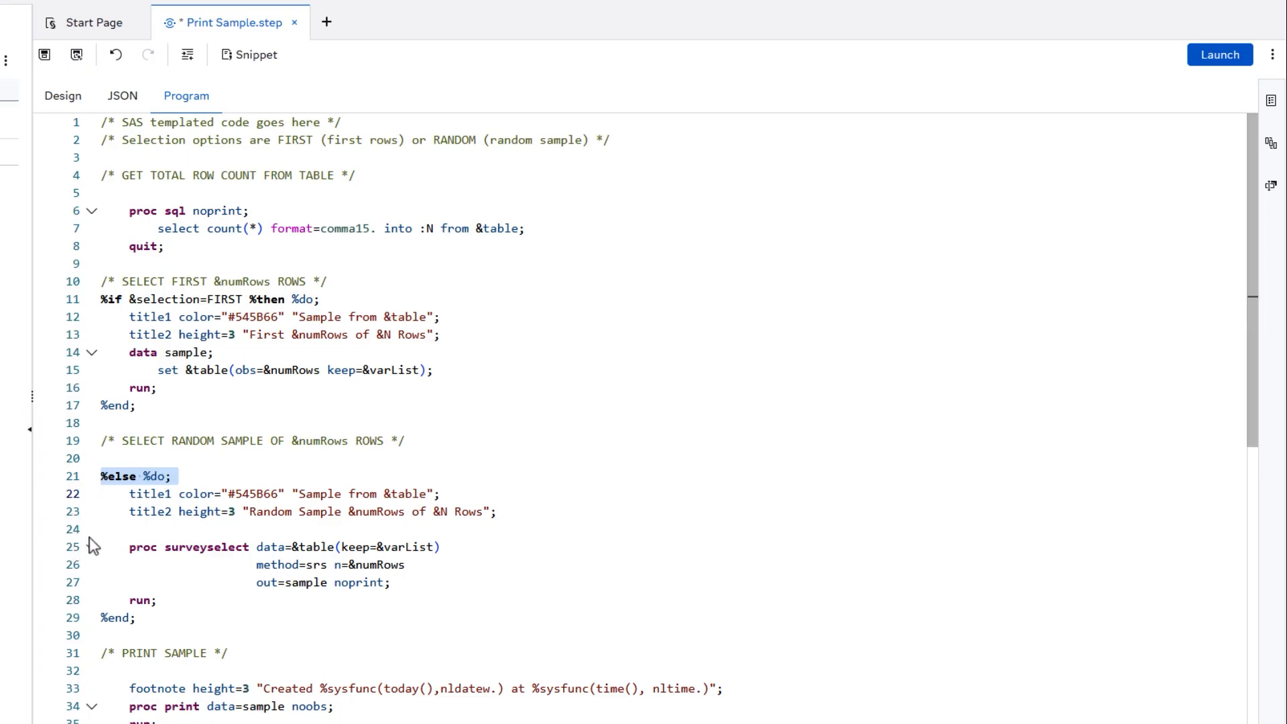
drag(256, 565, 331, 575)
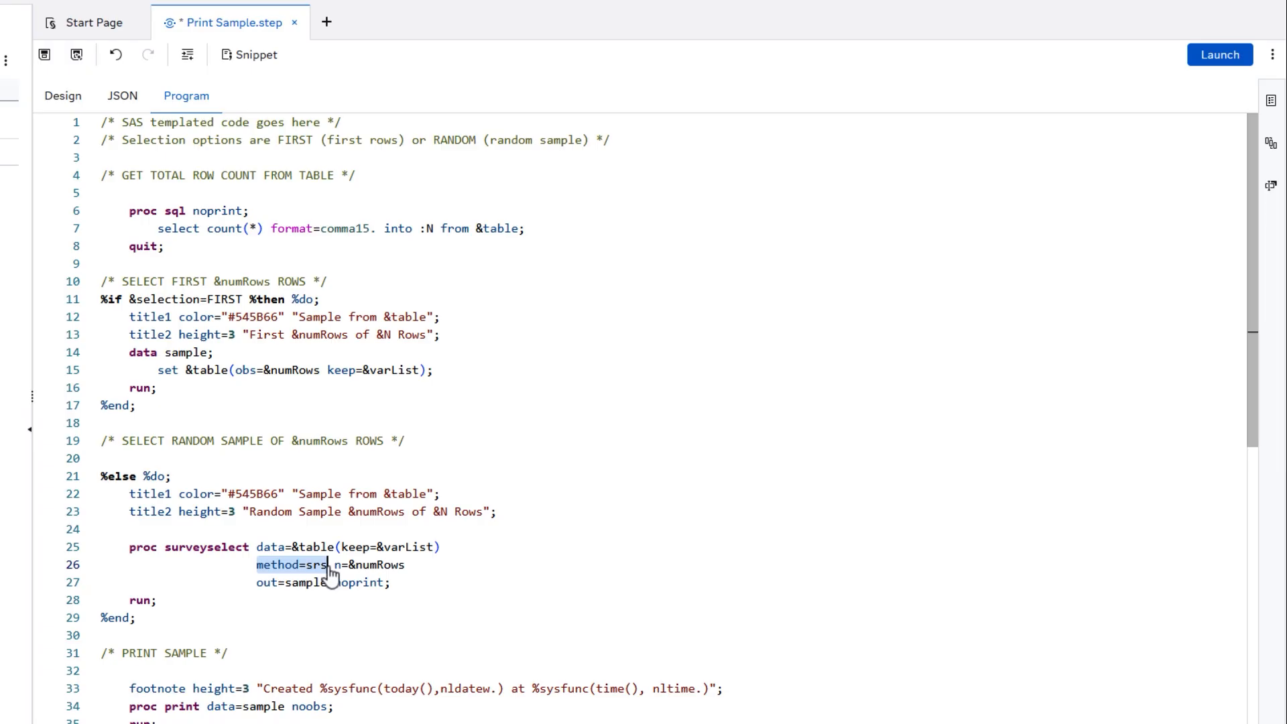
mouse_move(285, 574)
click(830, 402)
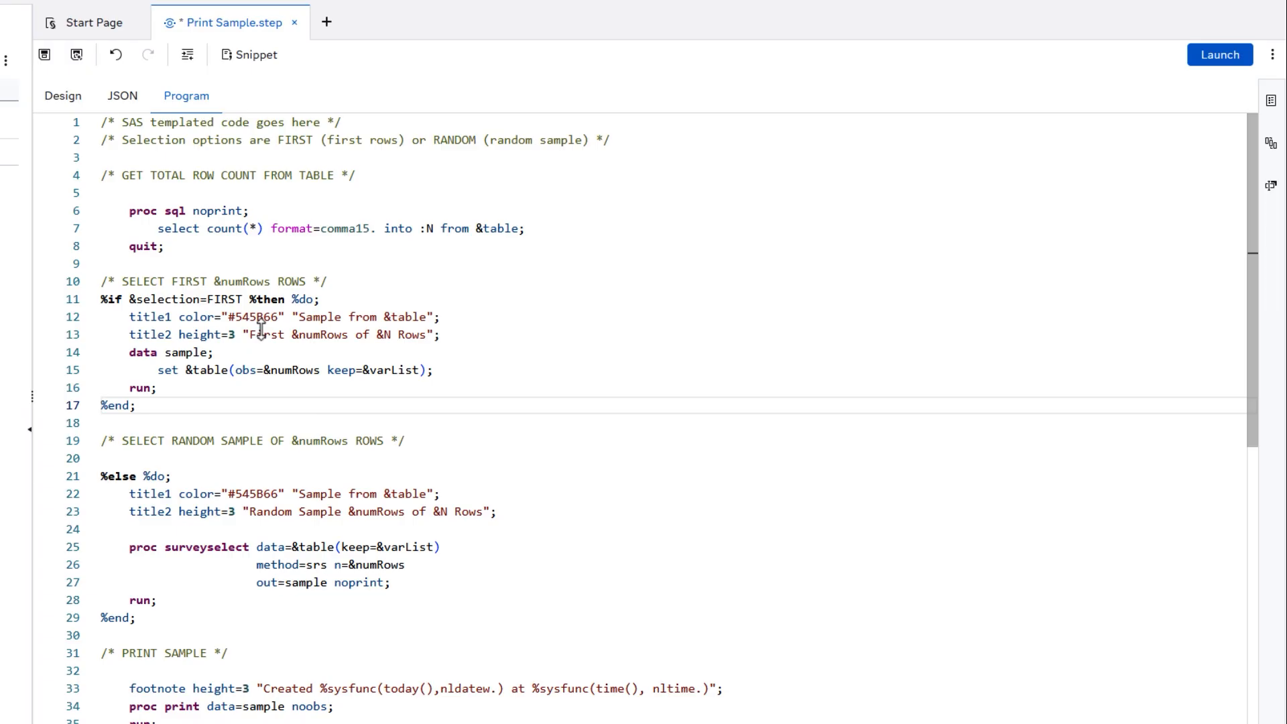
Step: Add a Drop-down List below the radio buttons on the Options page with ID rsMethod and label "Random sample method:"
click(67, 97)
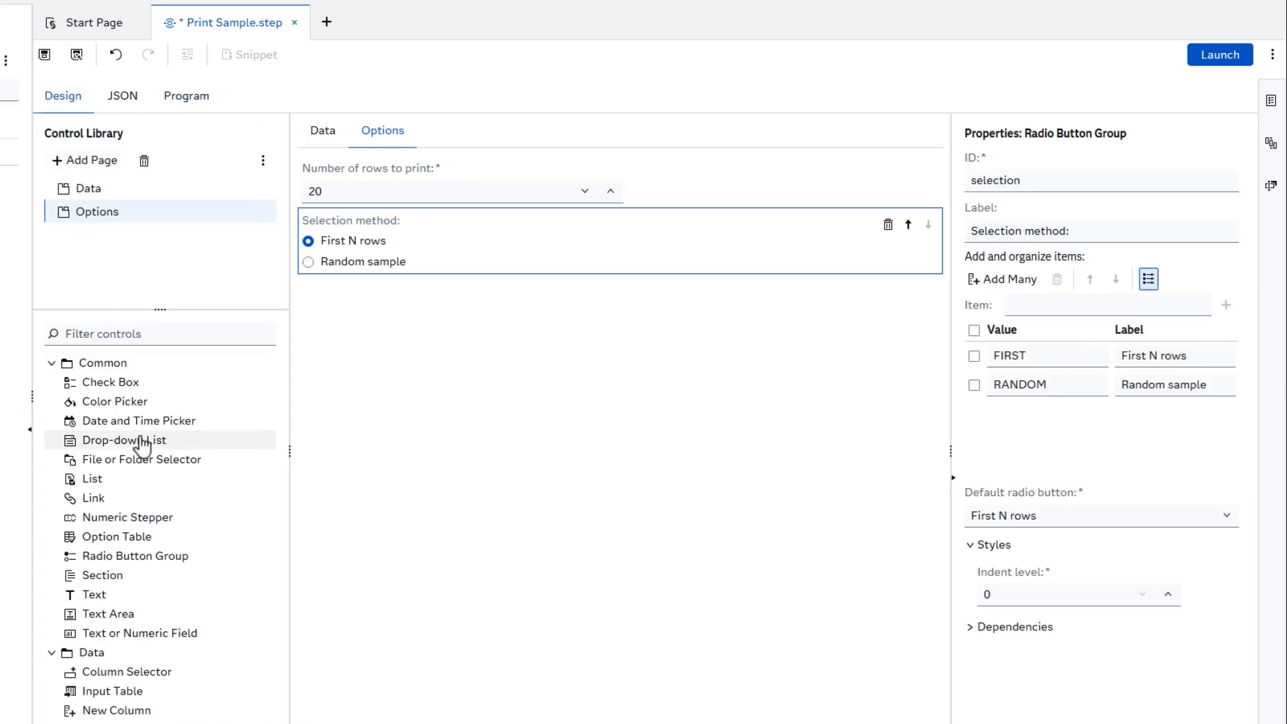
drag(143, 445, 474, 390)
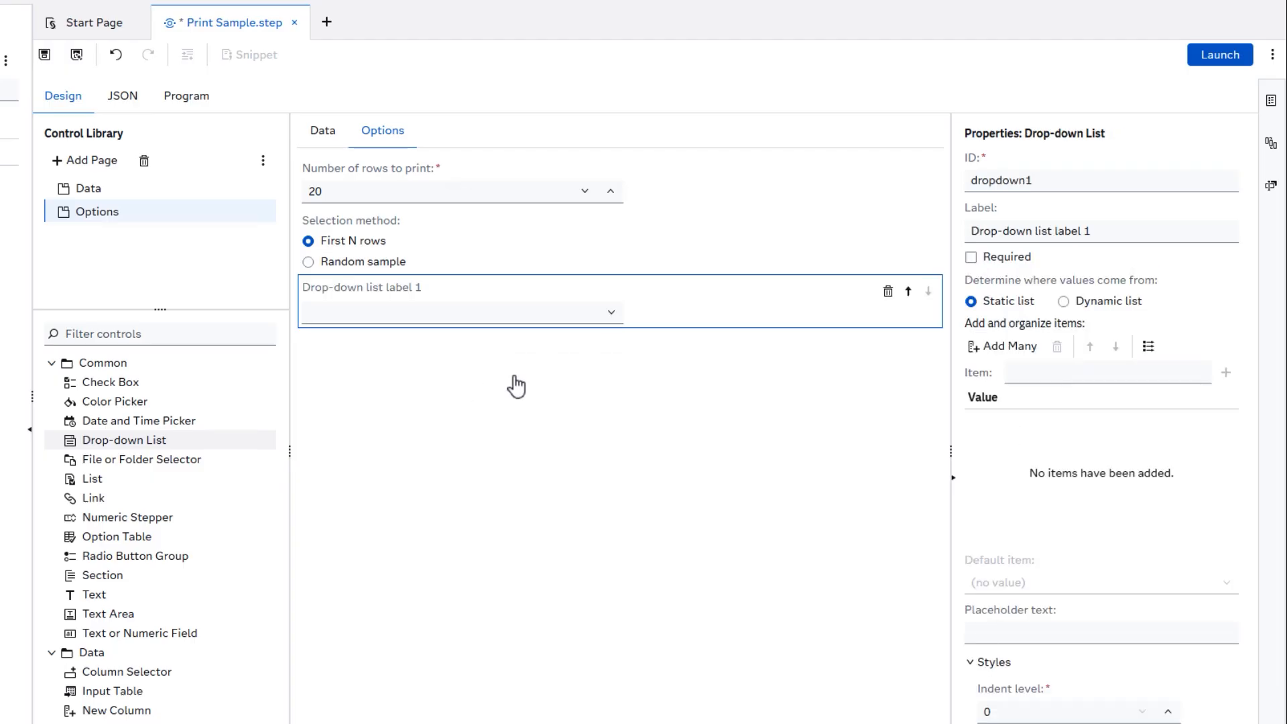
double_click(1067, 181)
text(rsMethod)
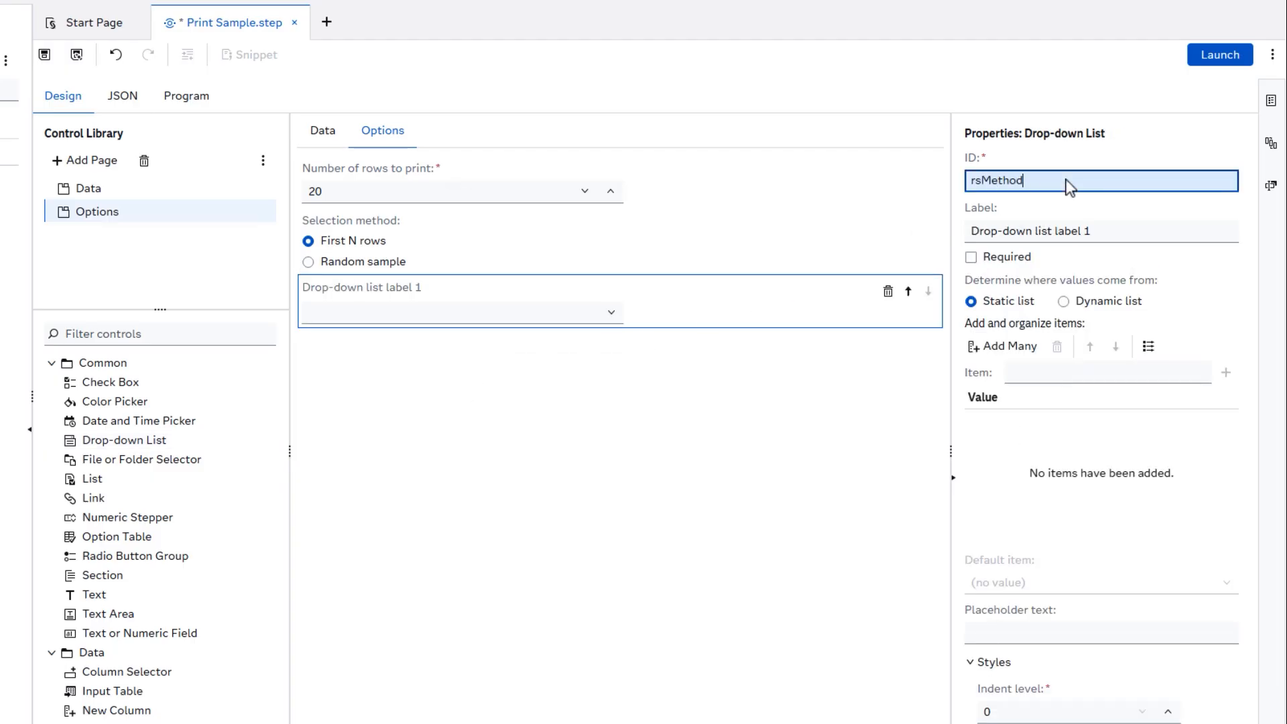
key(Tab)
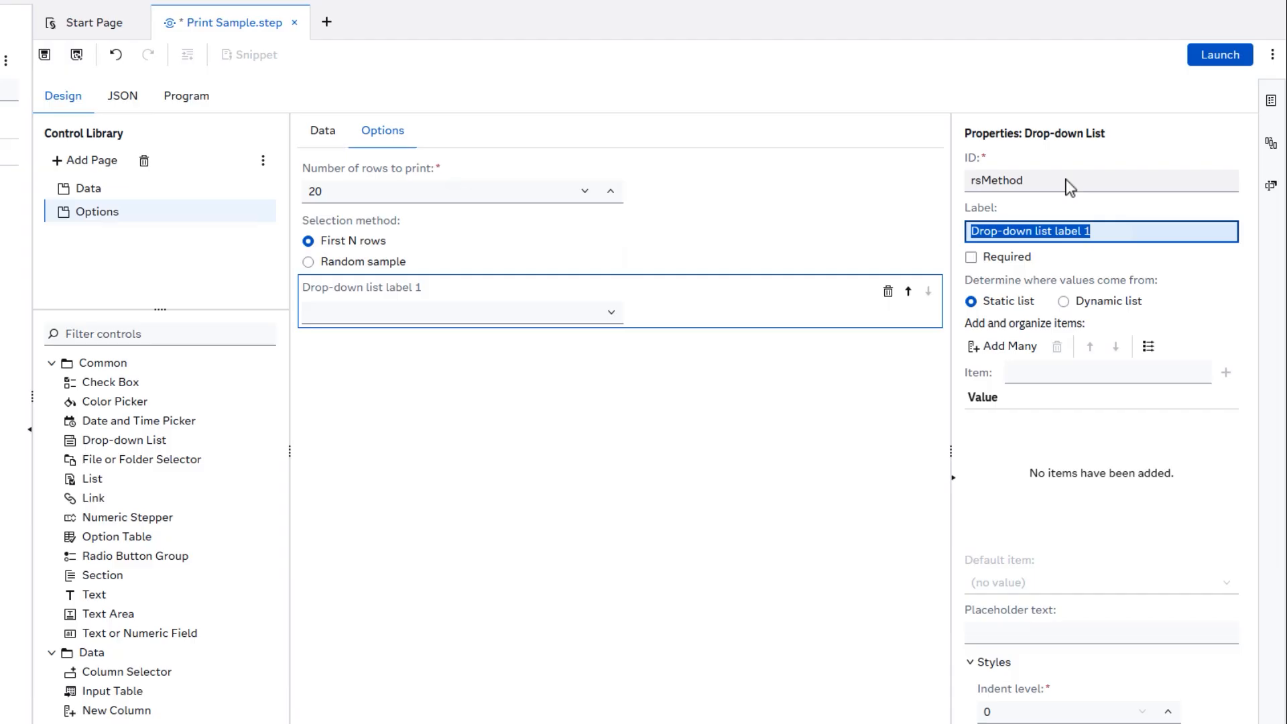
text(Rand)
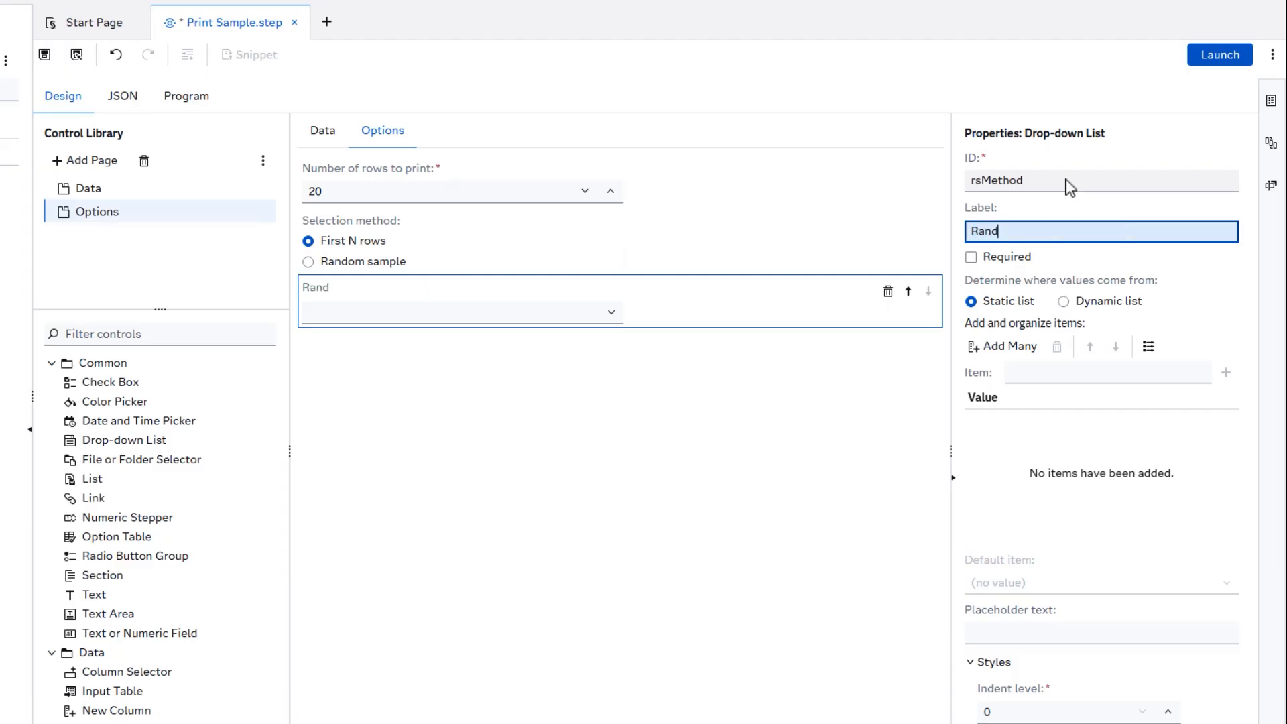
text(om sample method:)
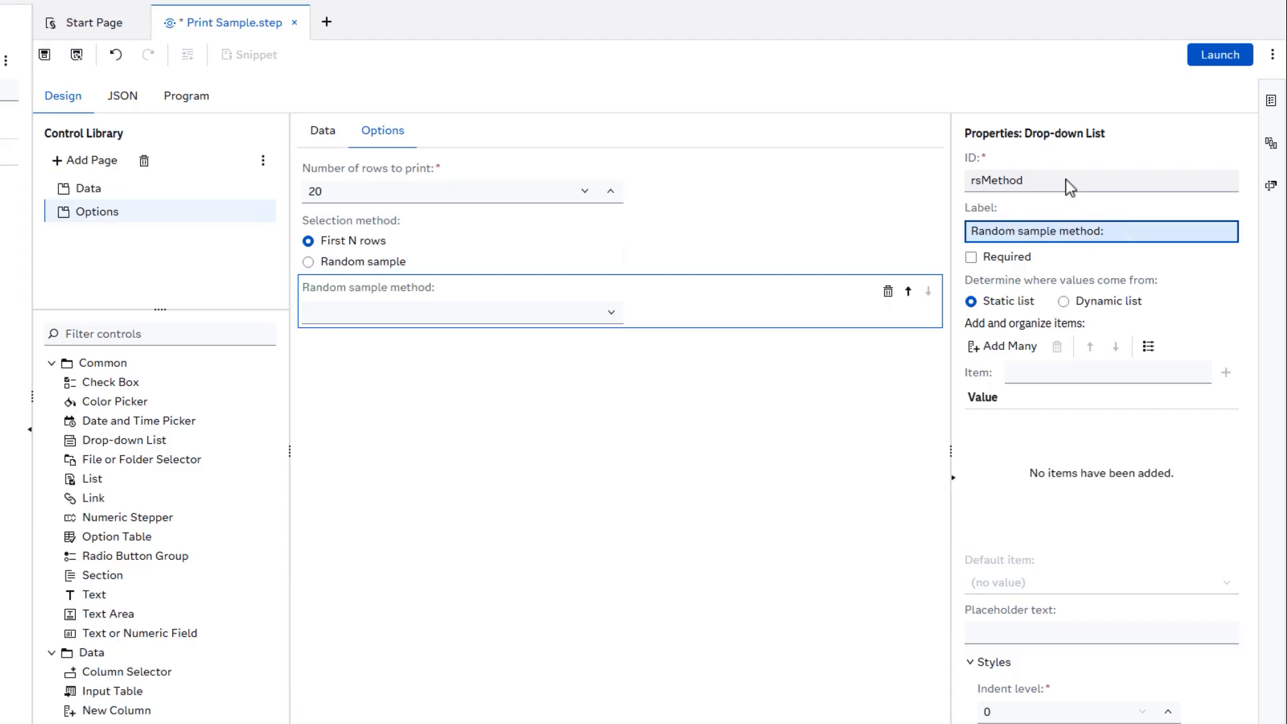
Step: Make the random sample method list required and add the static items SRS and URS
click(971, 257)
click(1021, 348)
text(SRS )
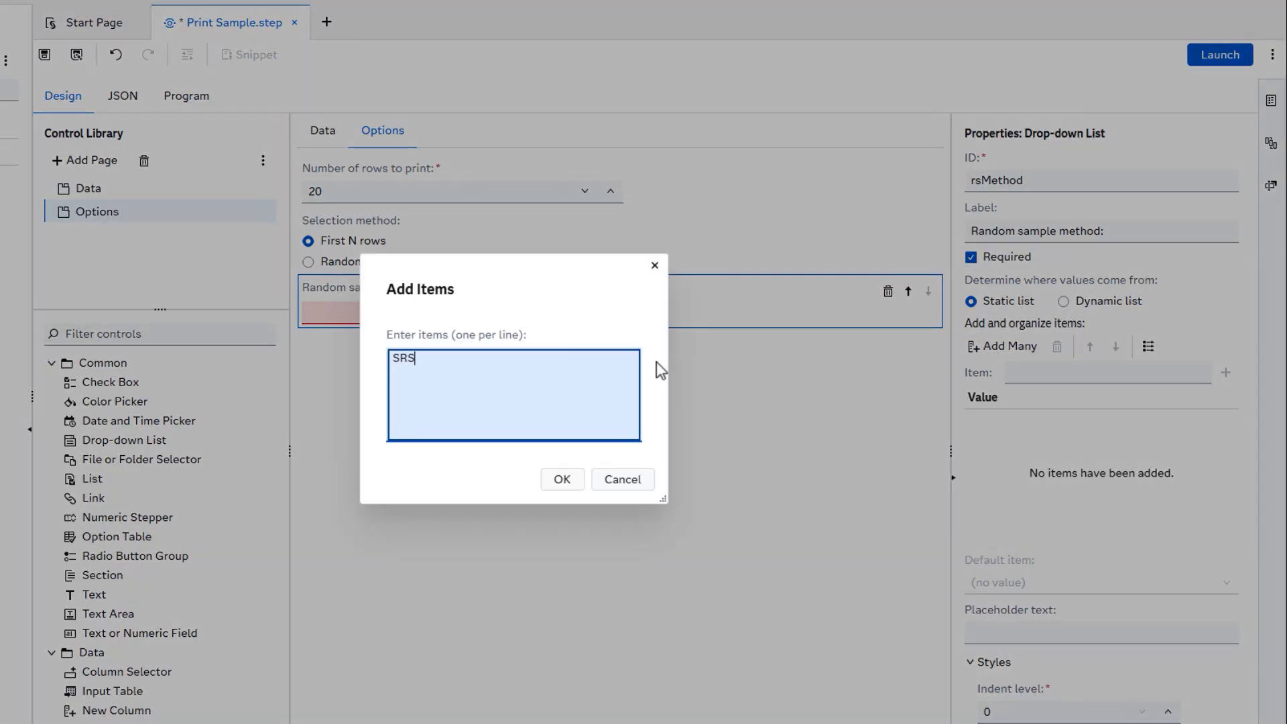
text(URS)
click(564, 479)
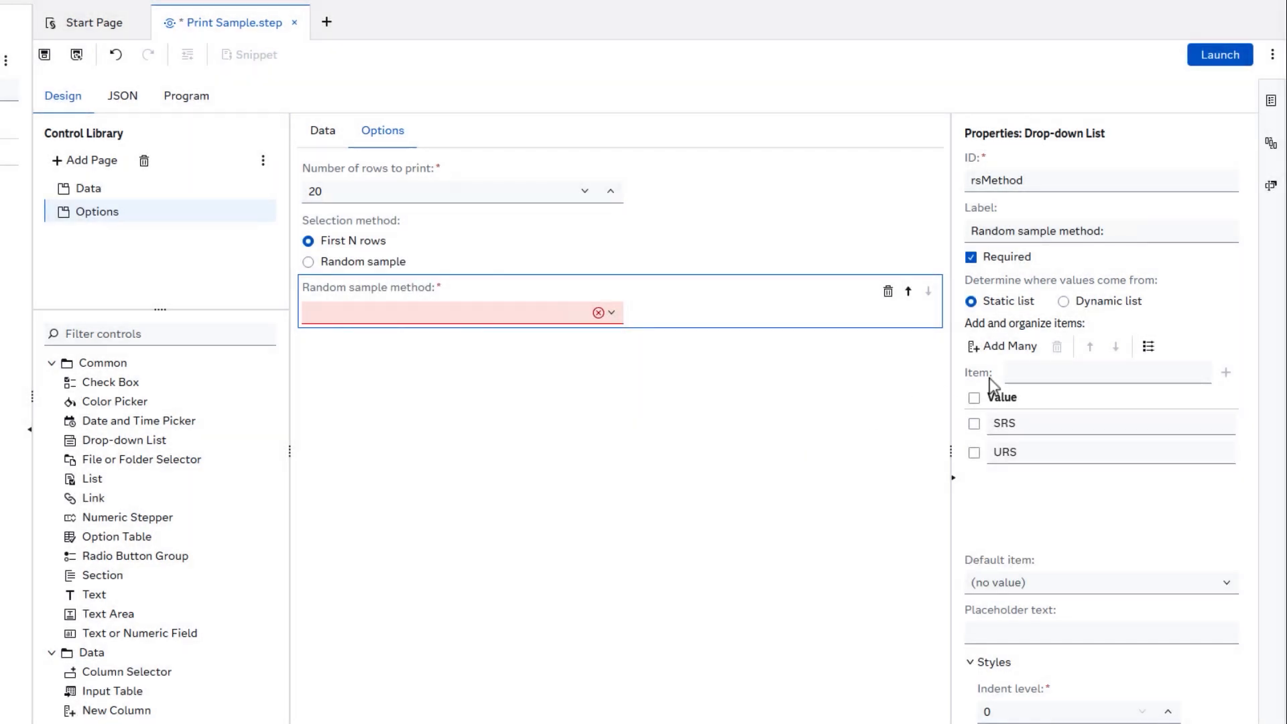
Step: Turn on separate item labels and label the SRS value "Simple random sample (without replacement)"
click(1148, 347)
drag(948, 376, 887, 376)
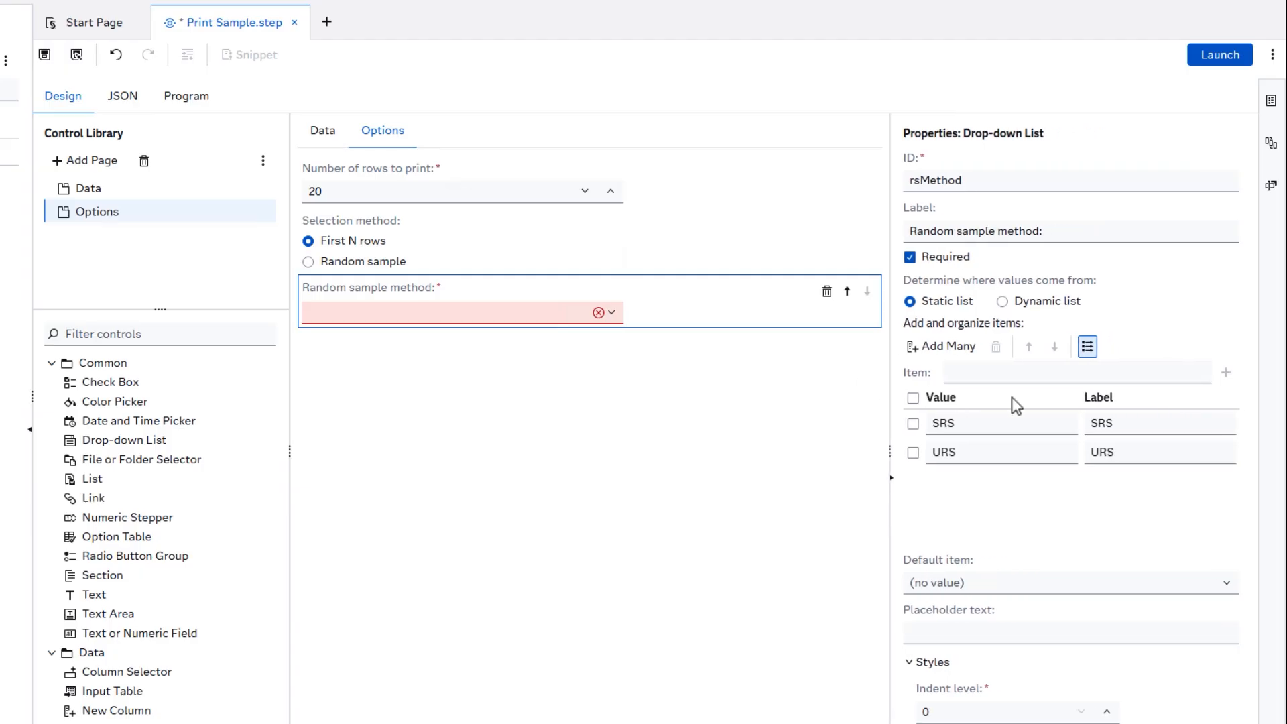
double_click(1099, 423)
text(Simple rand)
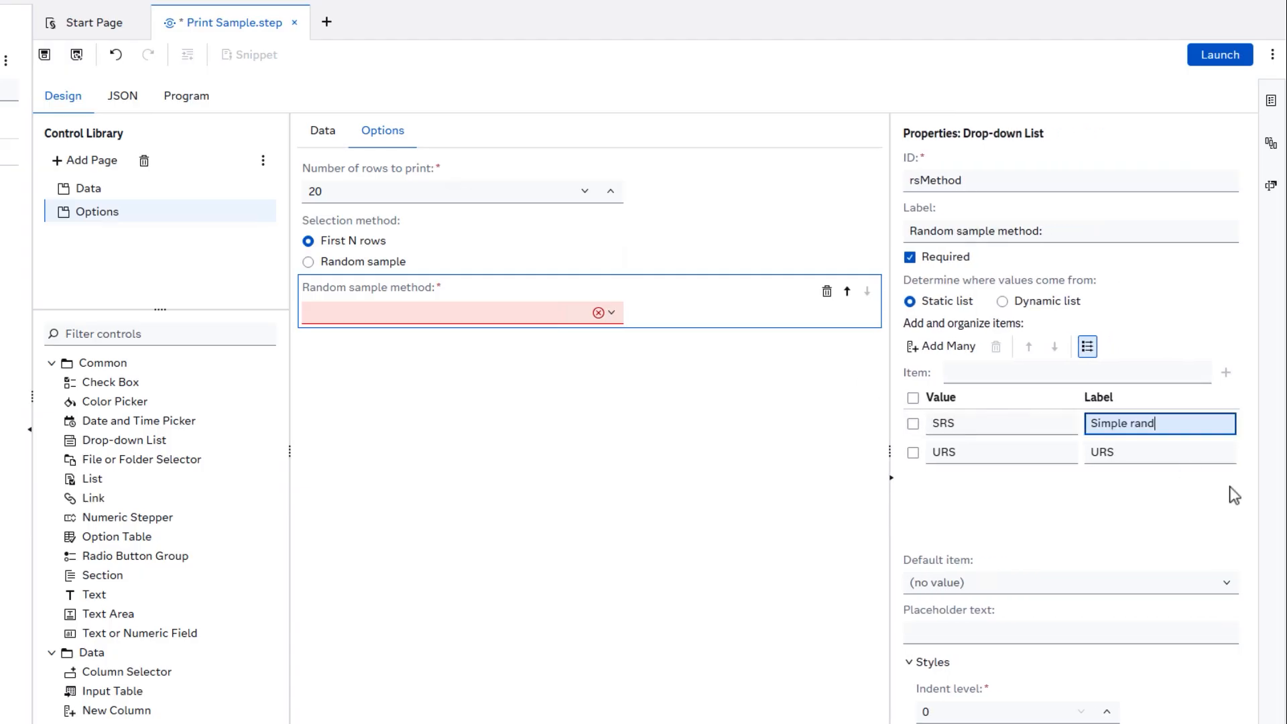
text(om sample (without replacement))
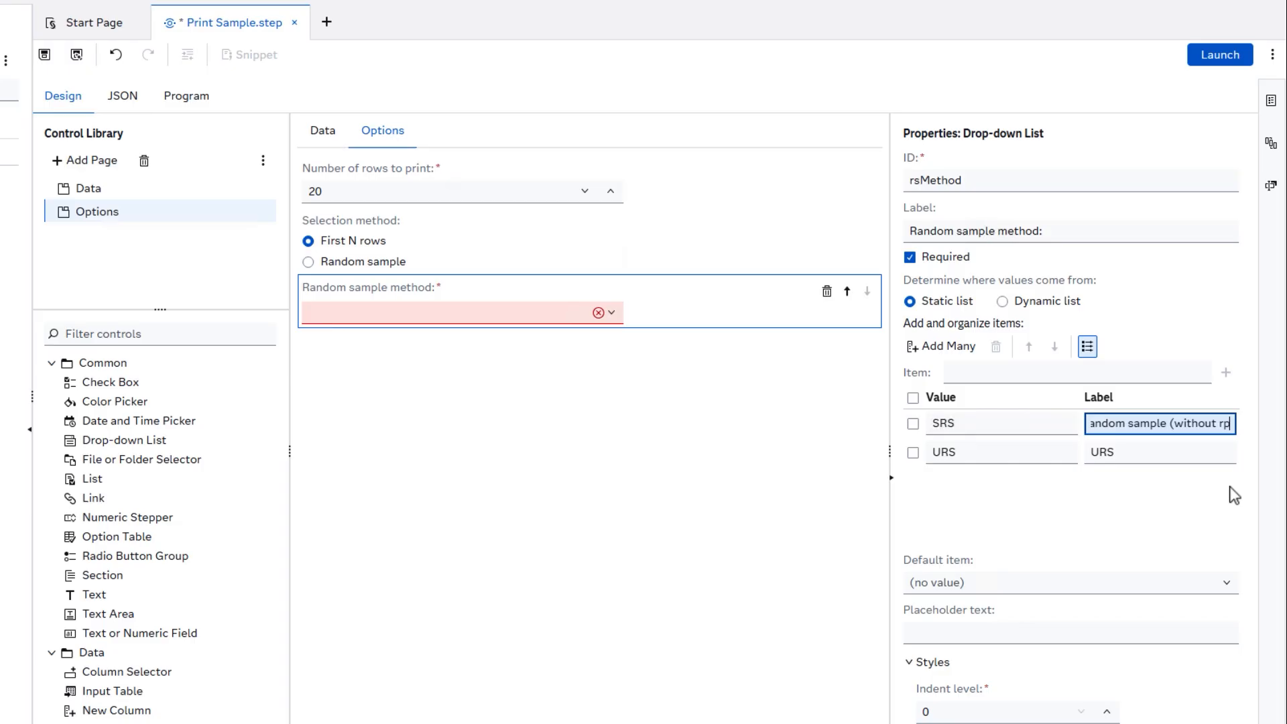
Step: Label the URS value "Unrestricted random sample (with replacement)" and set the list's default item to "Simple random sample (without replacement)"
key(Tab)
key(Tab)
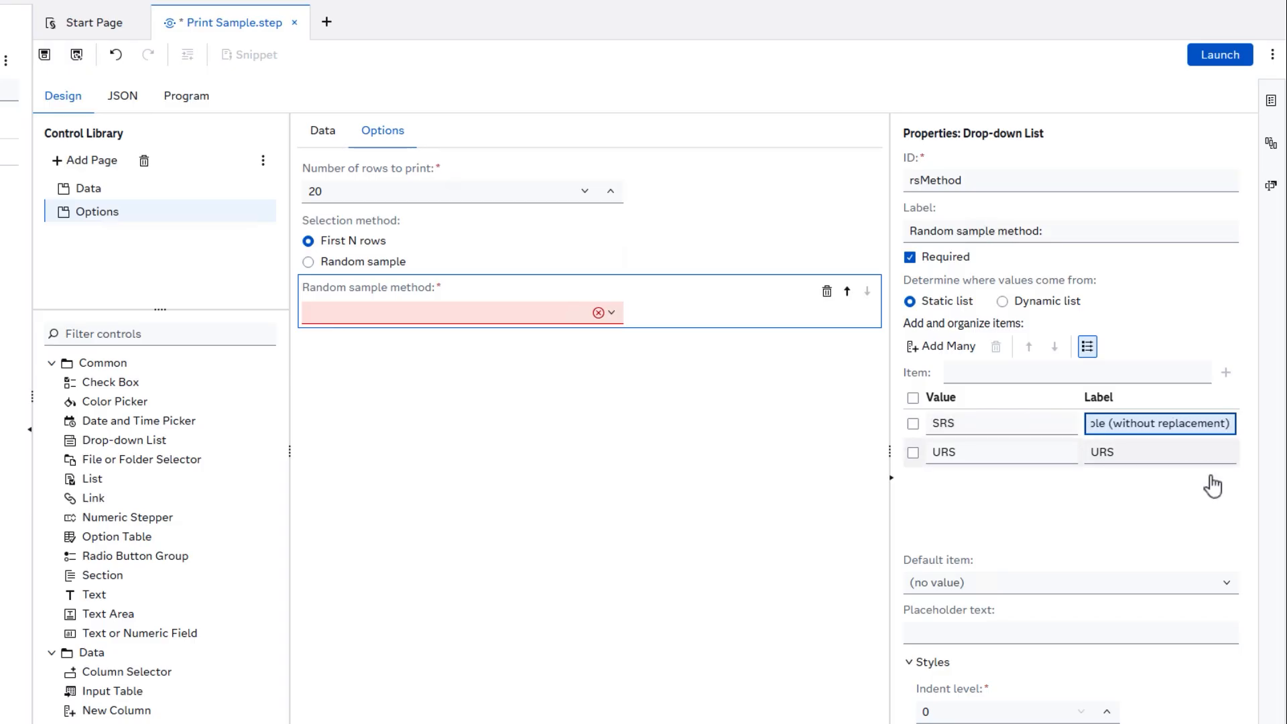
text(Unrestricted ran)
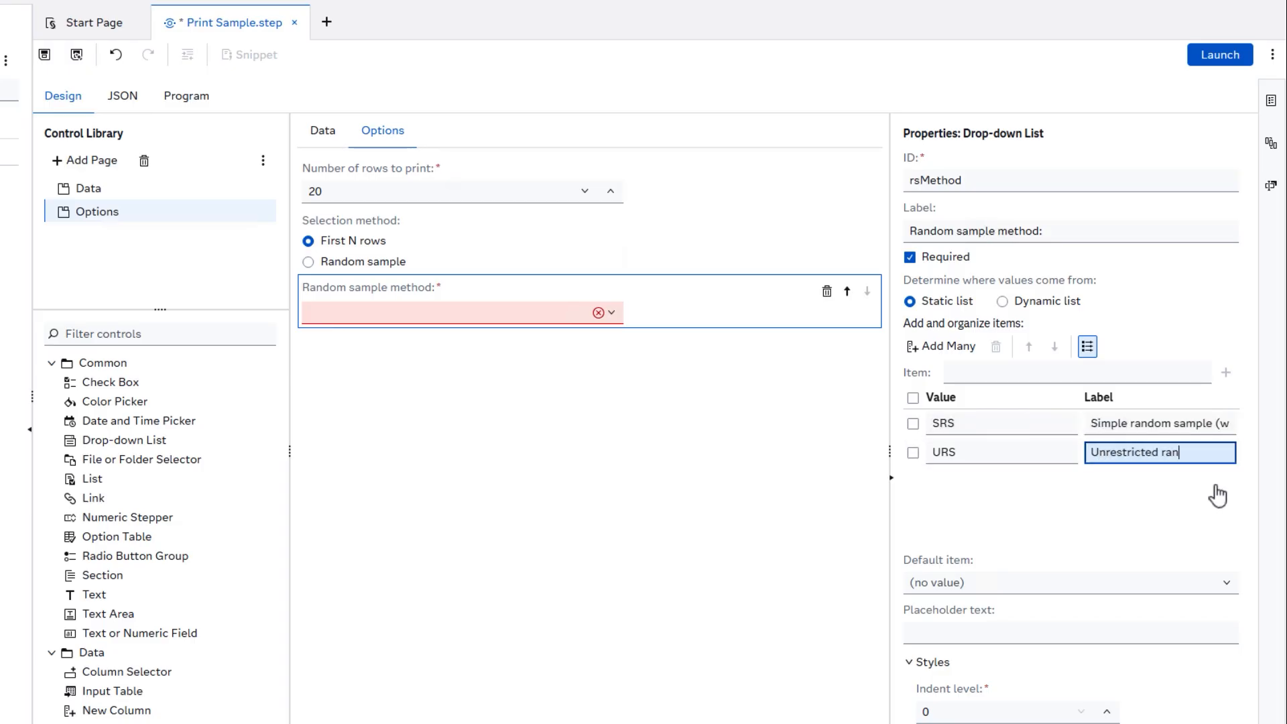
text(dom sample (with replacement))
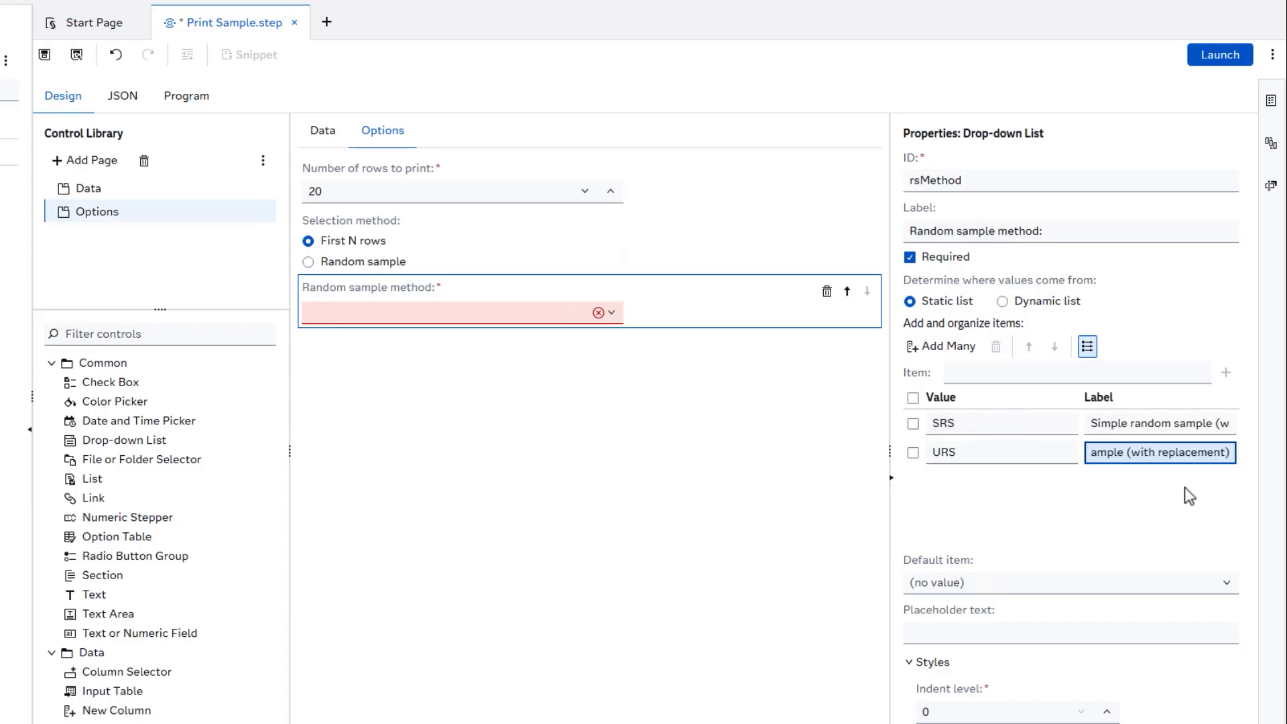
click(1201, 587)
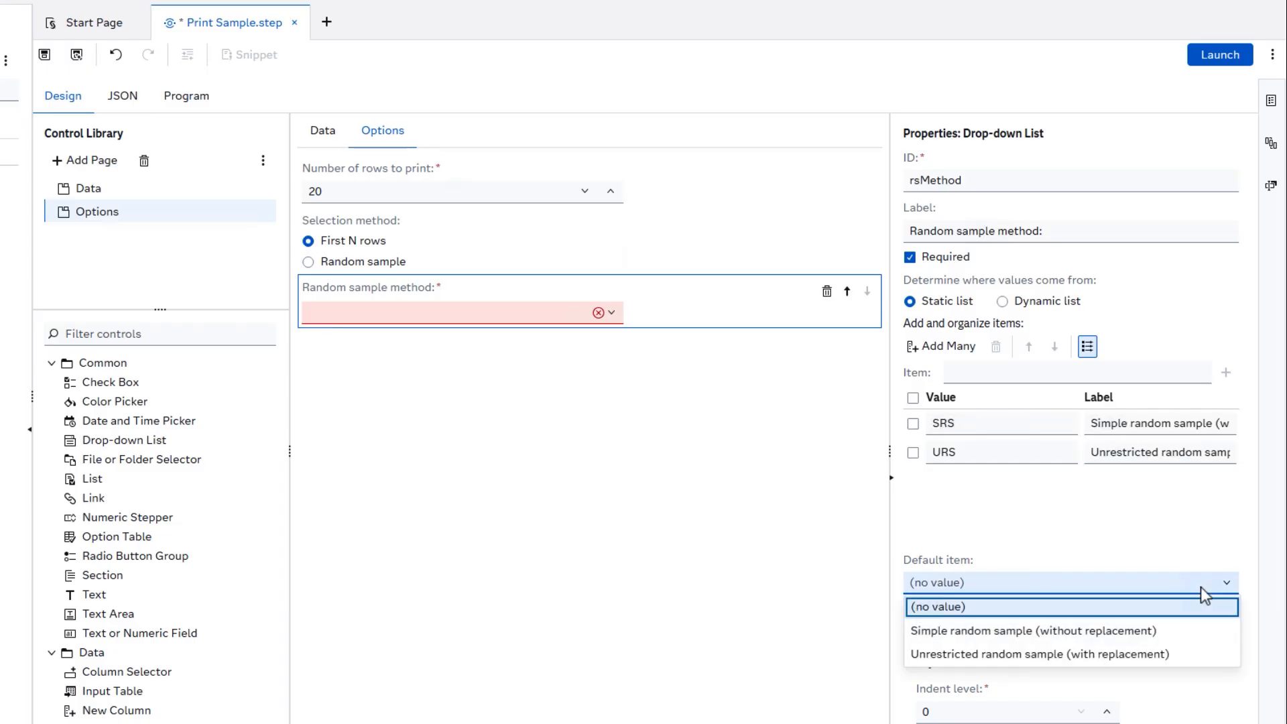
click(1142, 632)
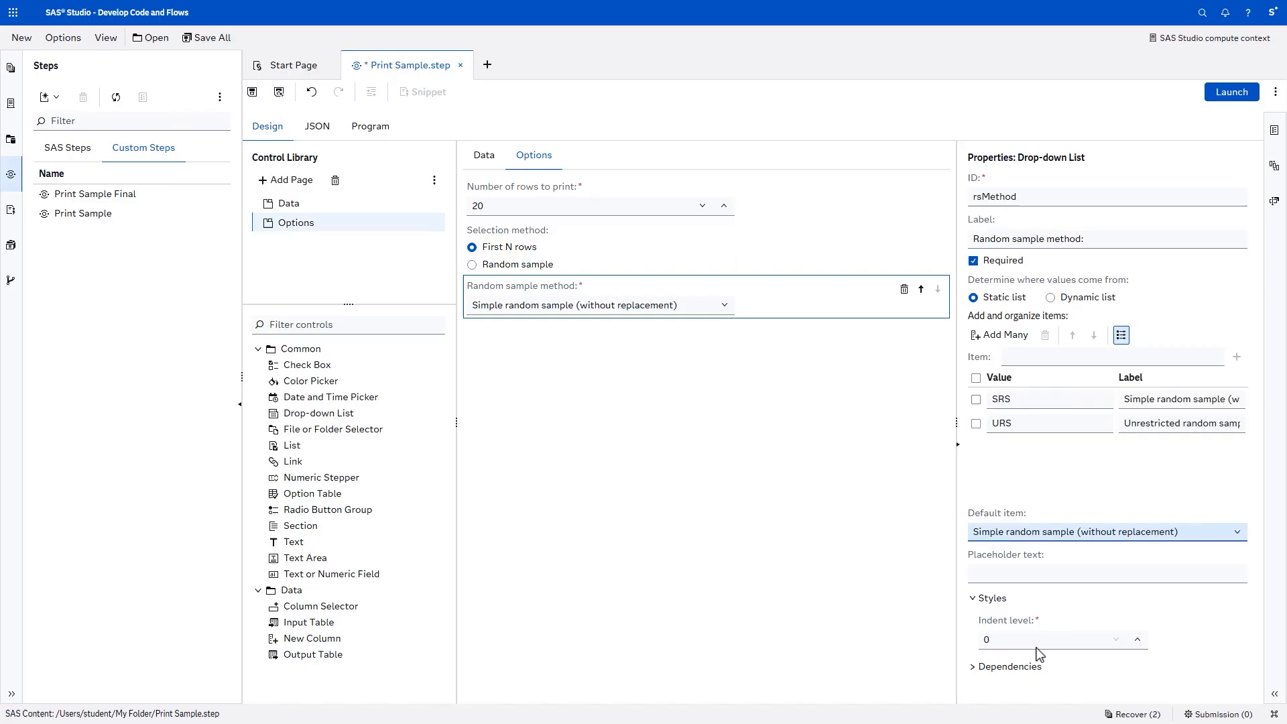
Step: Set the drop-down list's visibility dependency to ["$selection", "=", "RANDOM"]
click(975, 669)
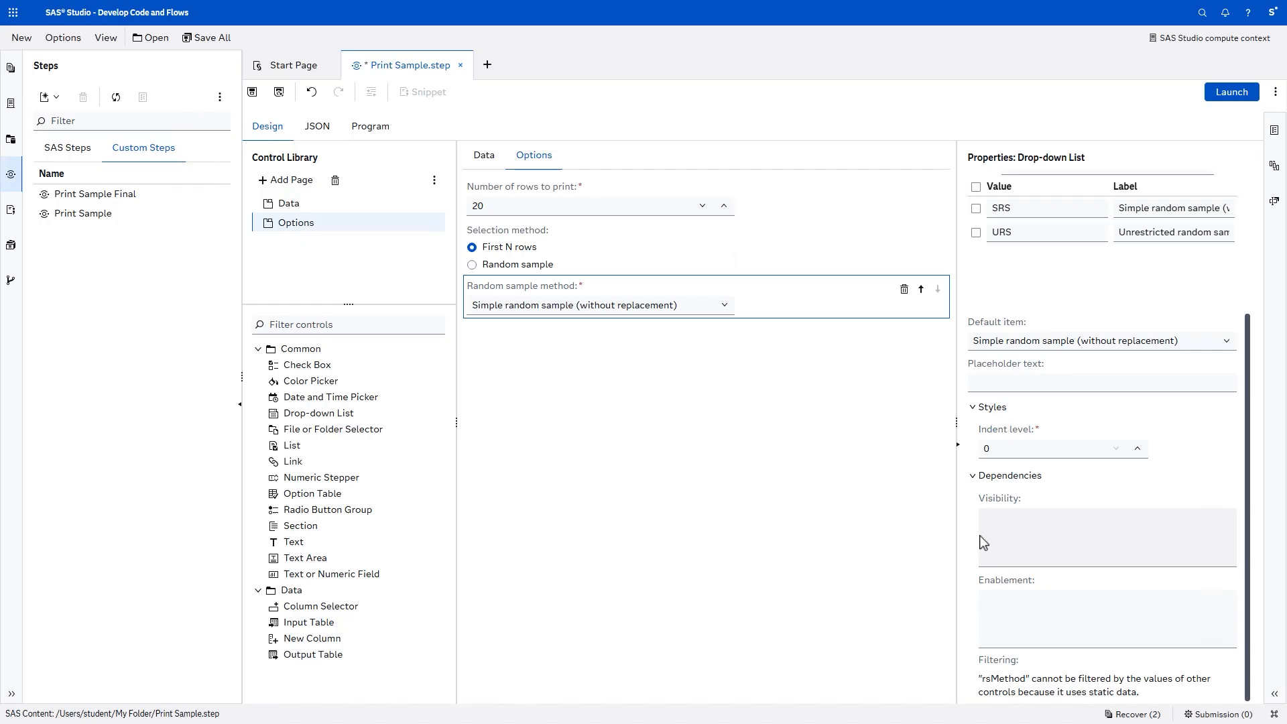
click(1006, 530)
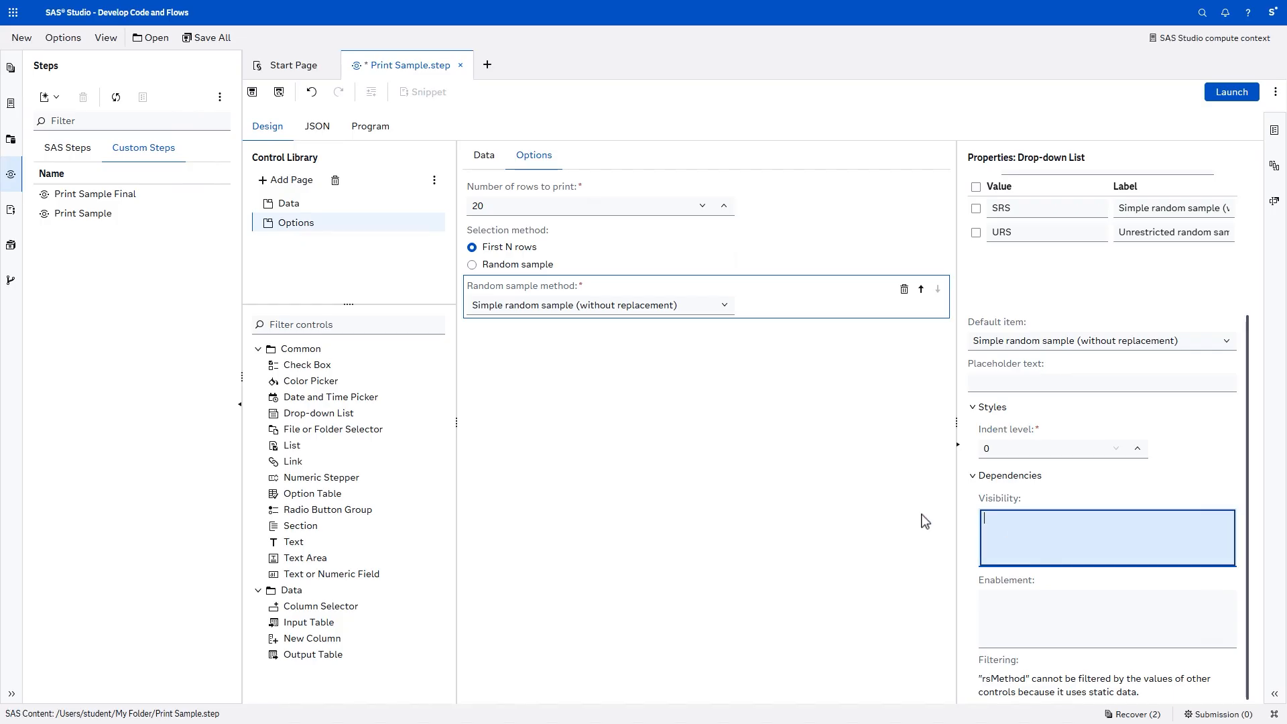
text(["$selection",)
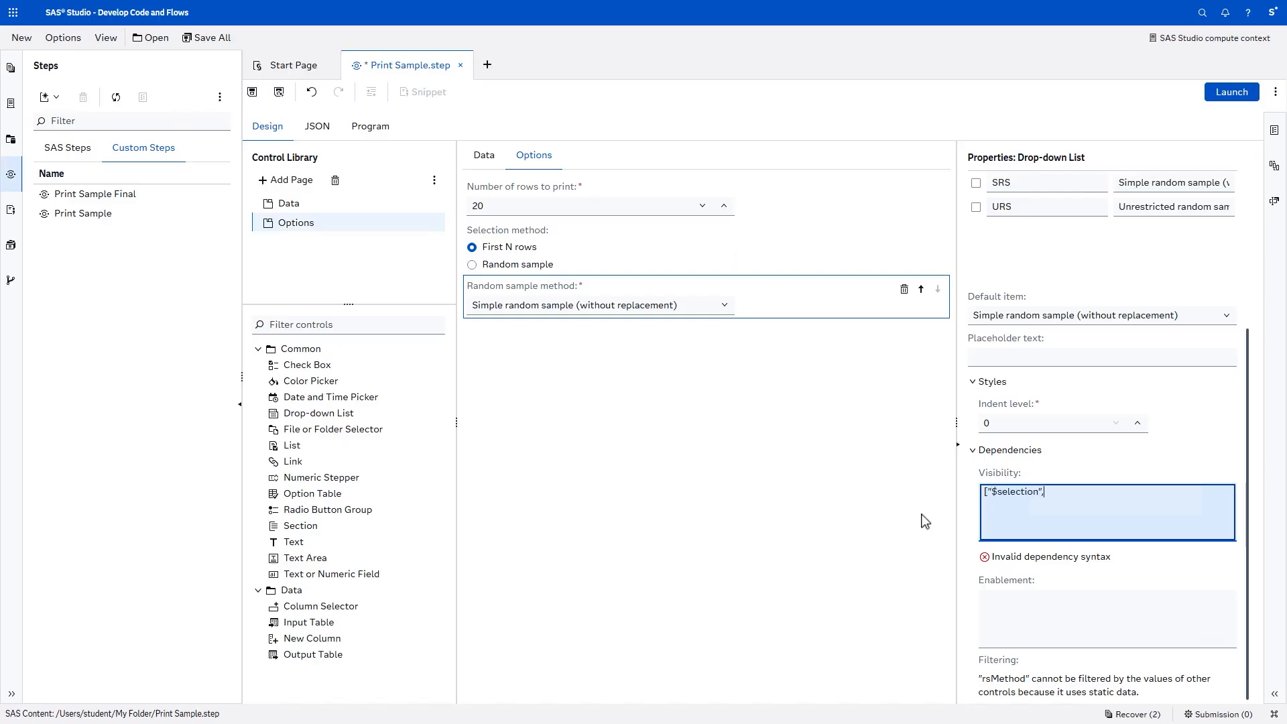
text("=", "RANDOM")
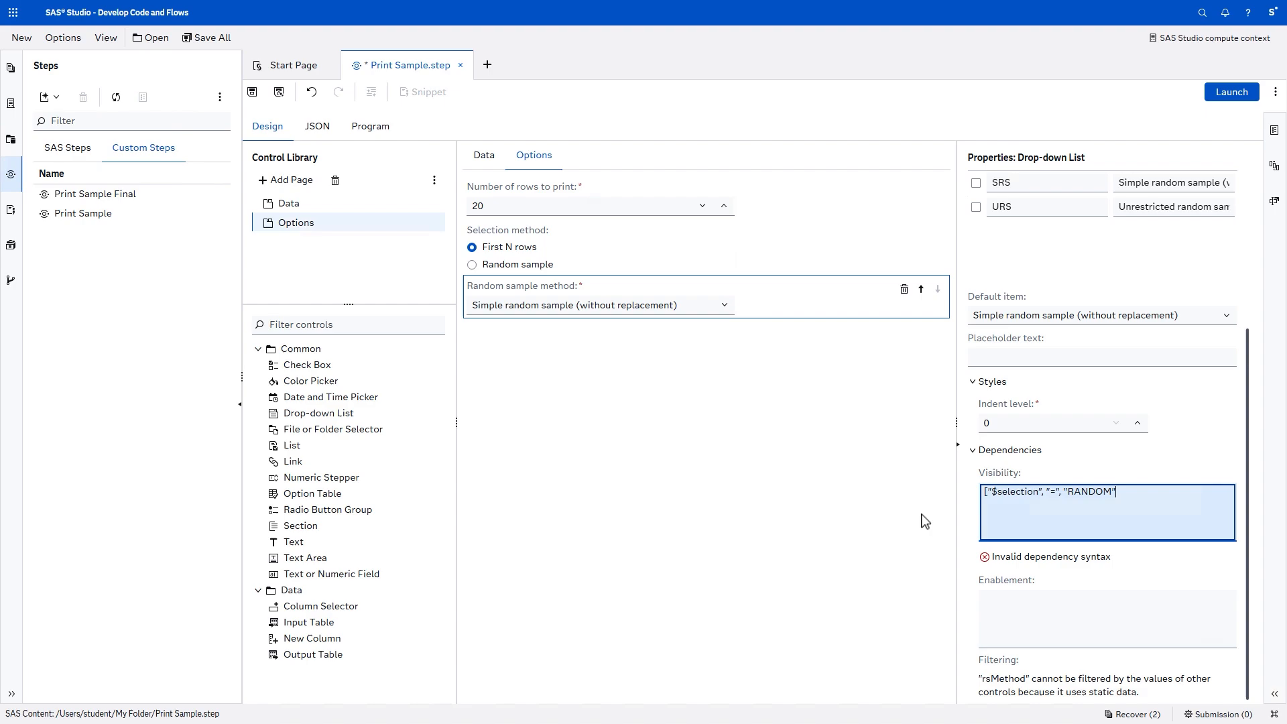
text(])
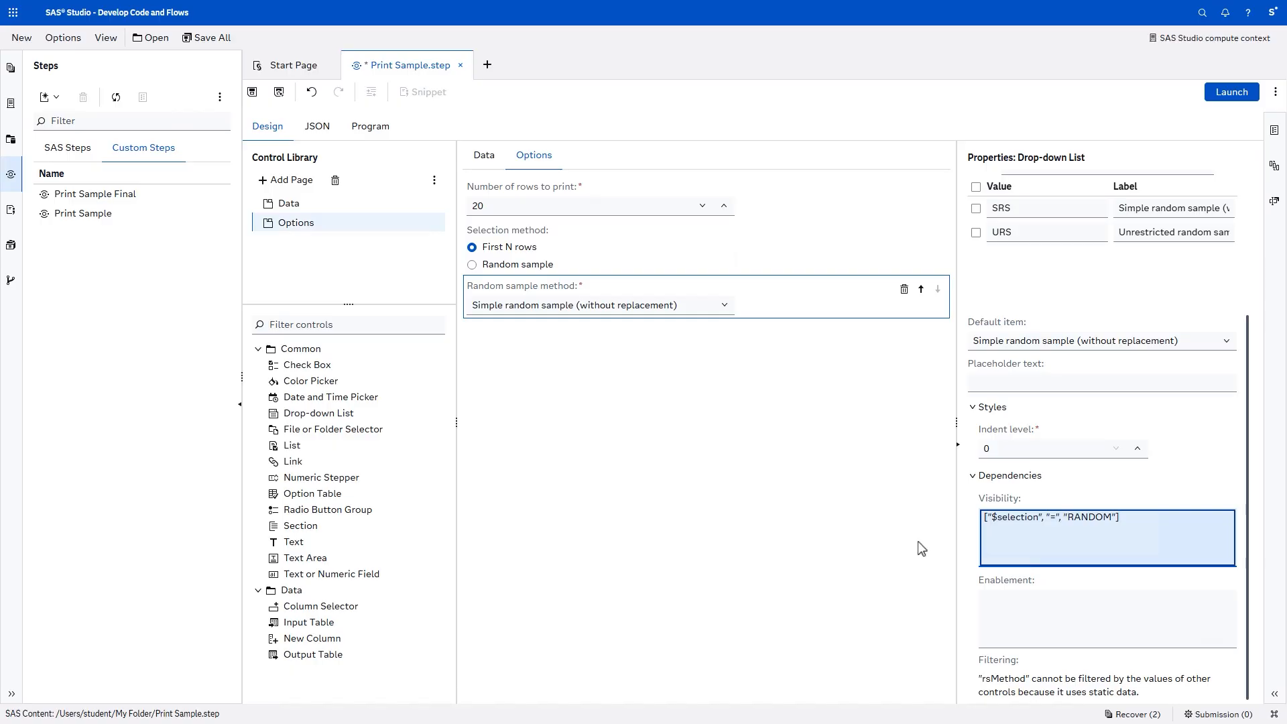
Step: Replace srs with &rsMethod in the proc surveyselect method option and save the custom step
click(386, 136)
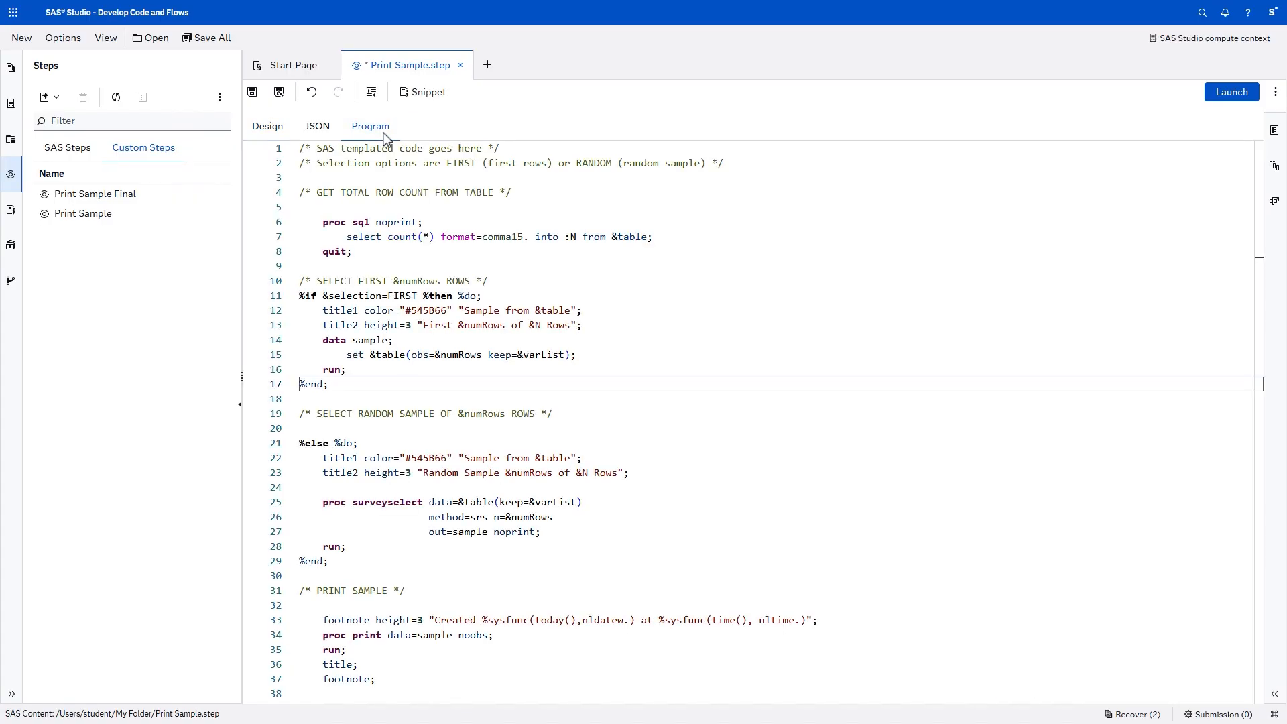
click(476, 518)
double_click(478, 518)
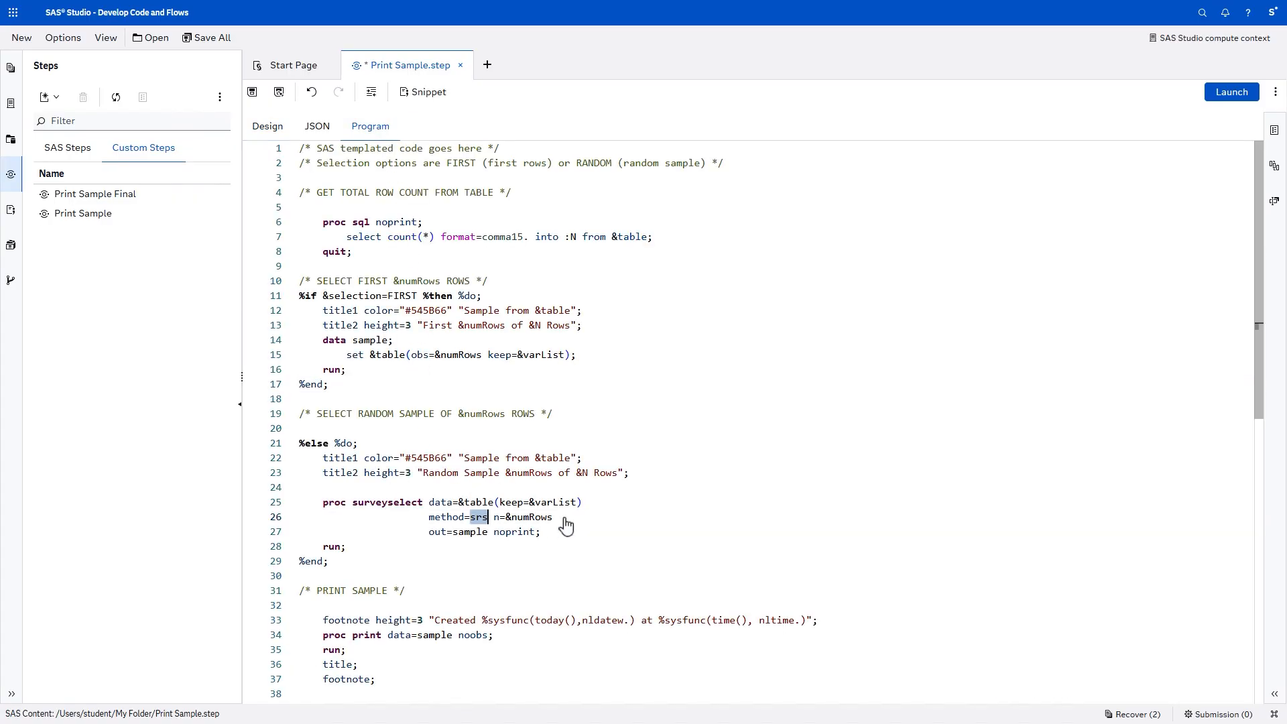
text(&rsMethod)
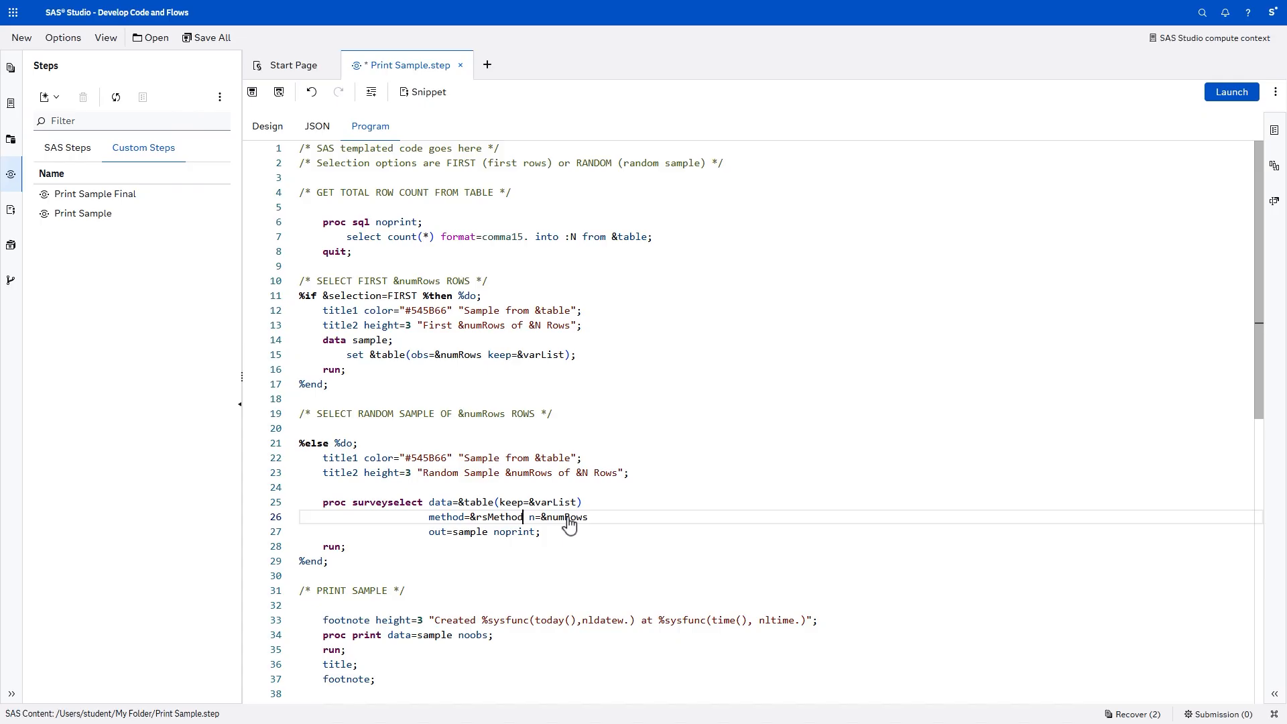
click(253, 94)
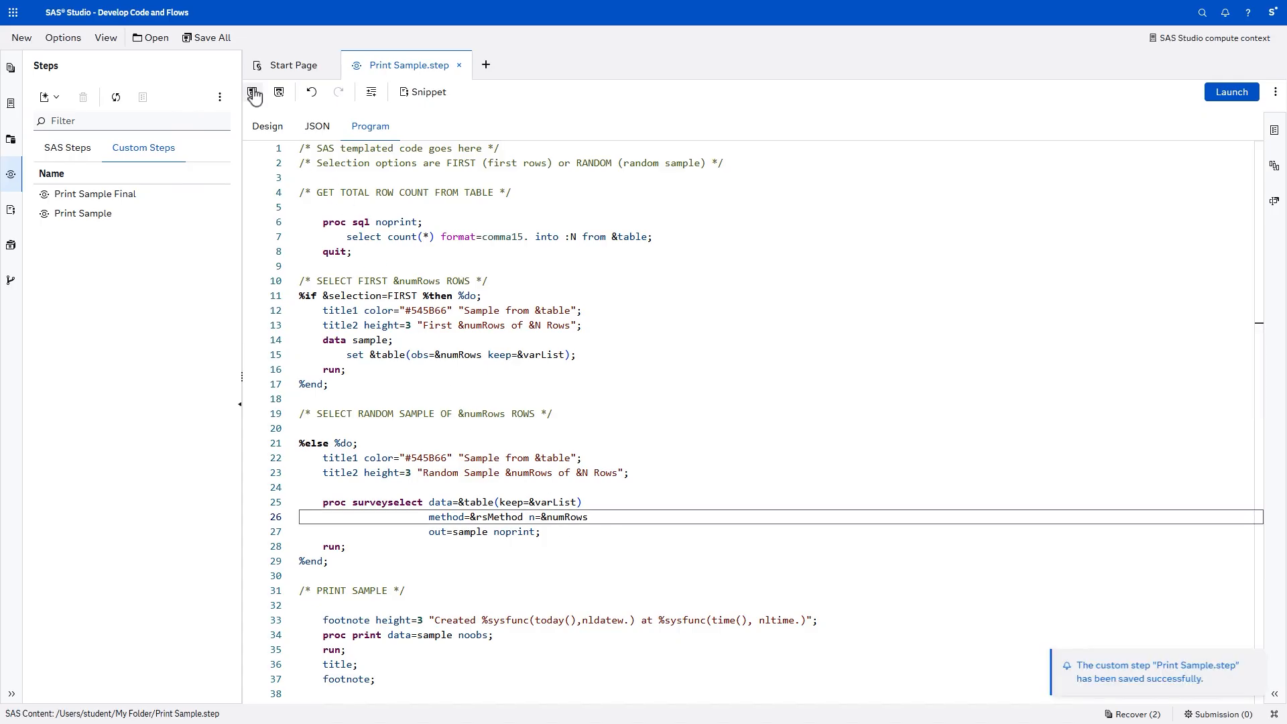
Step: Open the Print Sample custom step for running and choose the SASHELP.BASEBALL table as its input
right_click(119, 221)
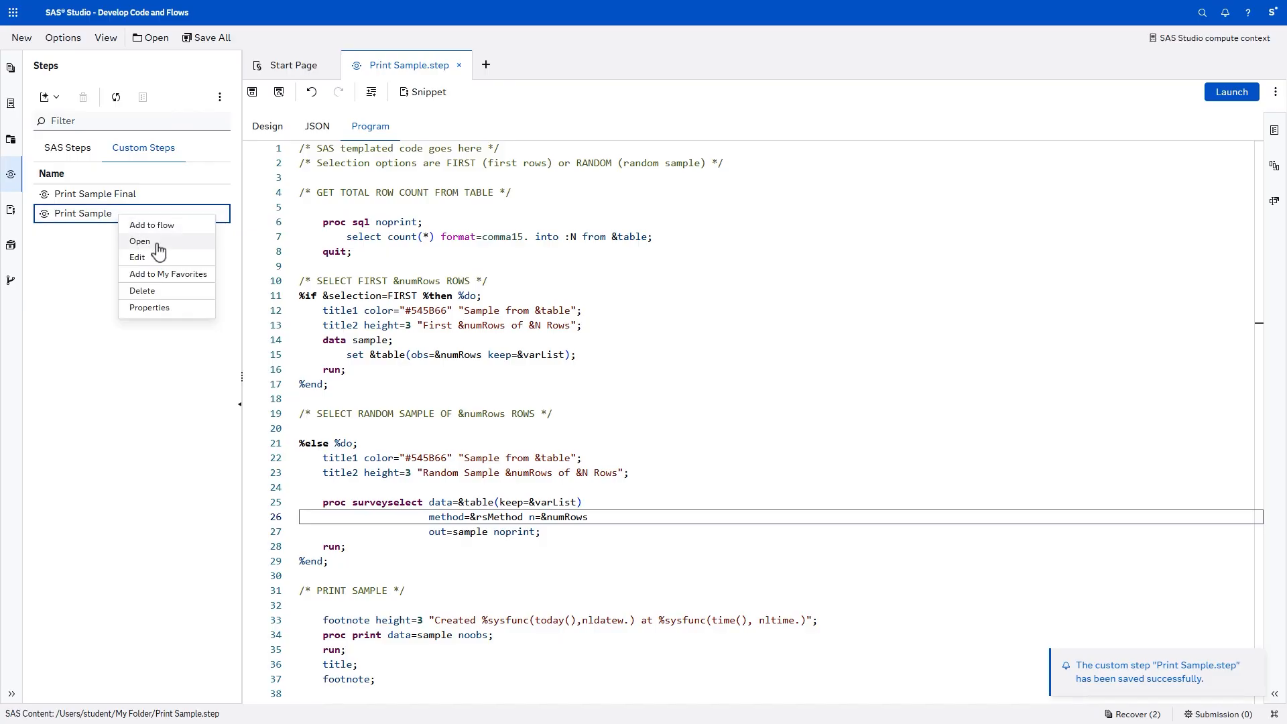
click(141, 242)
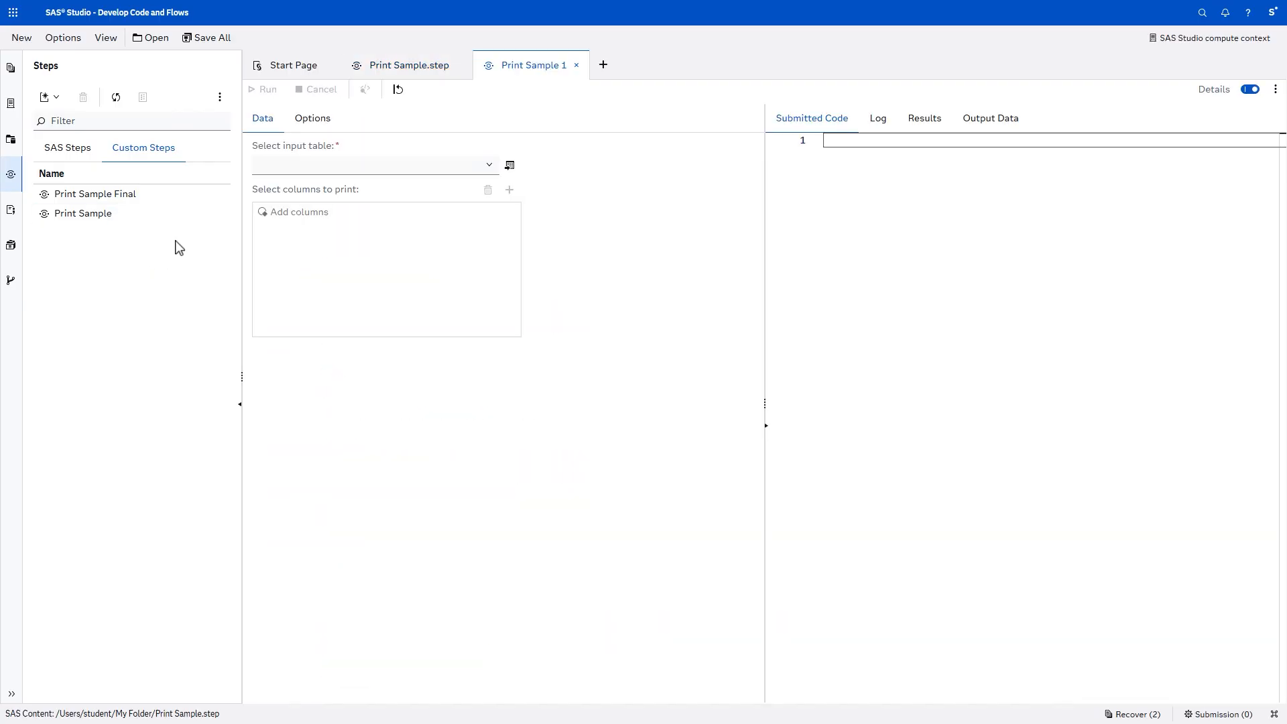
click(509, 165)
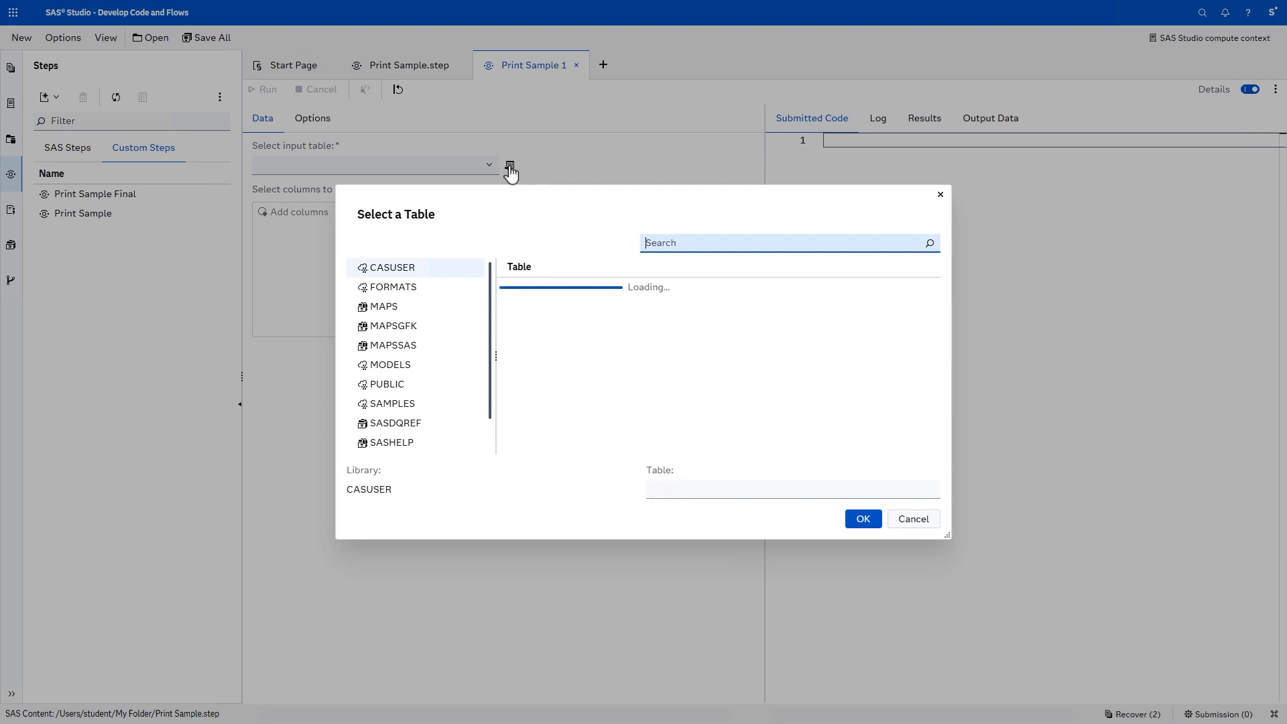
click(396, 444)
click(696, 242)
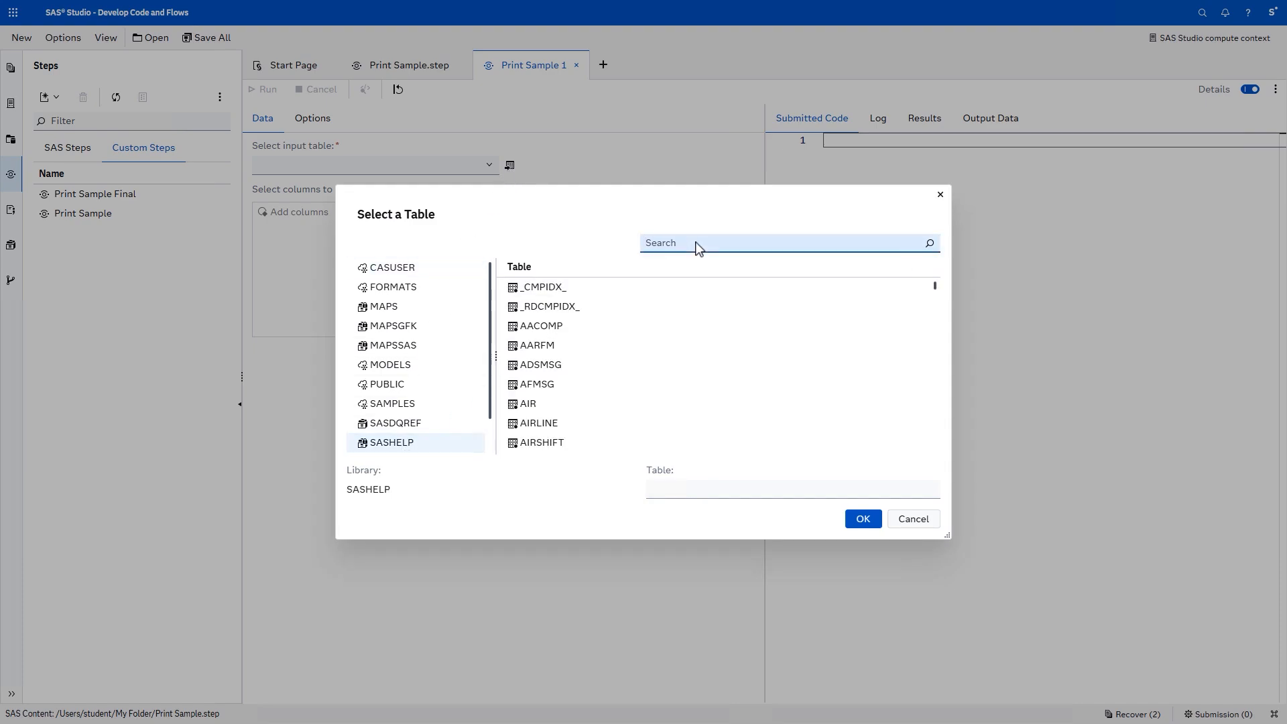
text(base)
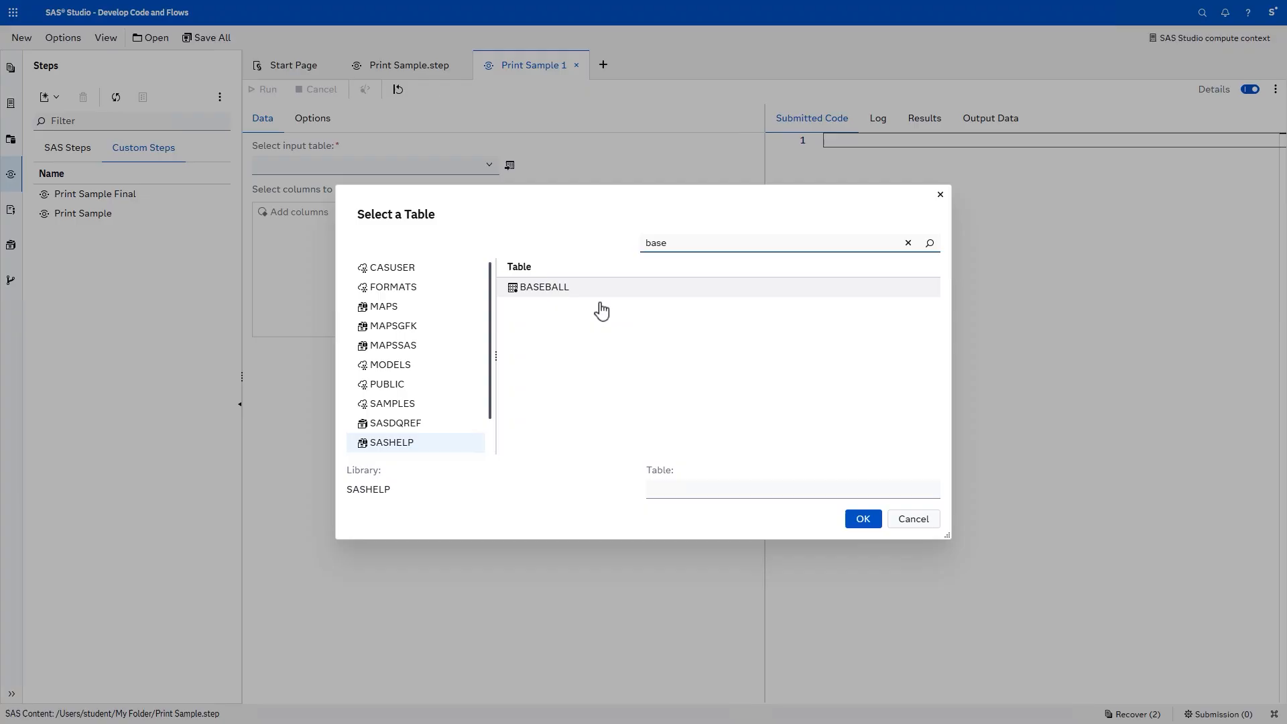
click(600, 295)
click(876, 521)
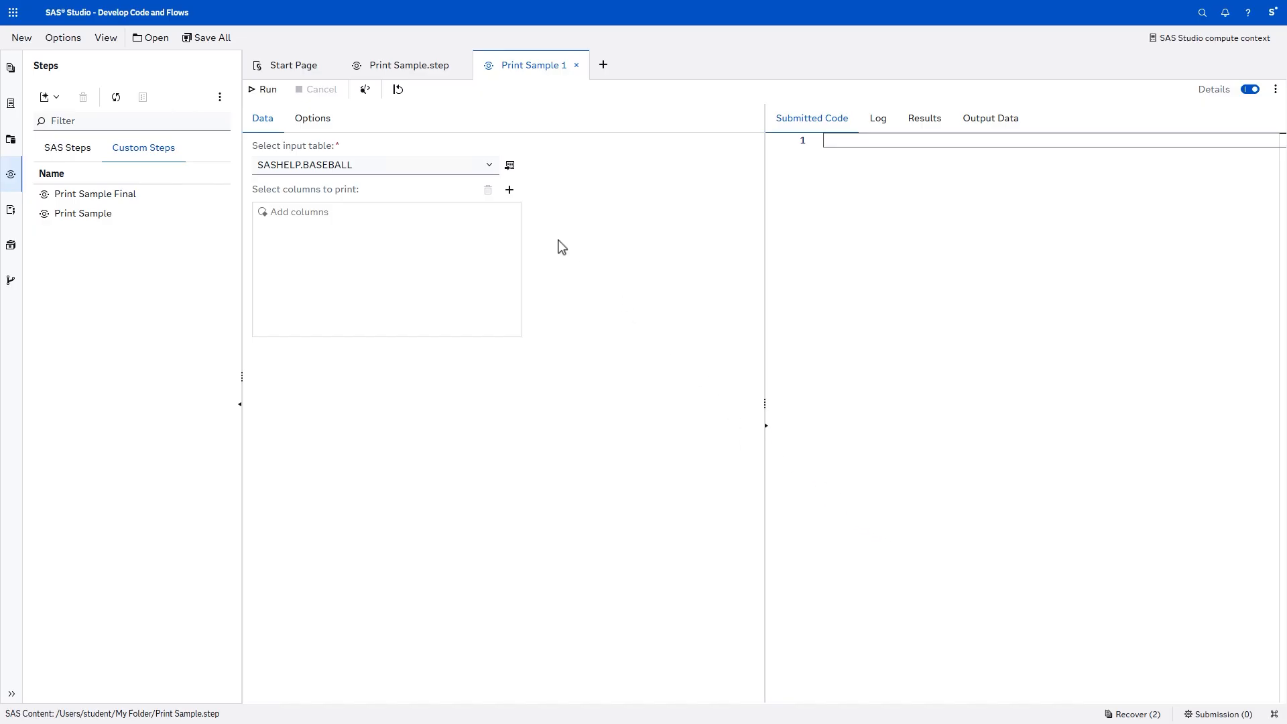
Step: Add all BASEBALL columns, from Name through logSalary, to the columns to print
click(509, 190)
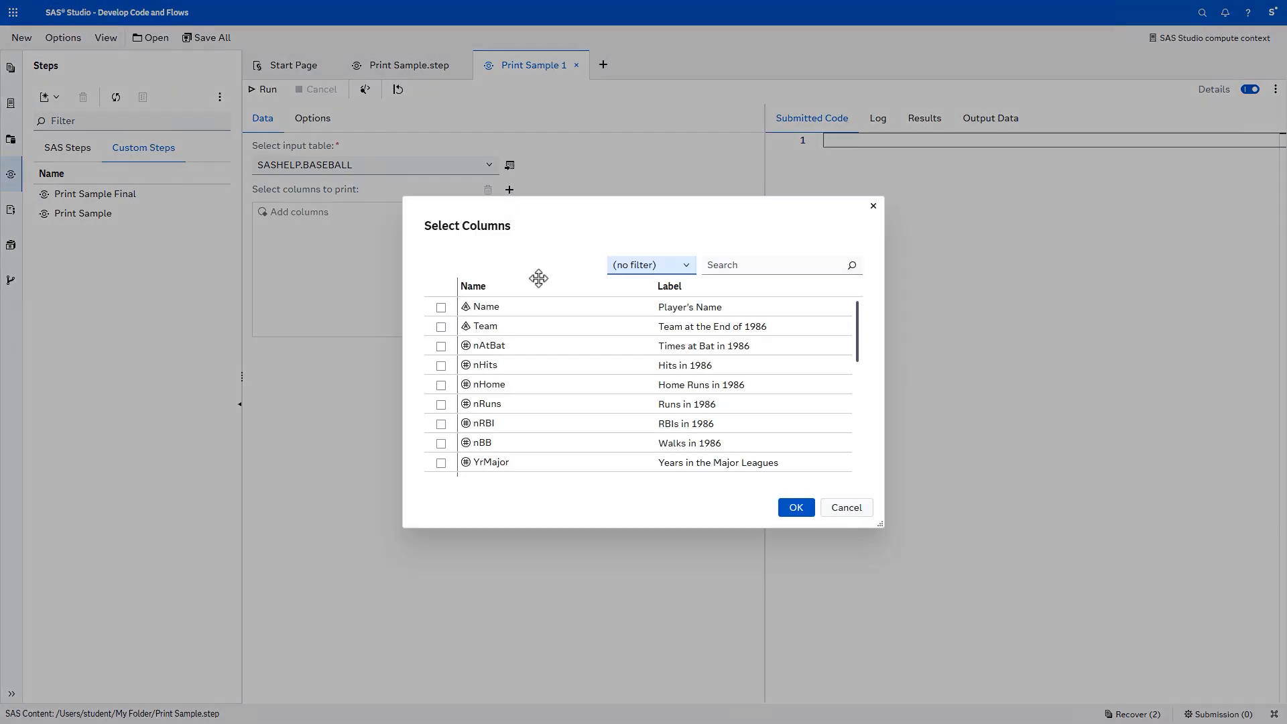
click(537, 307)
scroll(583, 446, down, 5)
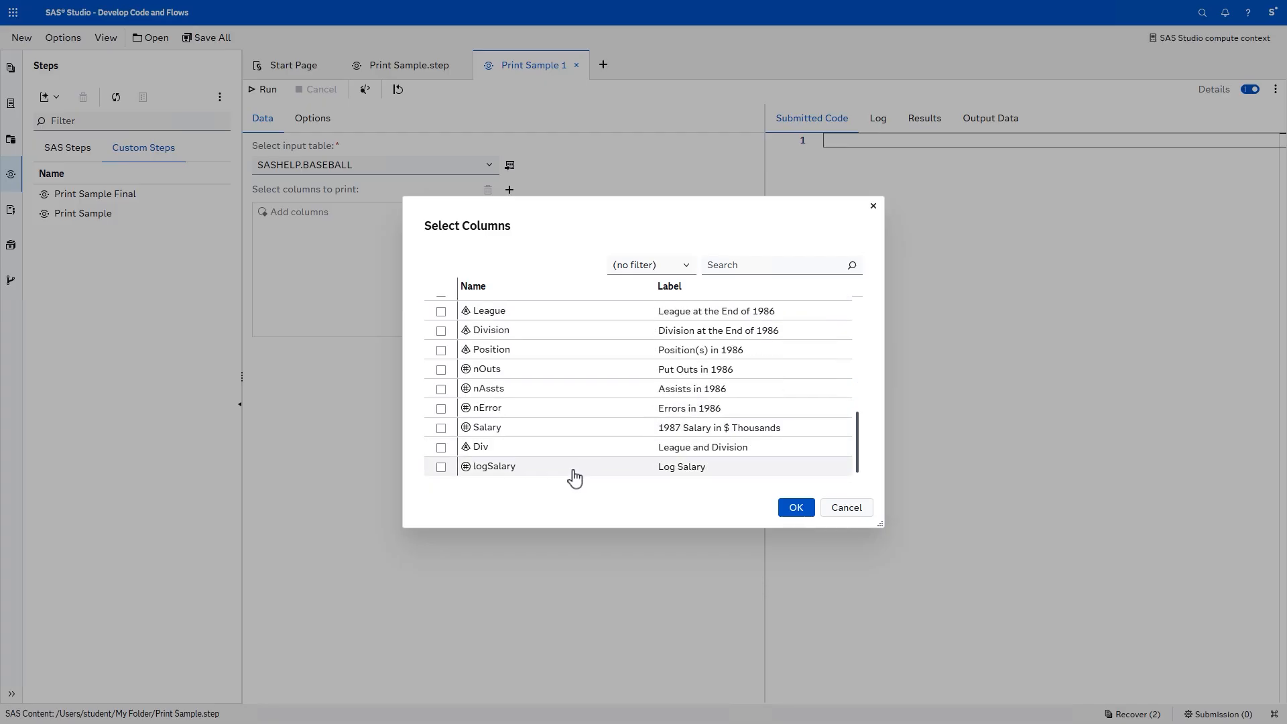
shift+click(573, 471)
click(796, 507)
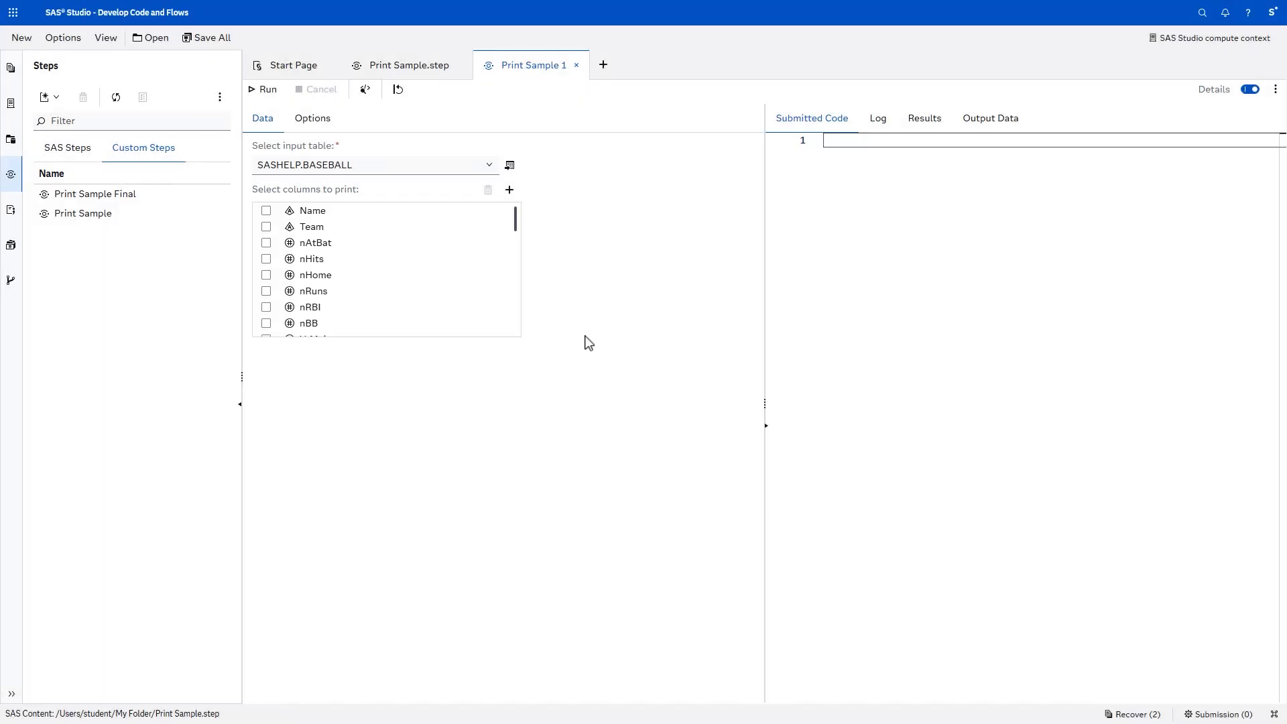
Step: Set 25 rows to print with Random sample selection, keep Simple random sample (without replacement), and run the step
click(322, 122)
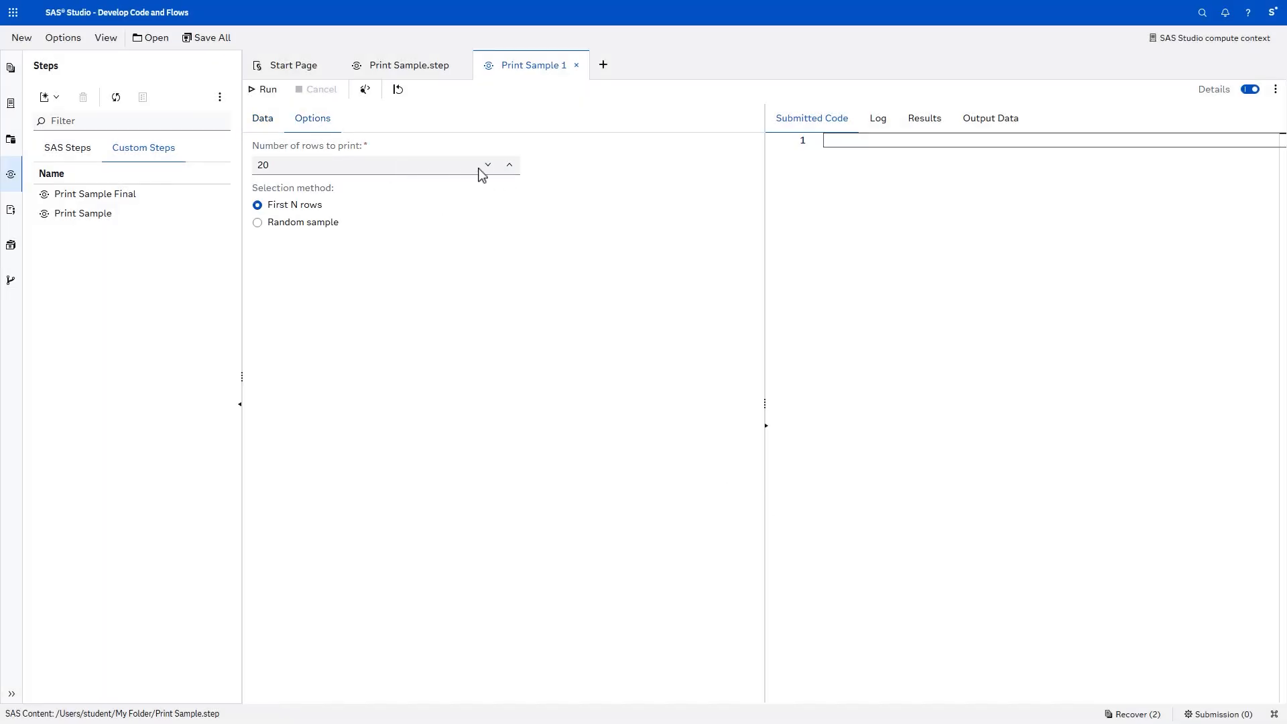
click(509, 166)
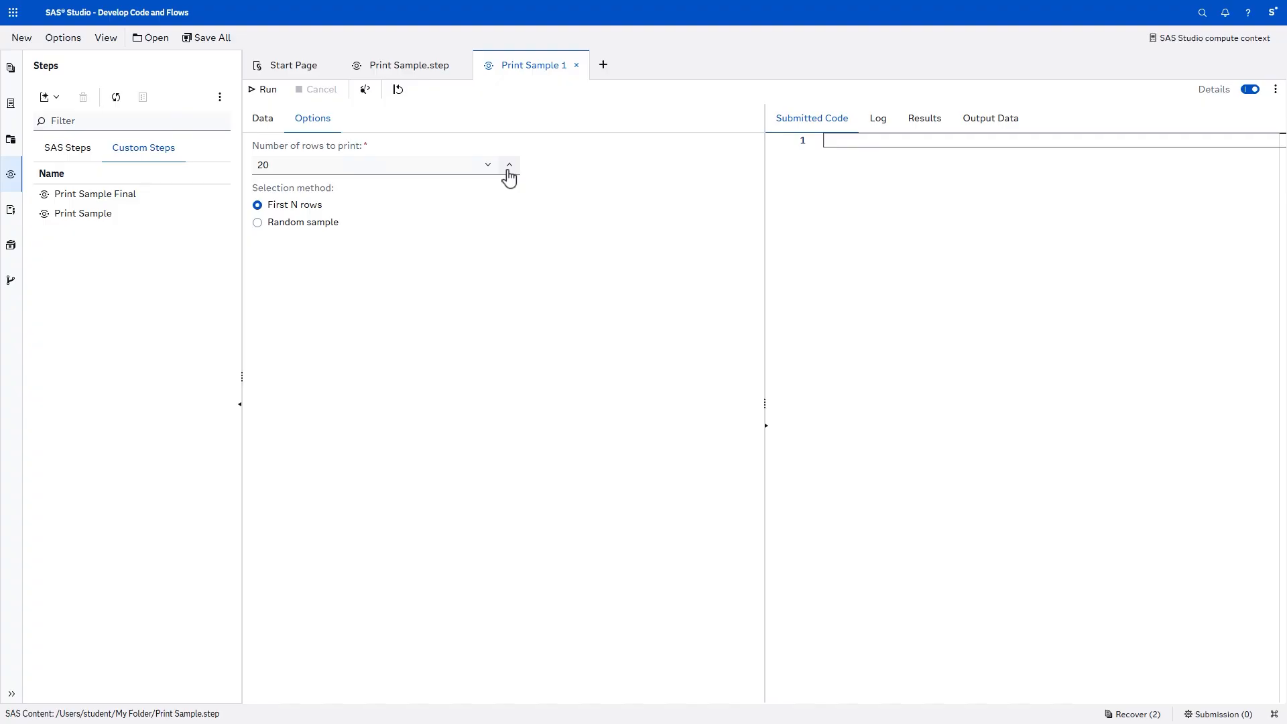
click(258, 224)
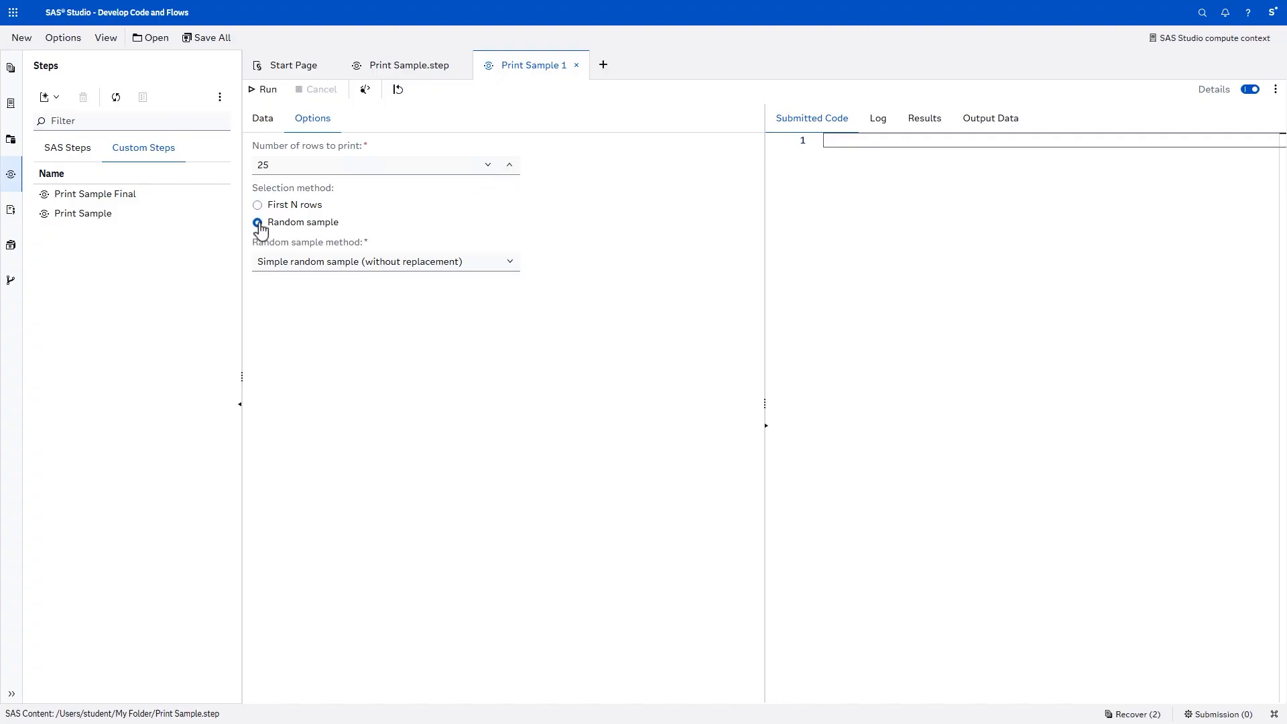
click(500, 270)
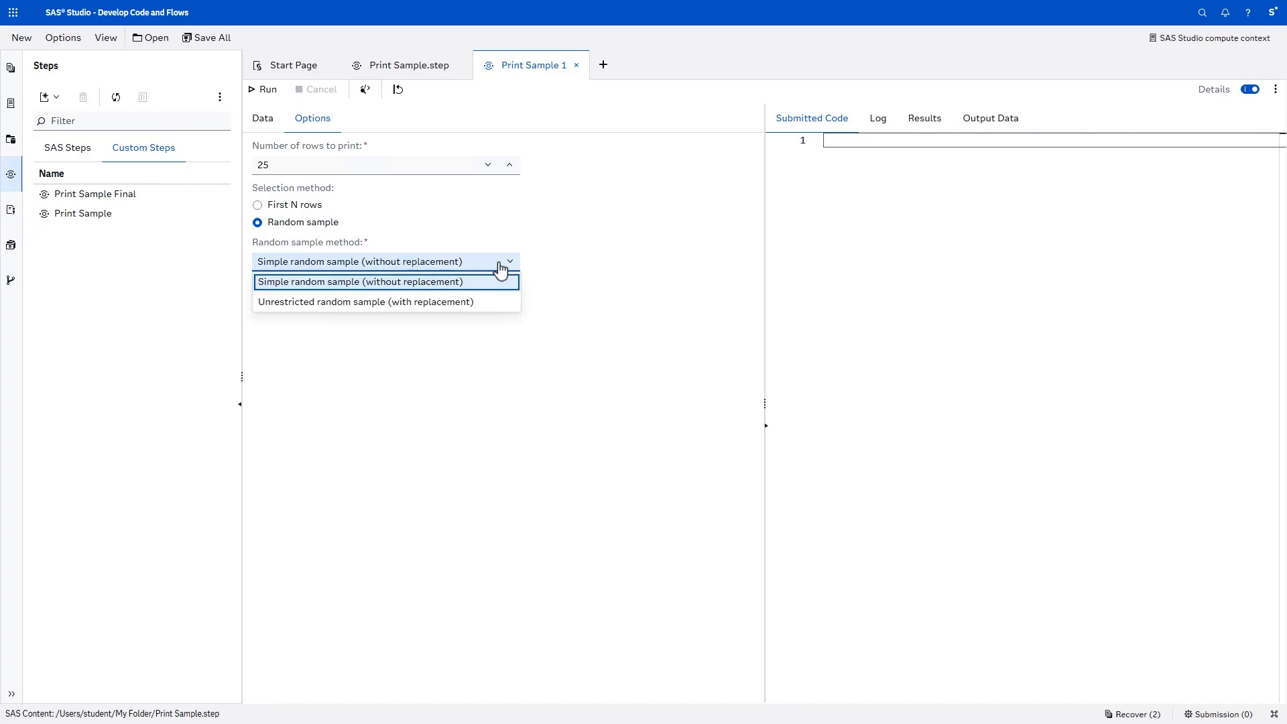
click(499, 265)
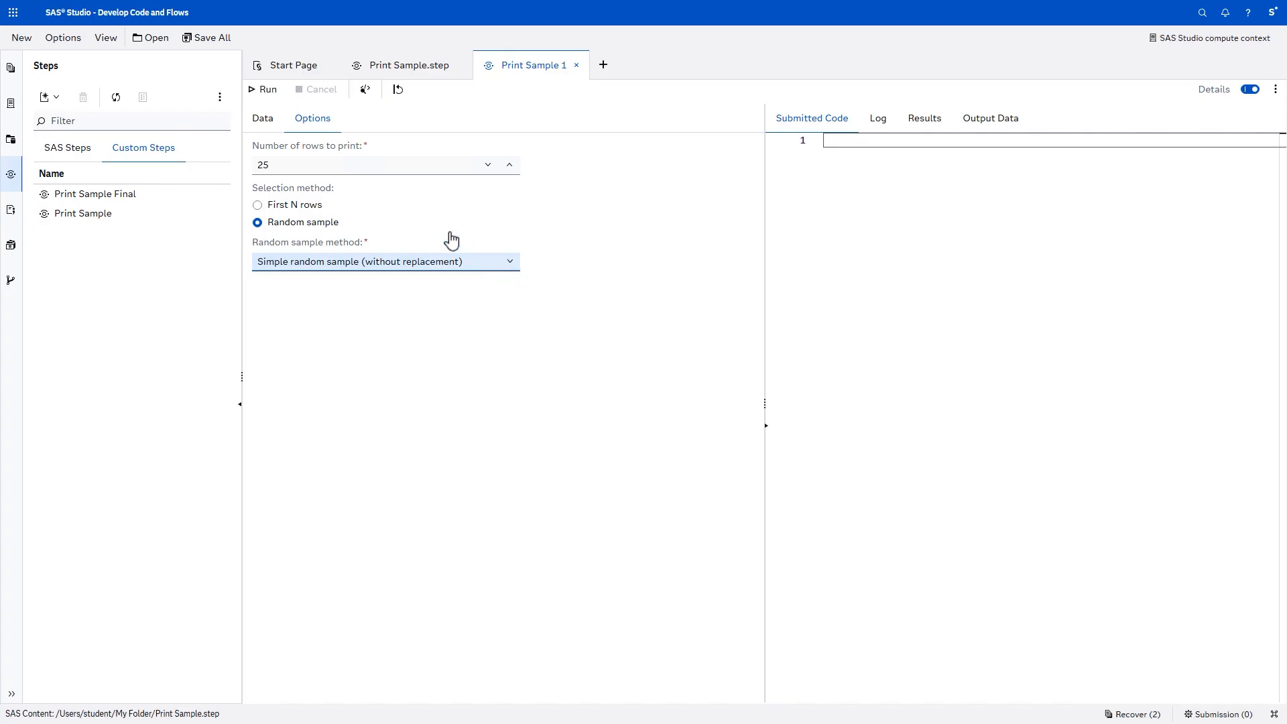
click(268, 90)
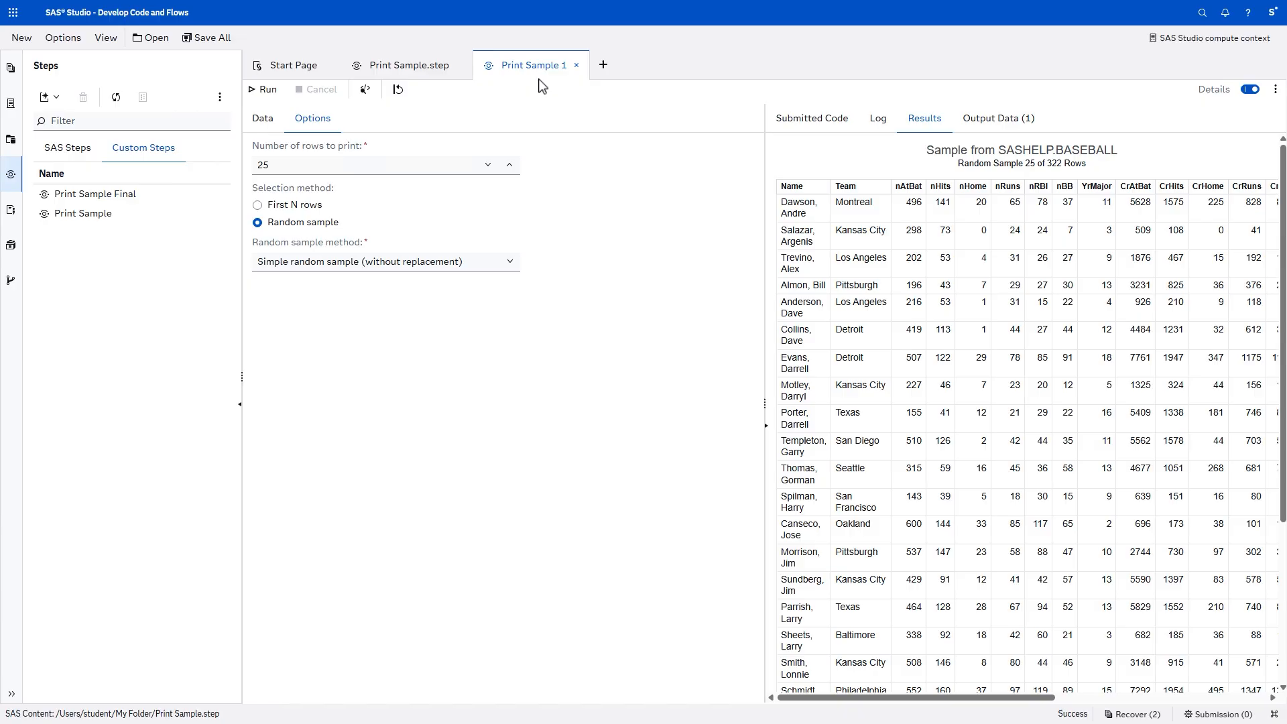
Step: Create a new flow and add a Table step from Data (Input and Output) to its canvas
click(21, 39)
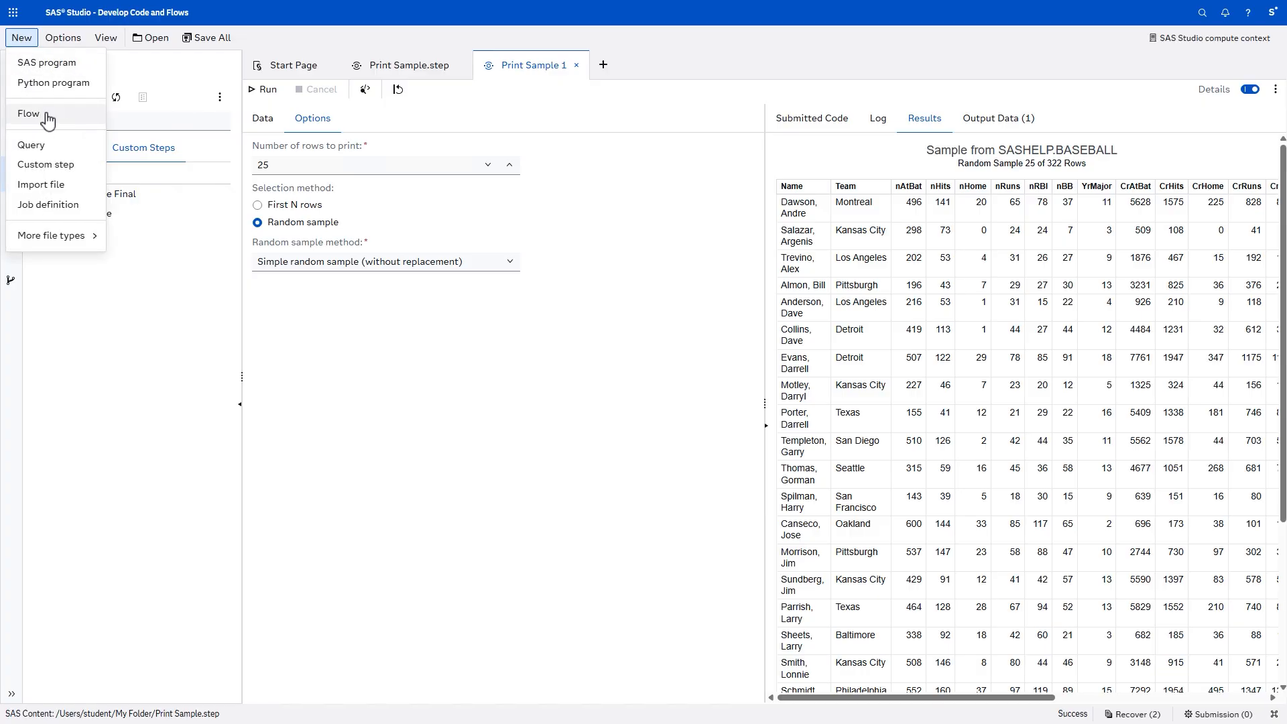
click(47, 117)
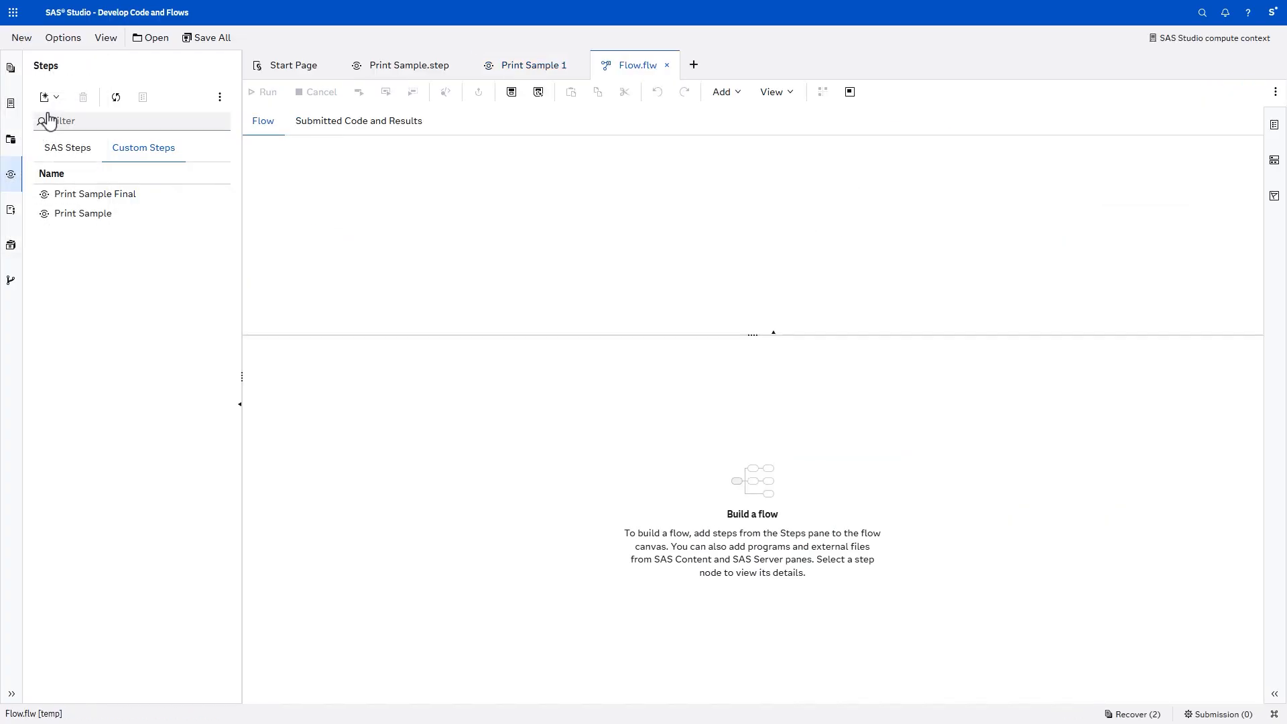
click(61, 149)
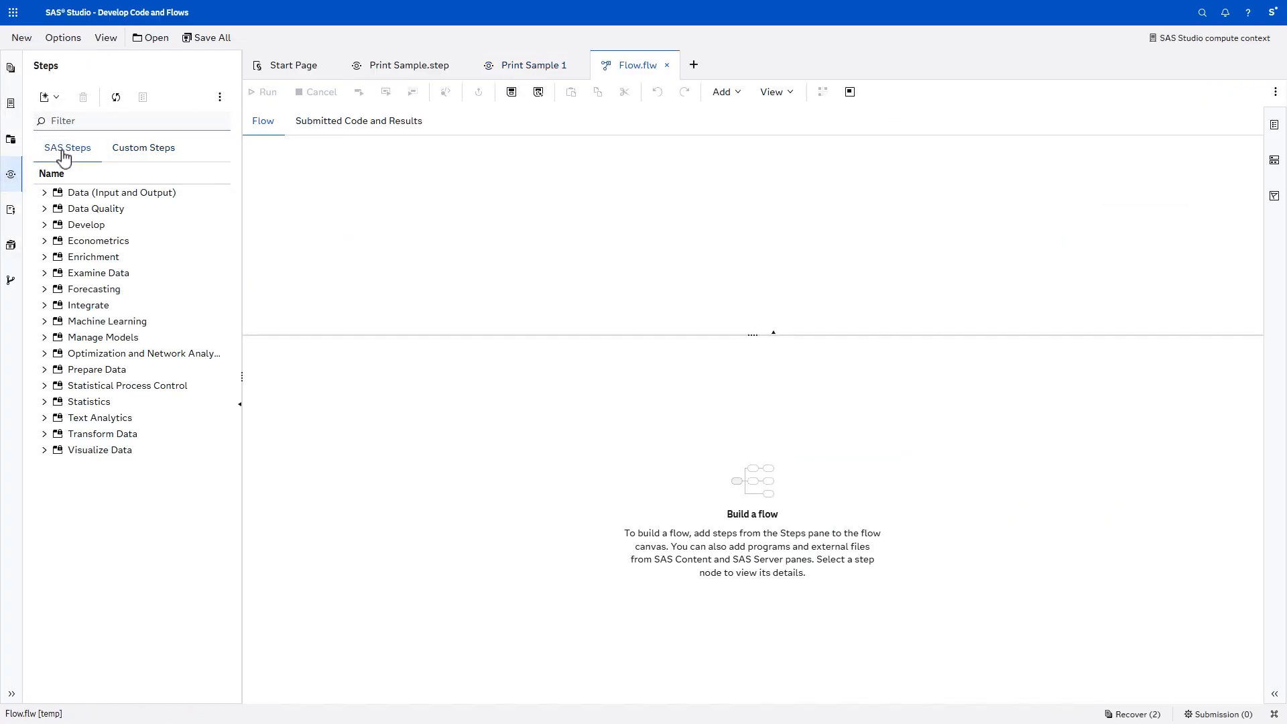
click(46, 194)
drag(80, 241, 300, 198)
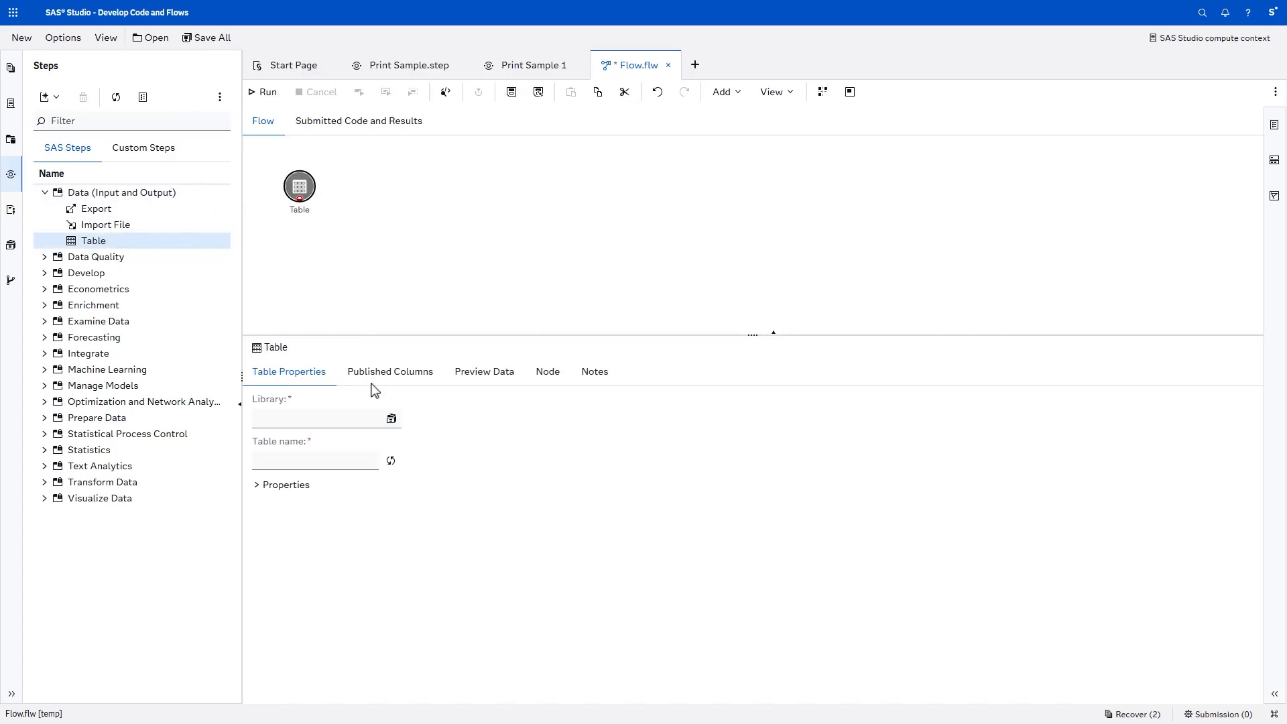
Step: Set the flow's Table node to the QUAKES table in the SASHELP library
click(391, 419)
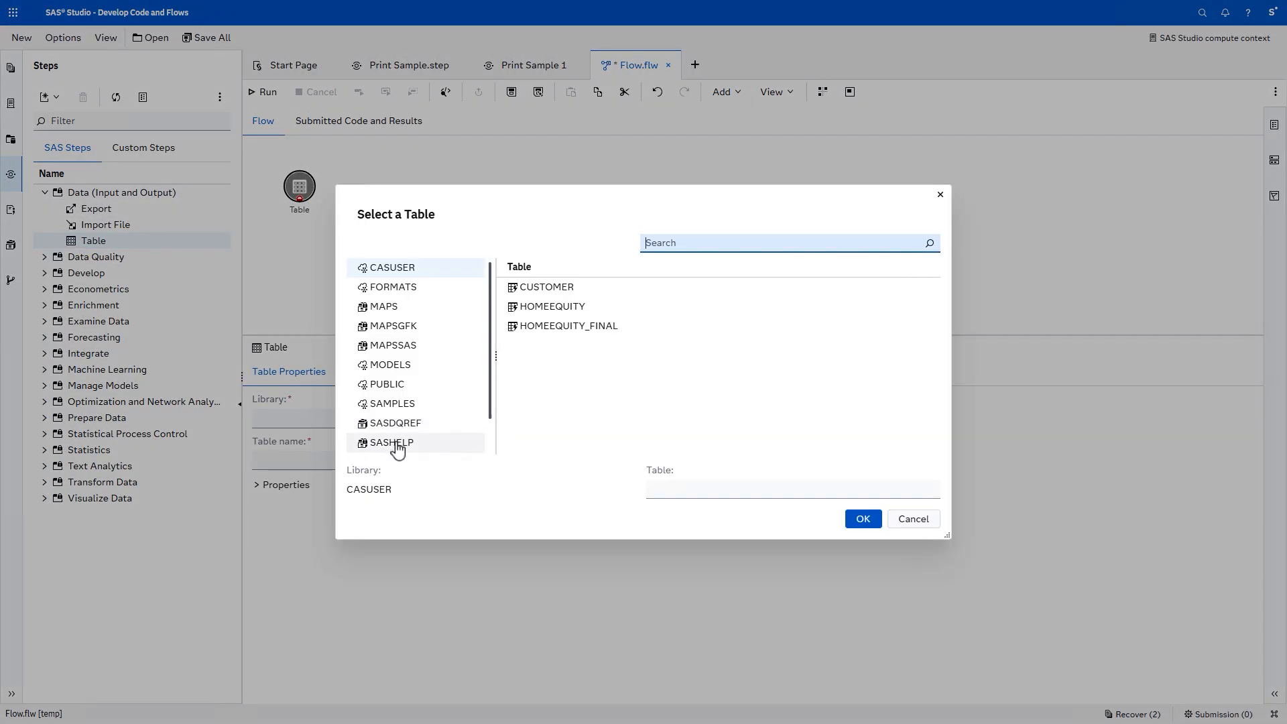
click(394, 444)
click(676, 244)
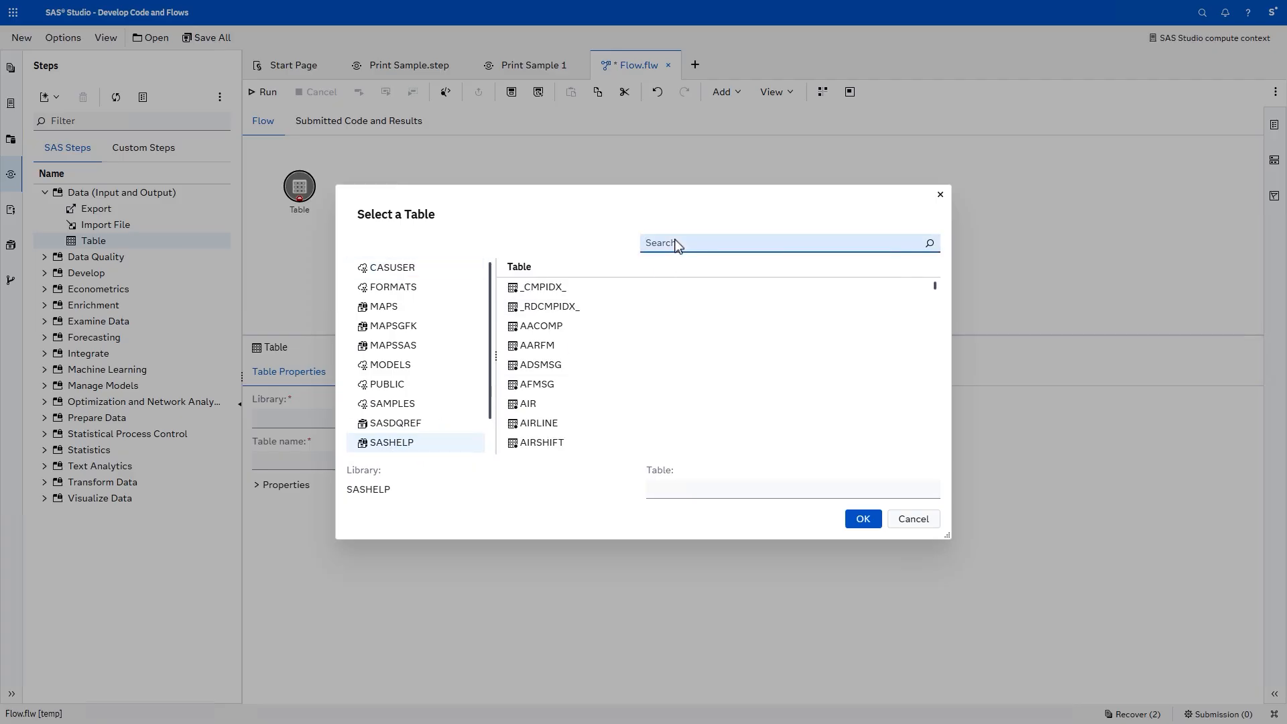
text(qu)
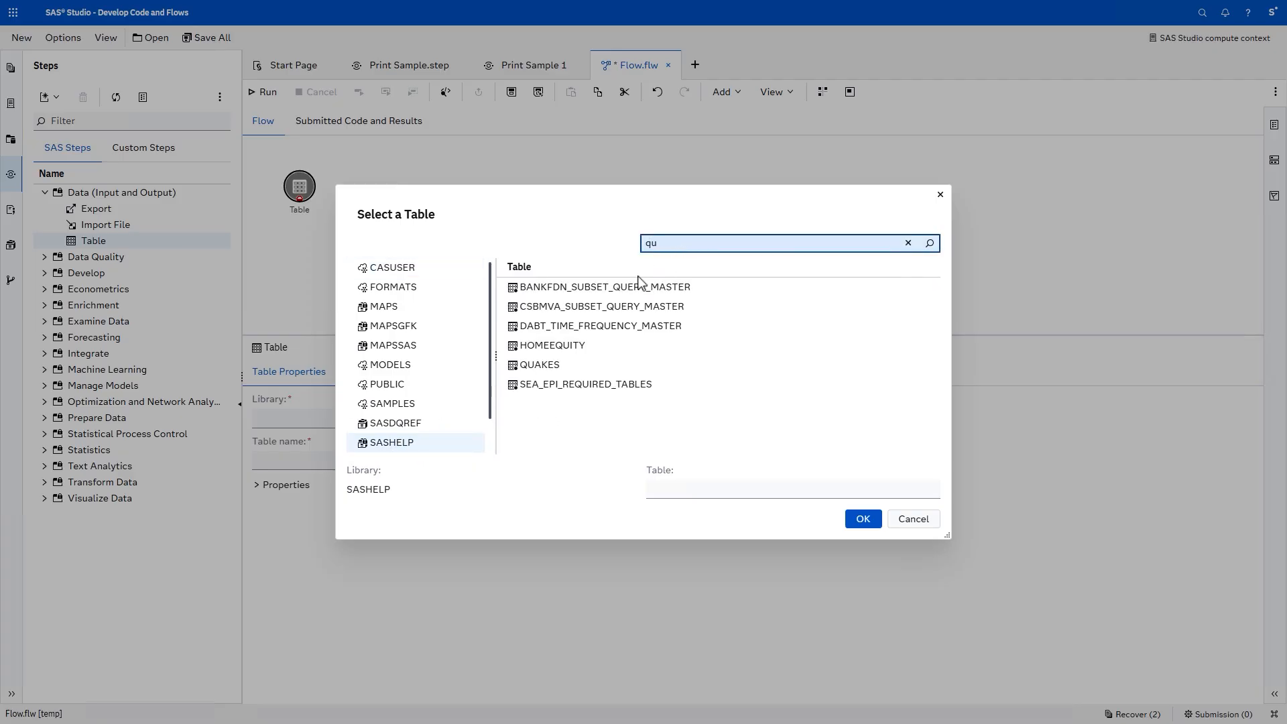
click(558, 367)
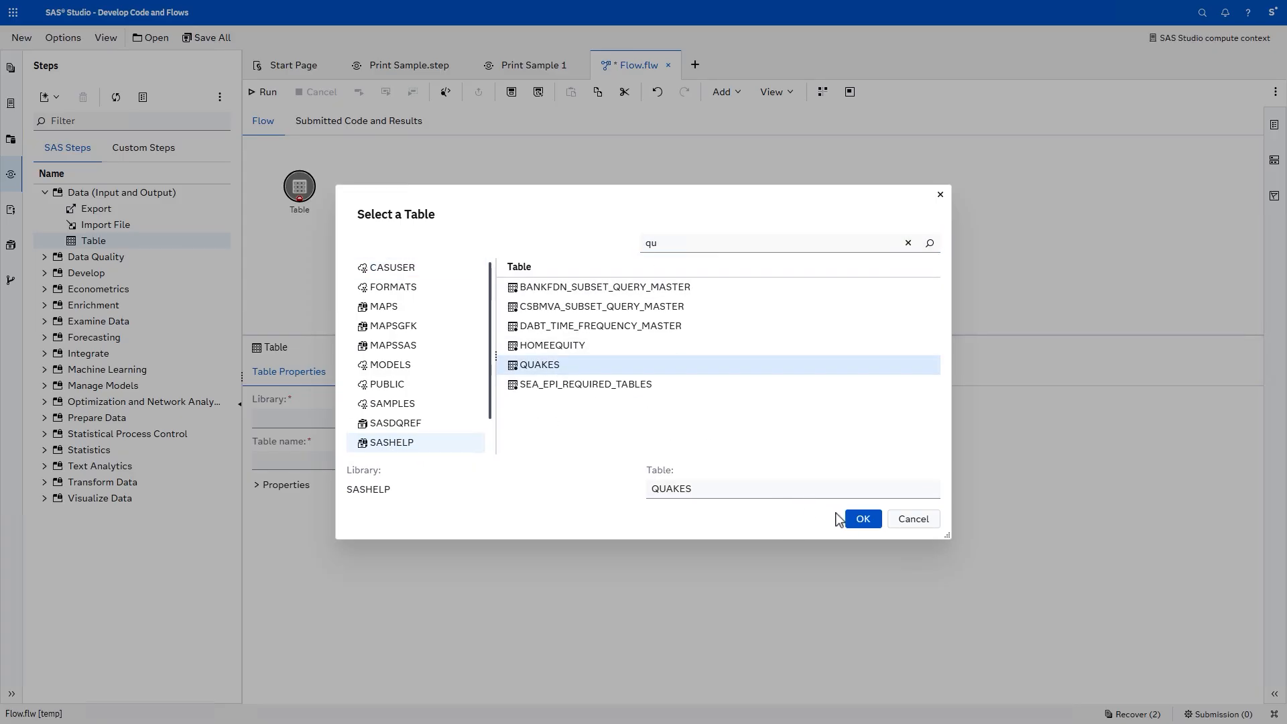
click(862, 520)
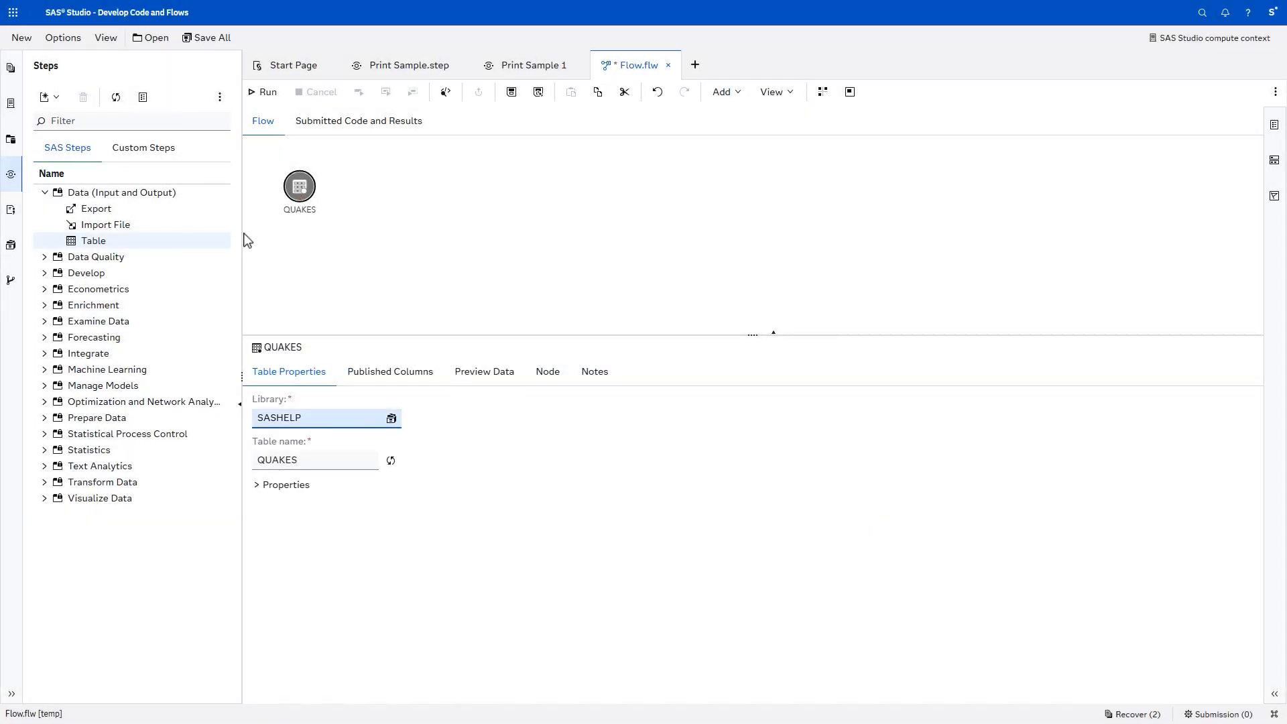
Step: Add the Print Sample custom step to the flow, connected to the QUAKES node, and arrange the nodes
click(149, 150)
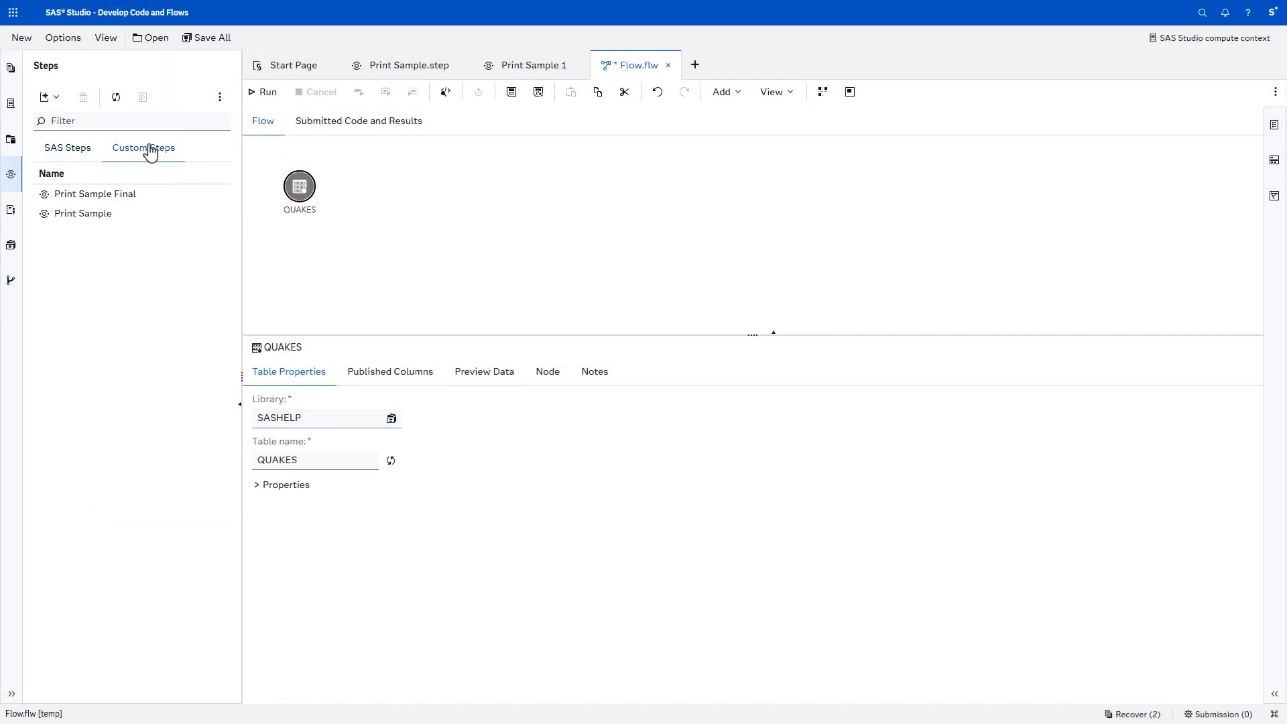
drag(110, 219, 368, 199)
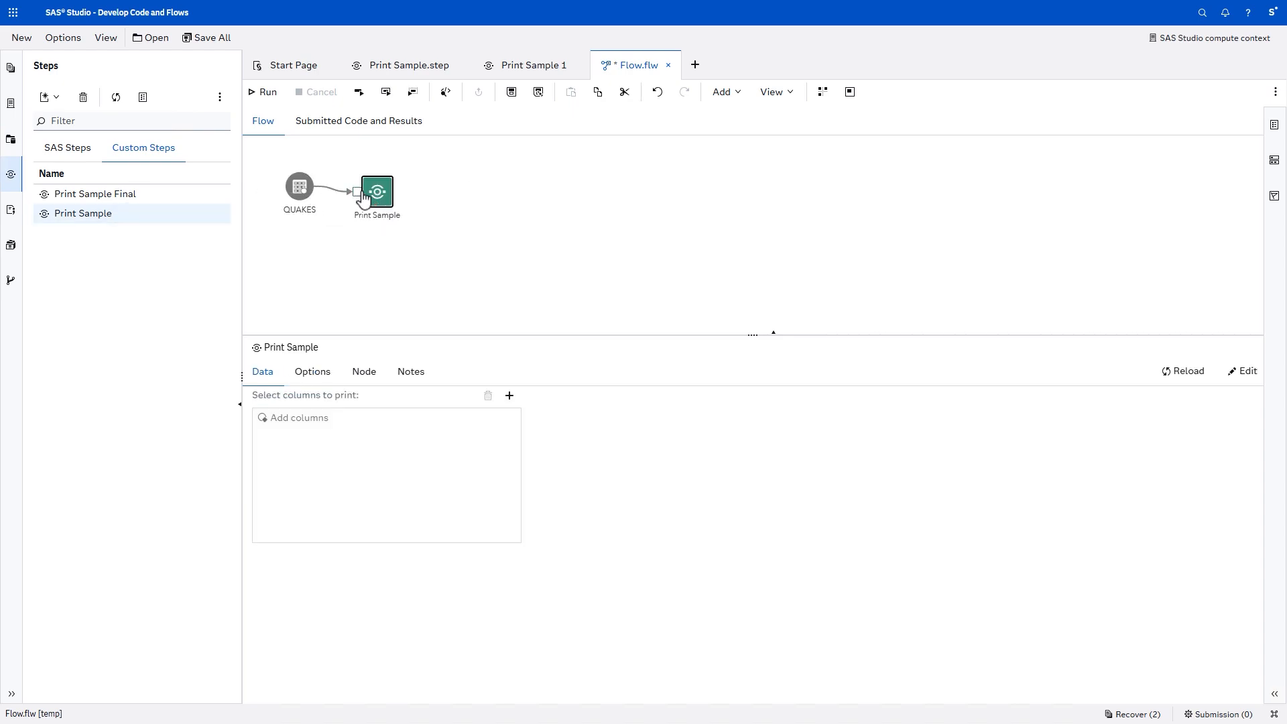
click(822, 92)
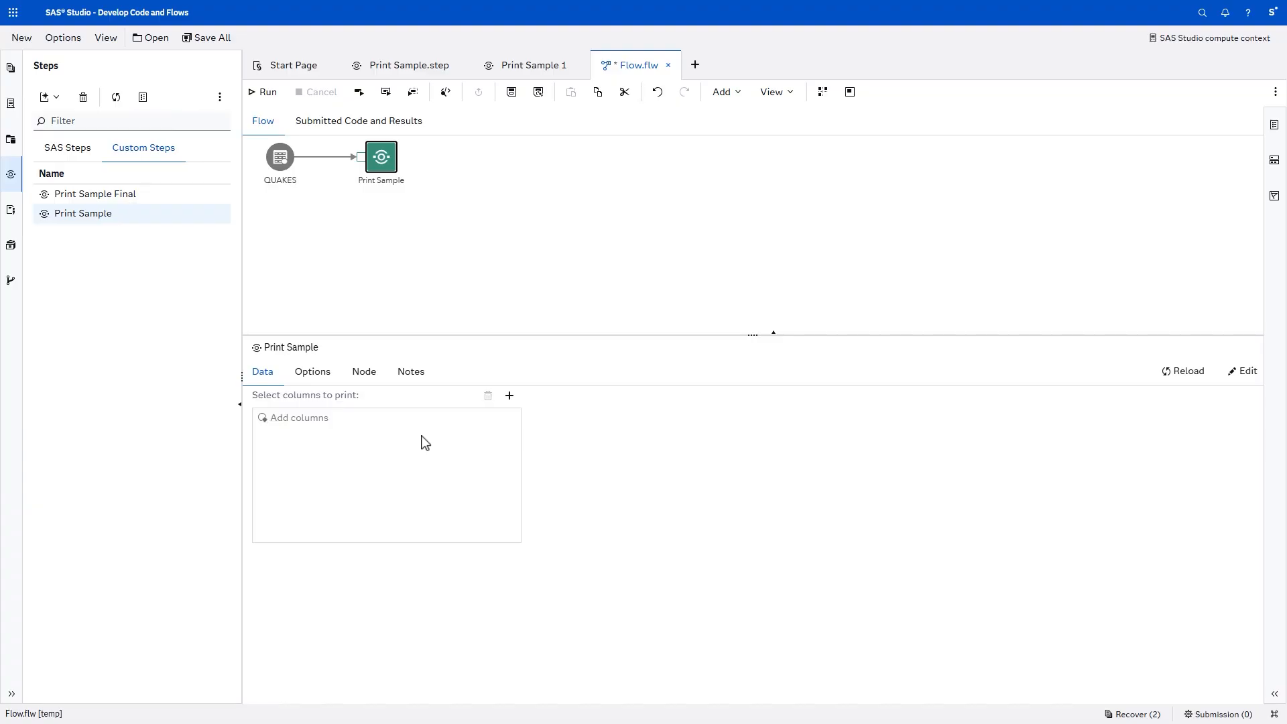
Step: Add all QUAKES columns, from Latitude through Type, to the Print Sample node's columns to print
click(509, 397)
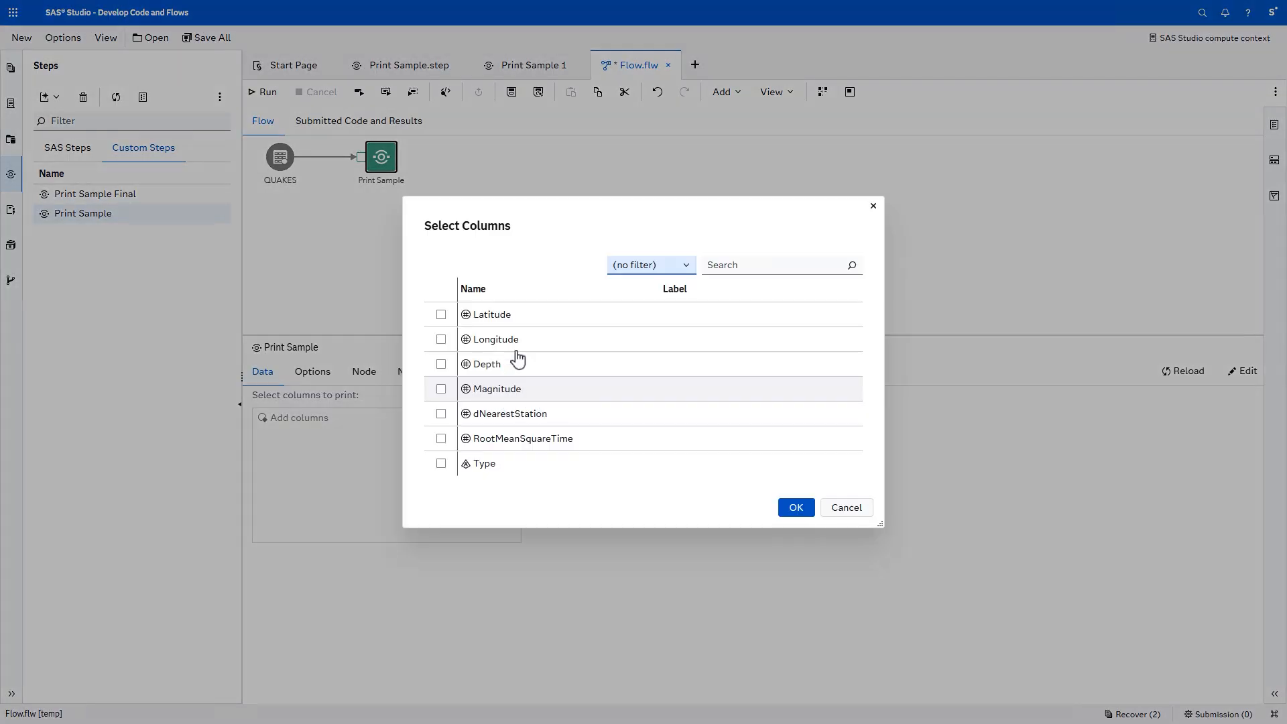
click(528, 323)
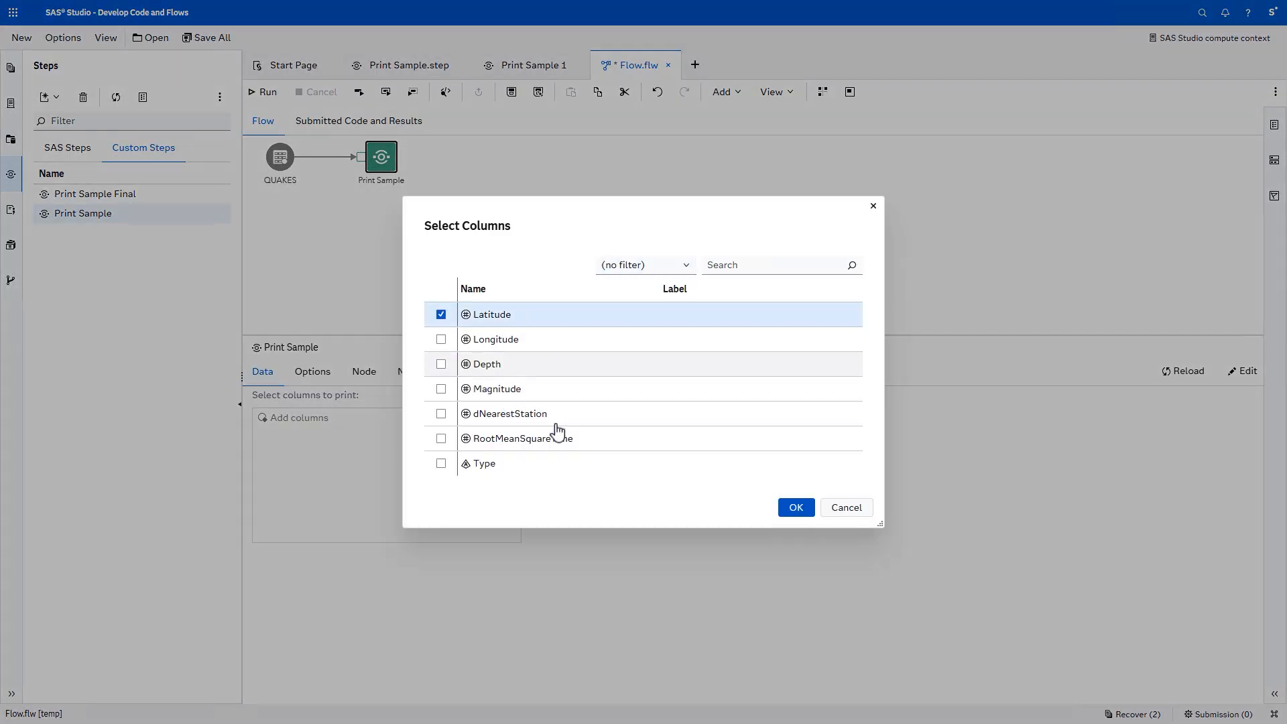
shift+click(540, 475)
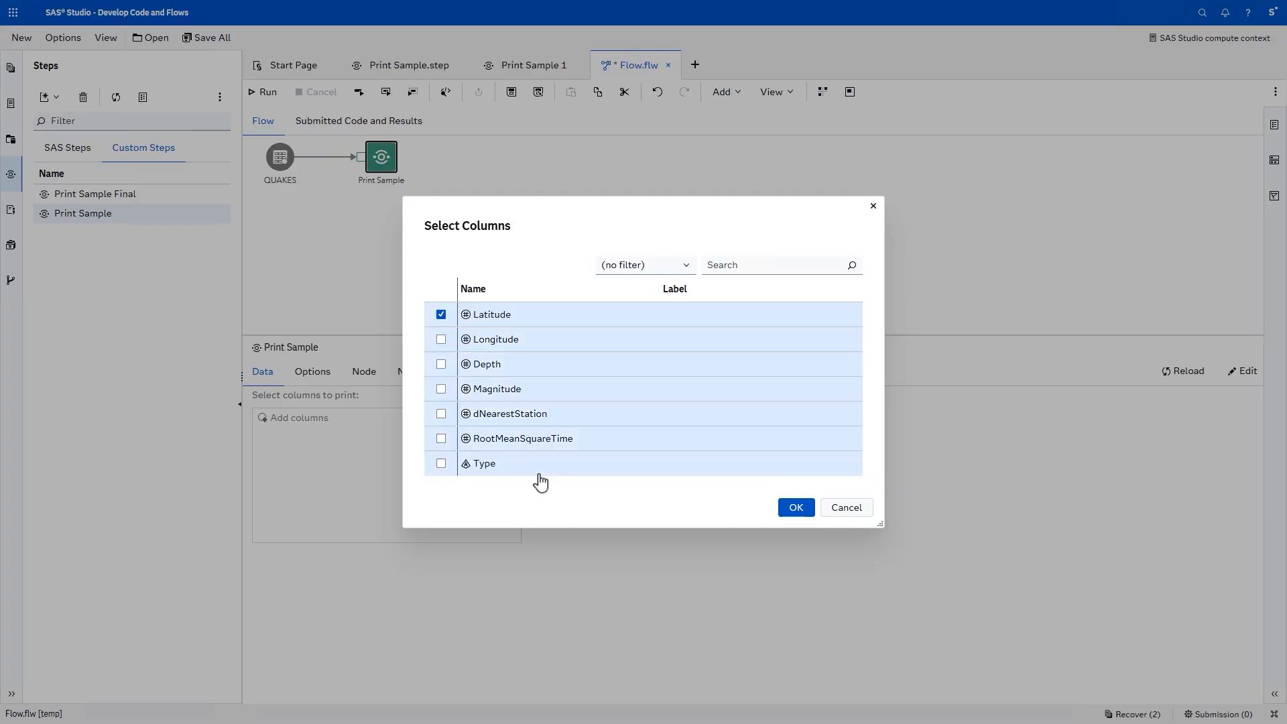
click(800, 514)
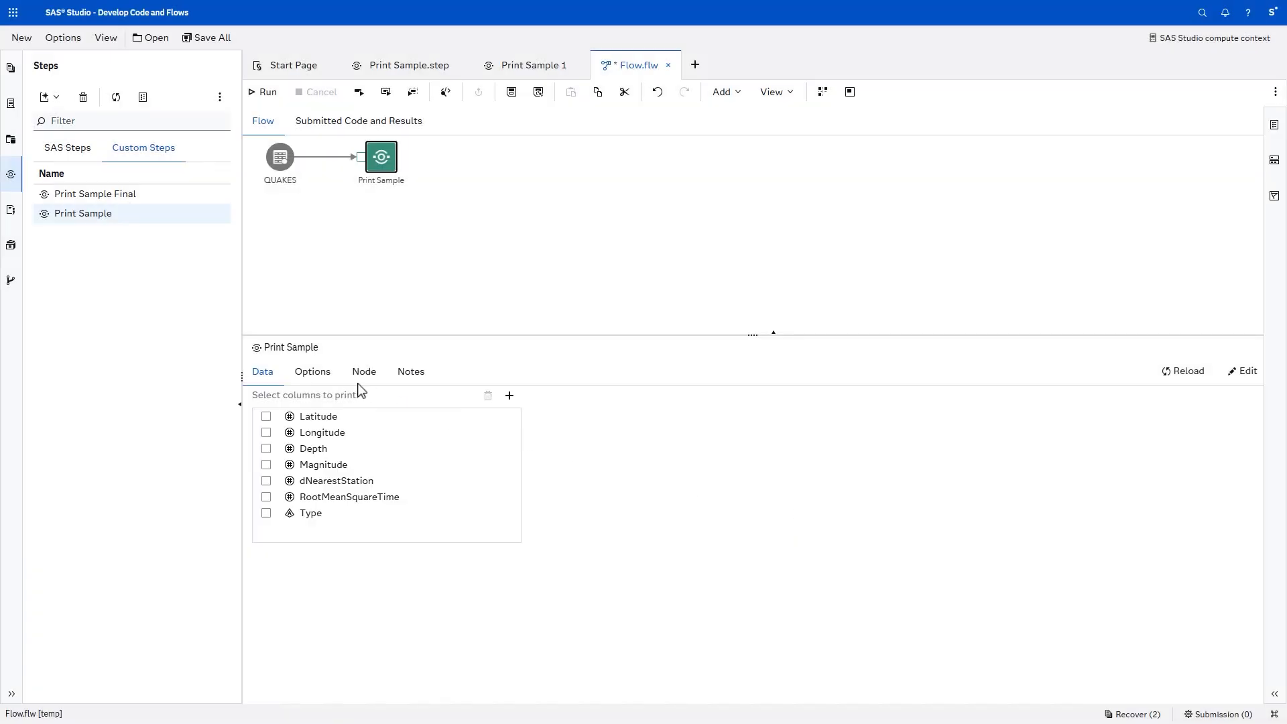
Step: Set the Print Sample node to print 10 rows, run the flow, and view its submitted code and results
click(330, 380)
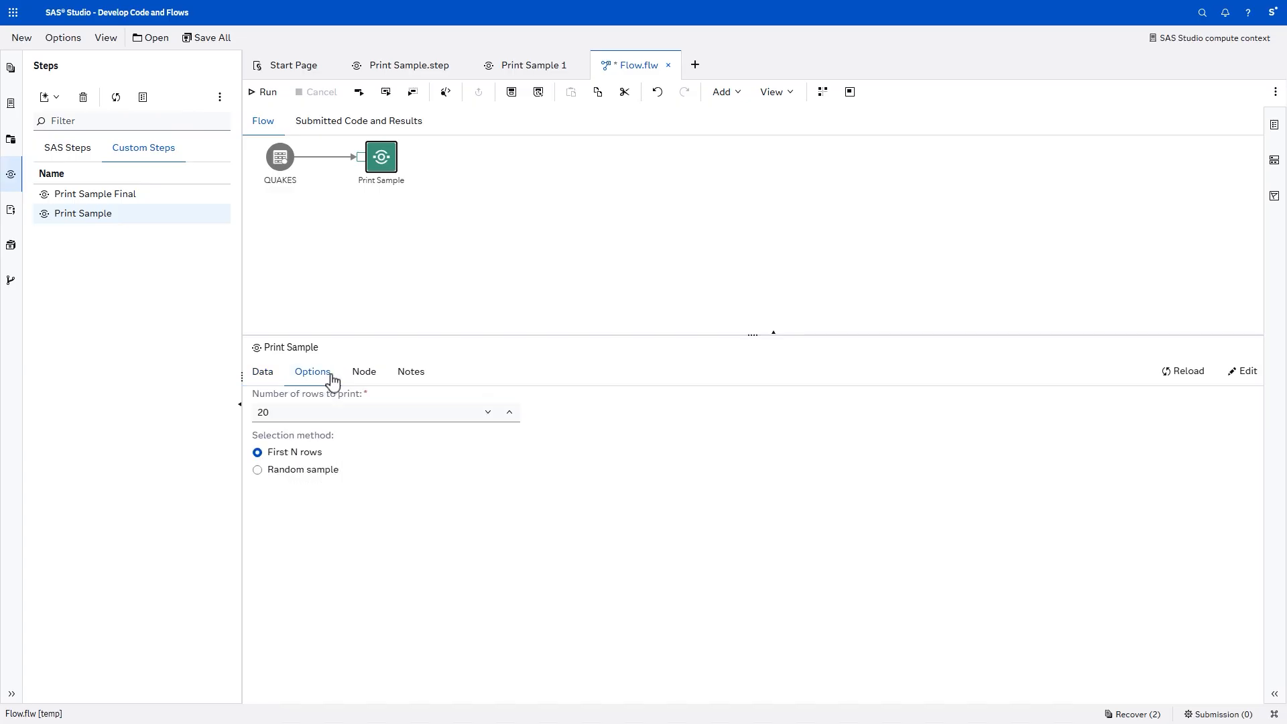
click(488, 413)
click(262, 93)
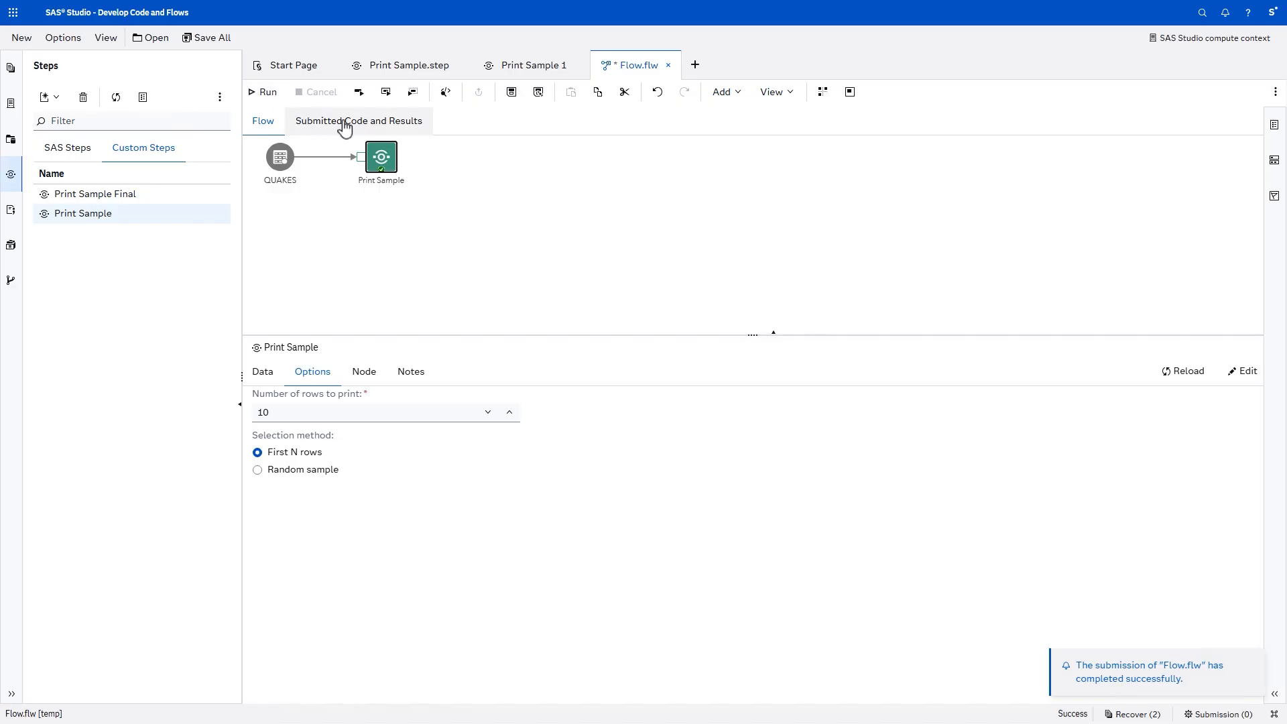
click(372, 127)
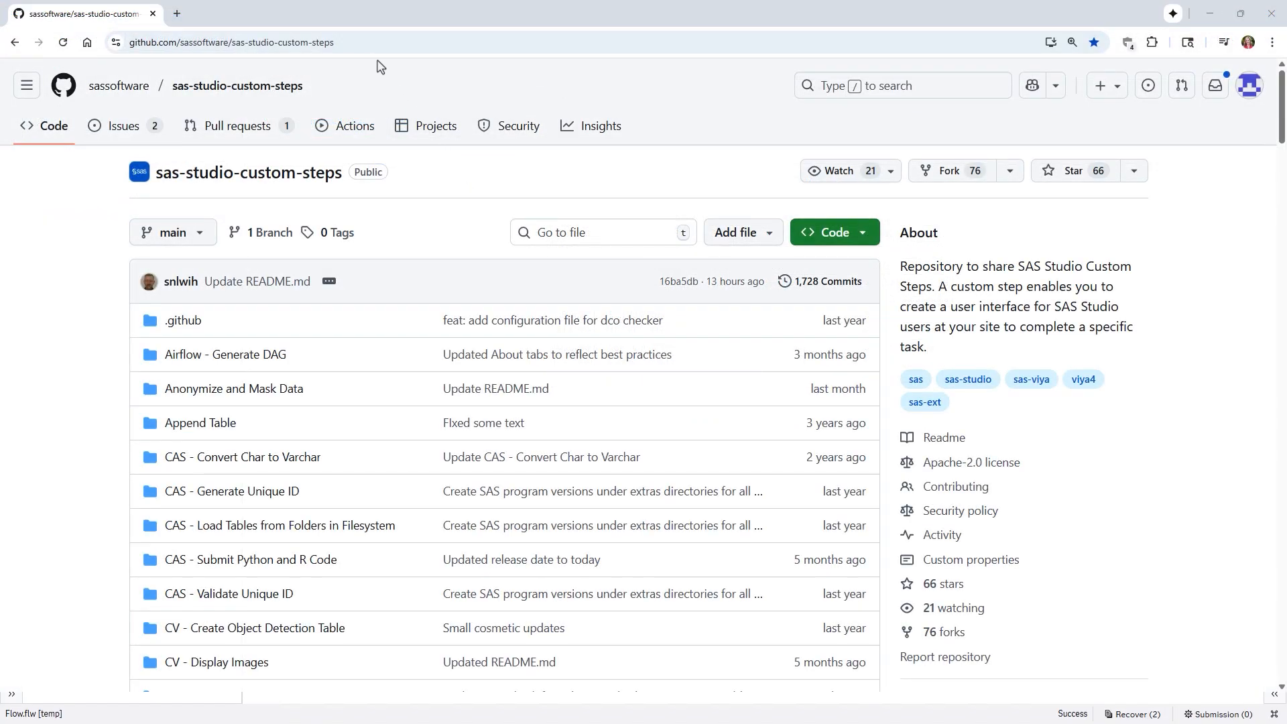
Step: Look through the shared custom step folders in the sassoftware/sas-studio-custom-steps GitHub repository
click(366, 43)
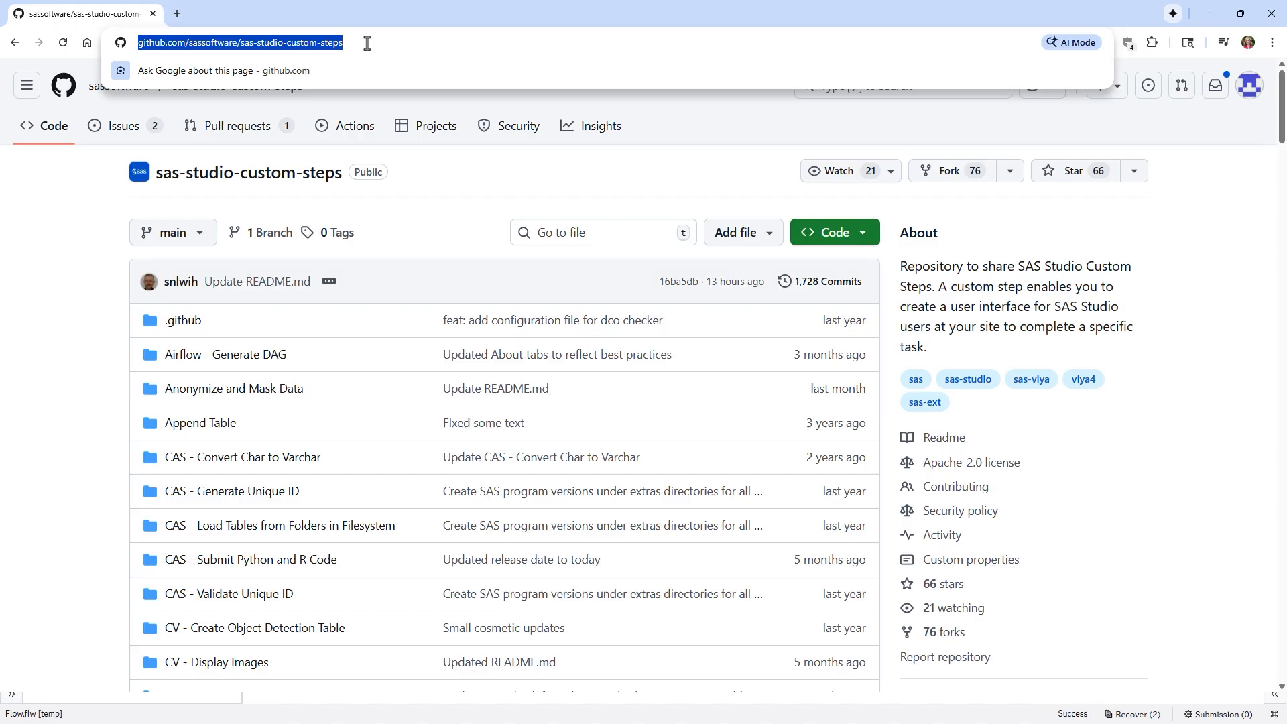
click(424, 181)
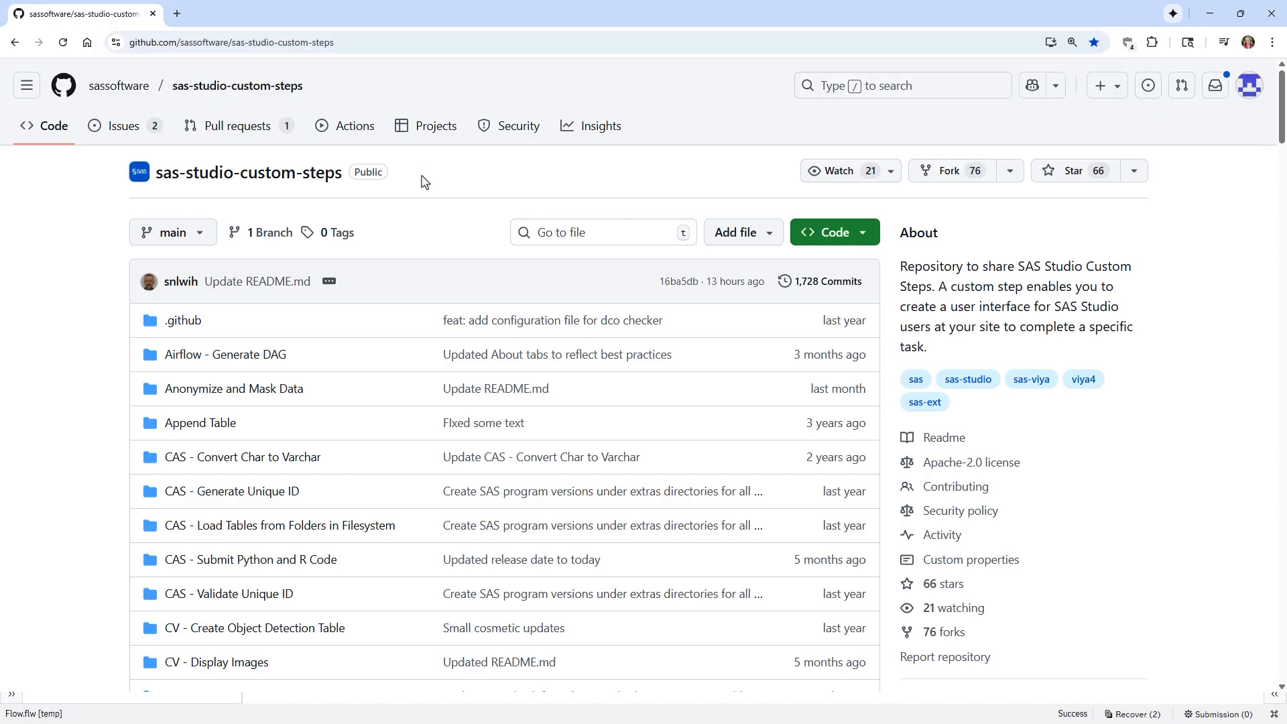
scroll(368, 460, down, 3)
scroll(368, 463, down, 3)
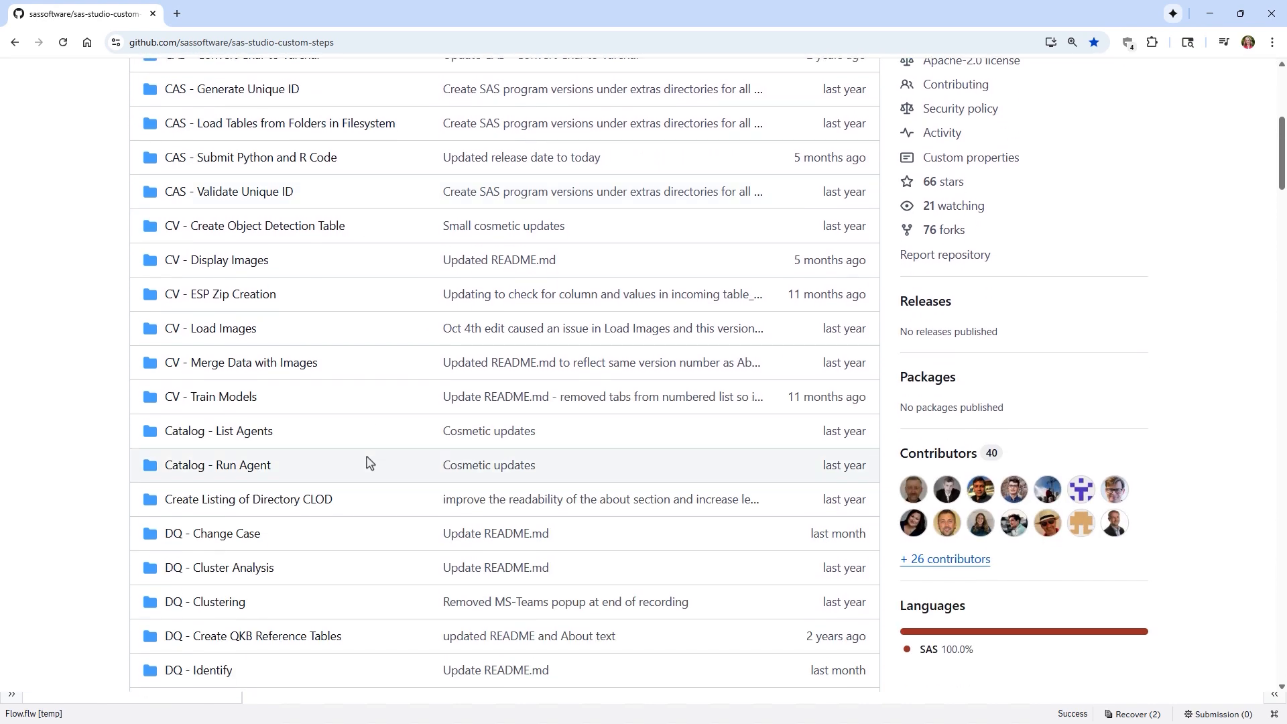
scroll(368, 461, down, 7)
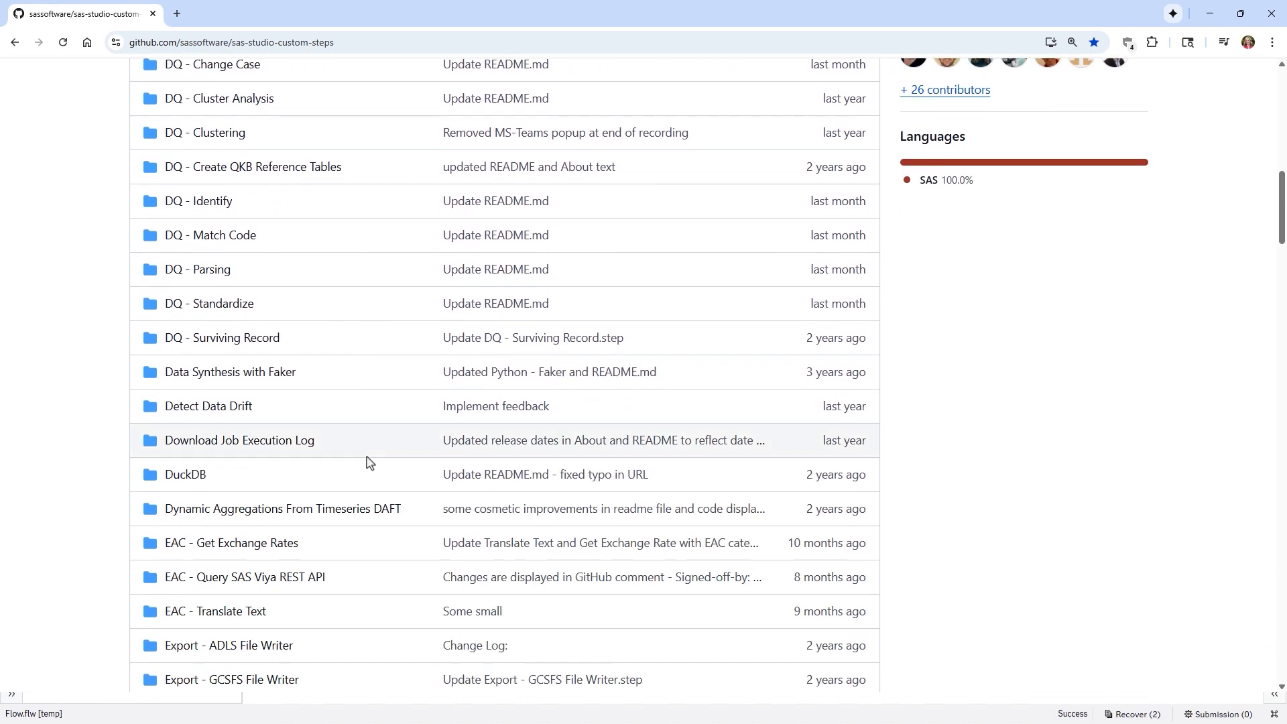
scroll(368, 462, down, 2)
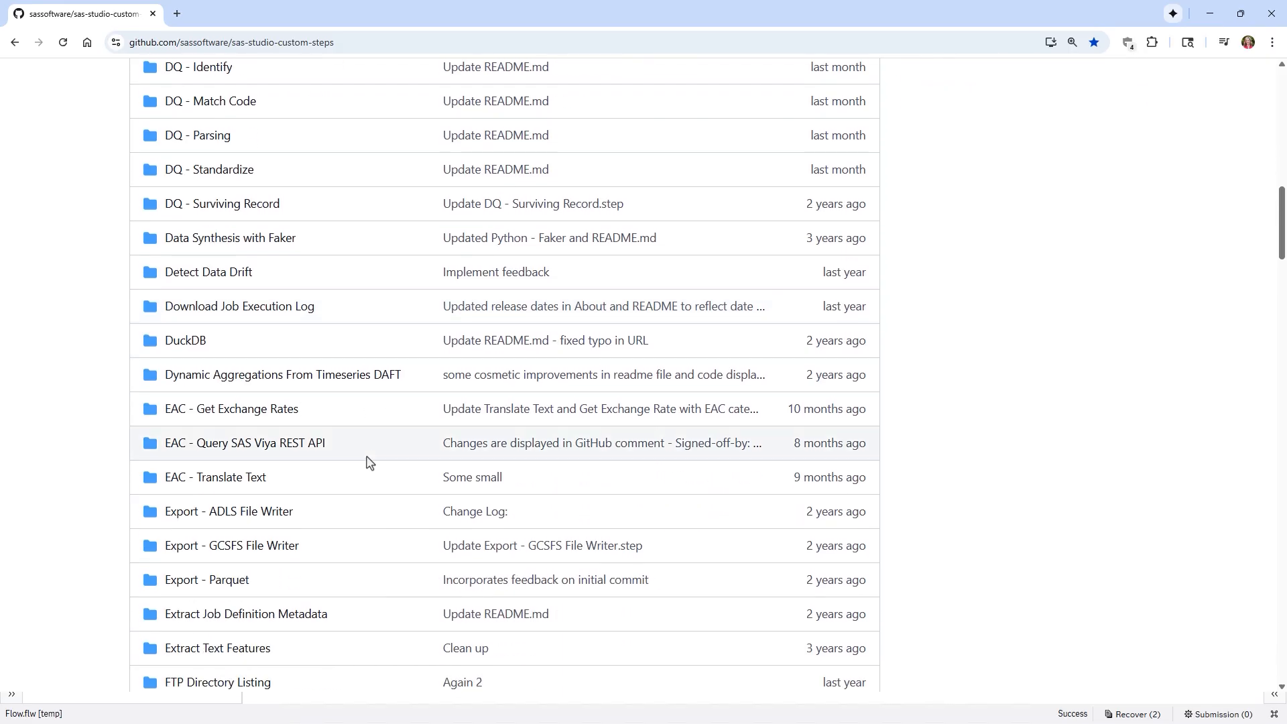